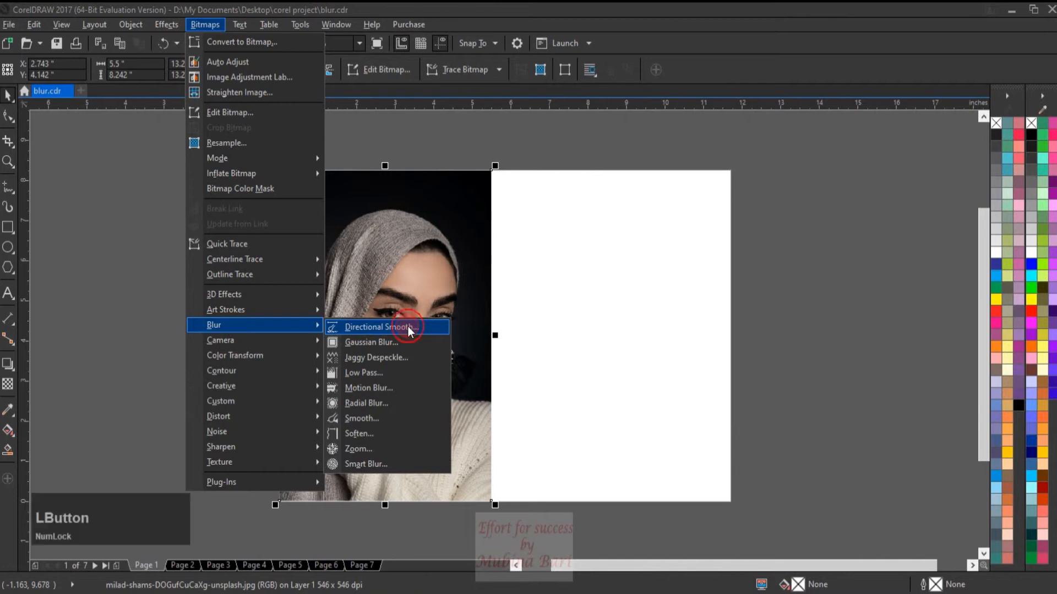
- Examine the Directional Smooth effect on the portrait at closer zoom, then close the effect without applying it
click(408, 326)
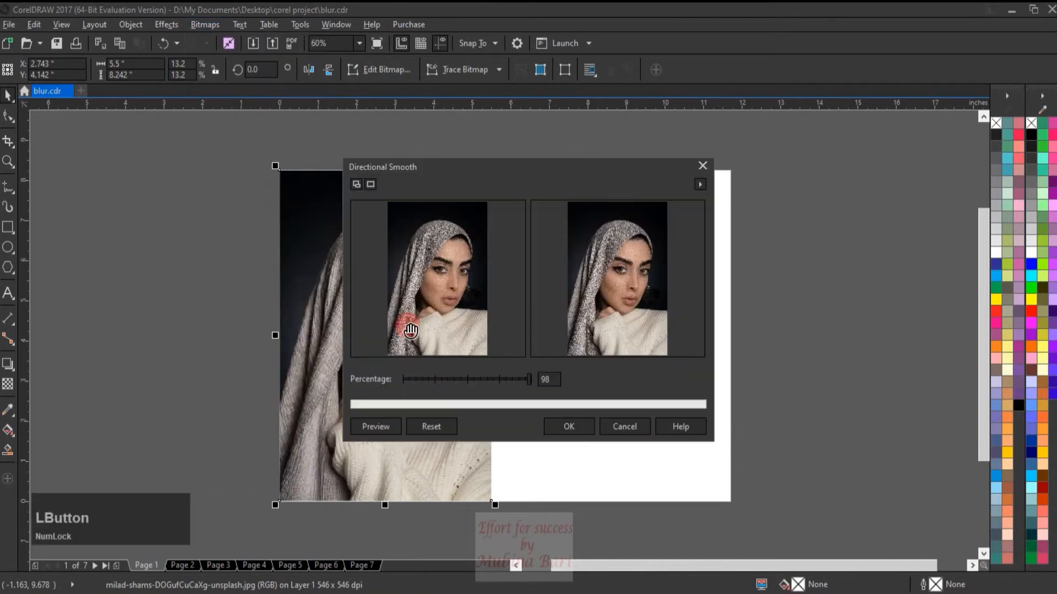
click(445, 265)
click(444, 265)
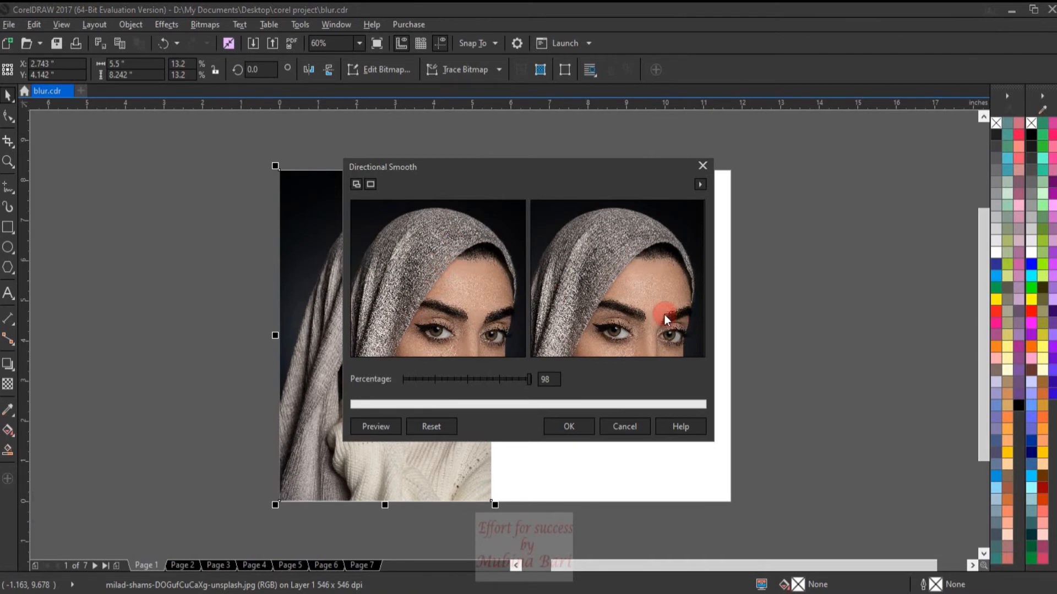
drag(501, 164, 681, 156)
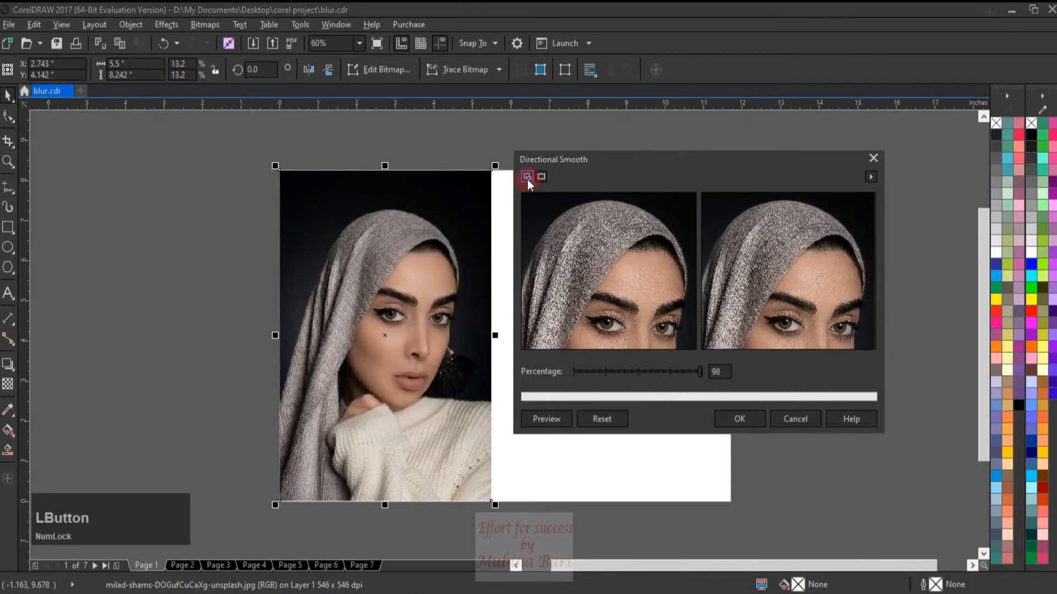
click(526, 177)
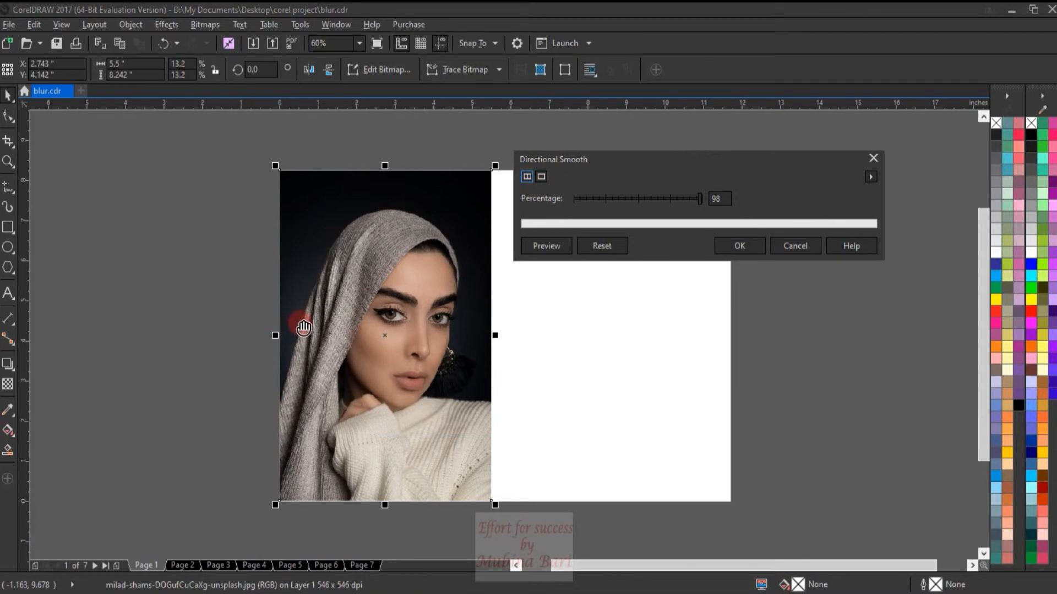
click(874, 154)
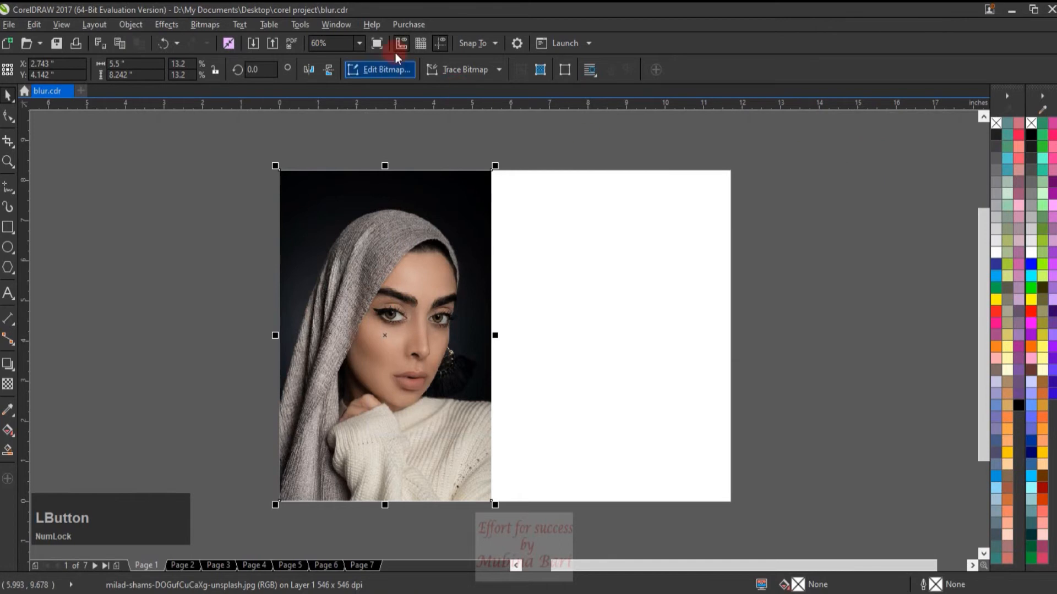
- Examine how the Smooth effect changes the skin texture on the portrait's face, then close it without applying
click(206, 28)
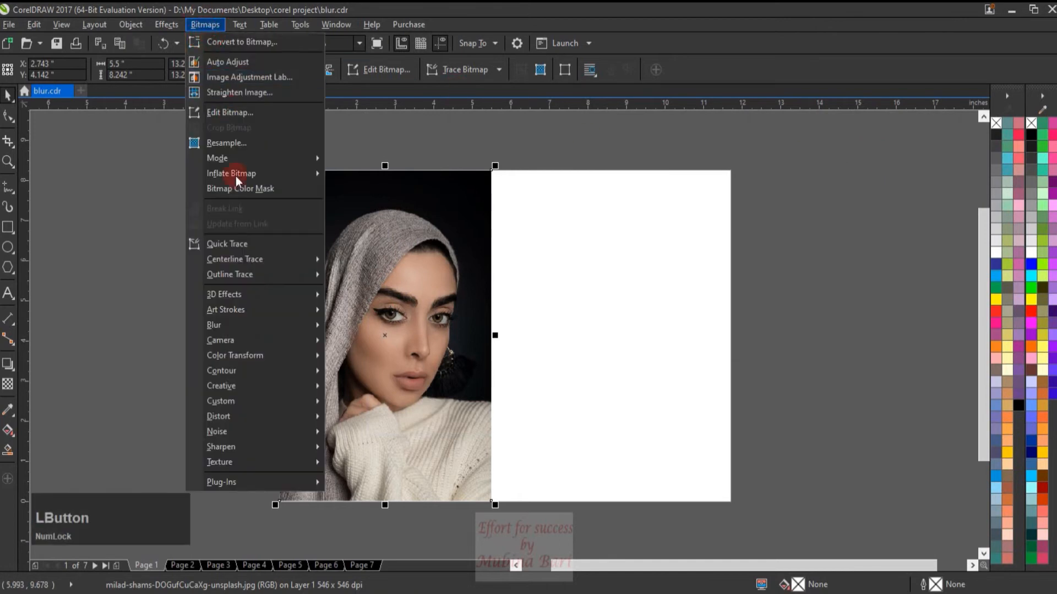
click(251, 325)
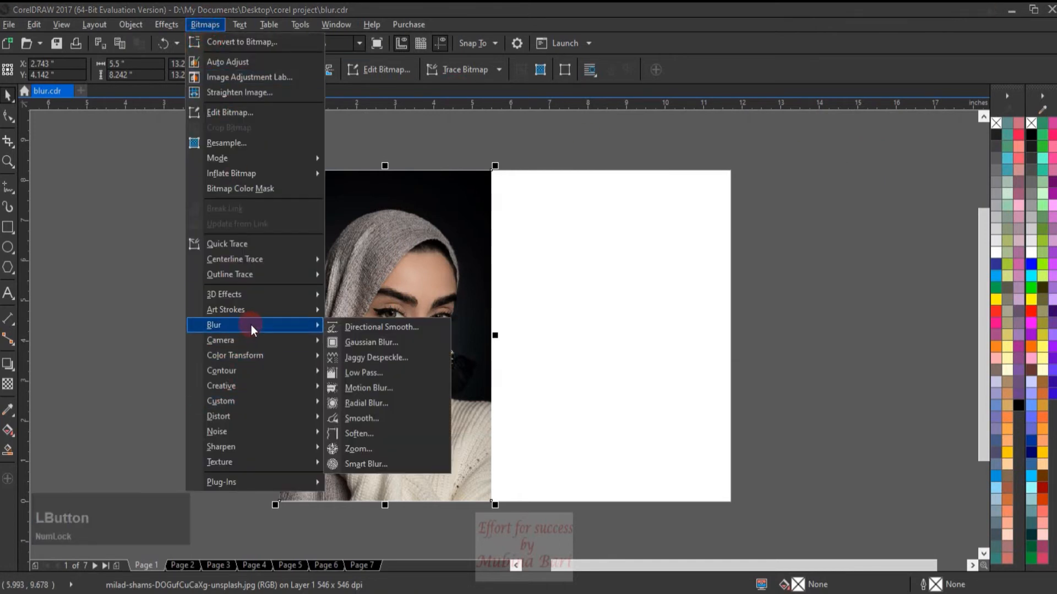
click(375, 418)
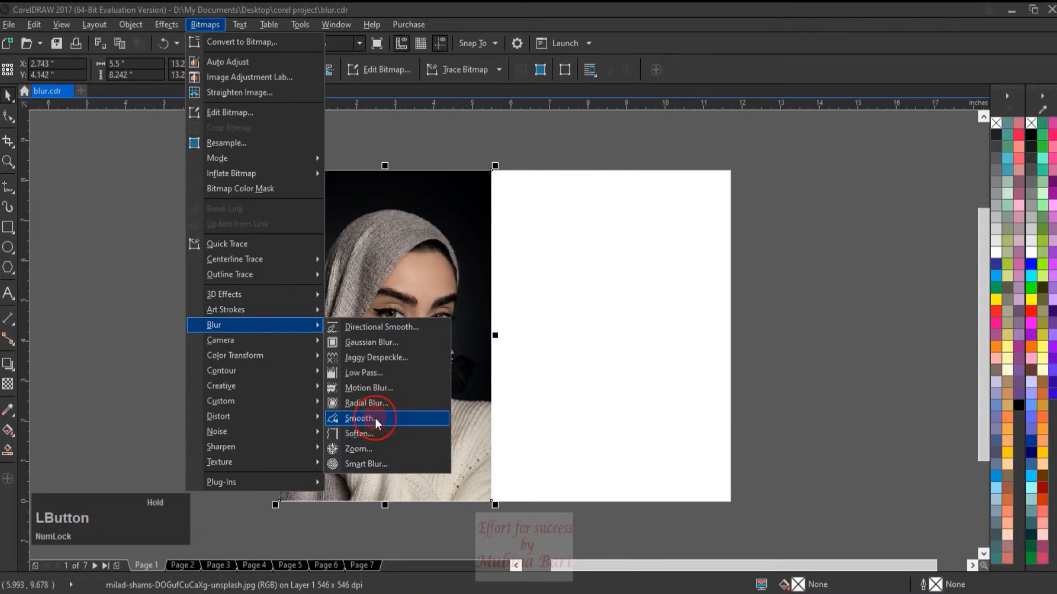
click(423, 268)
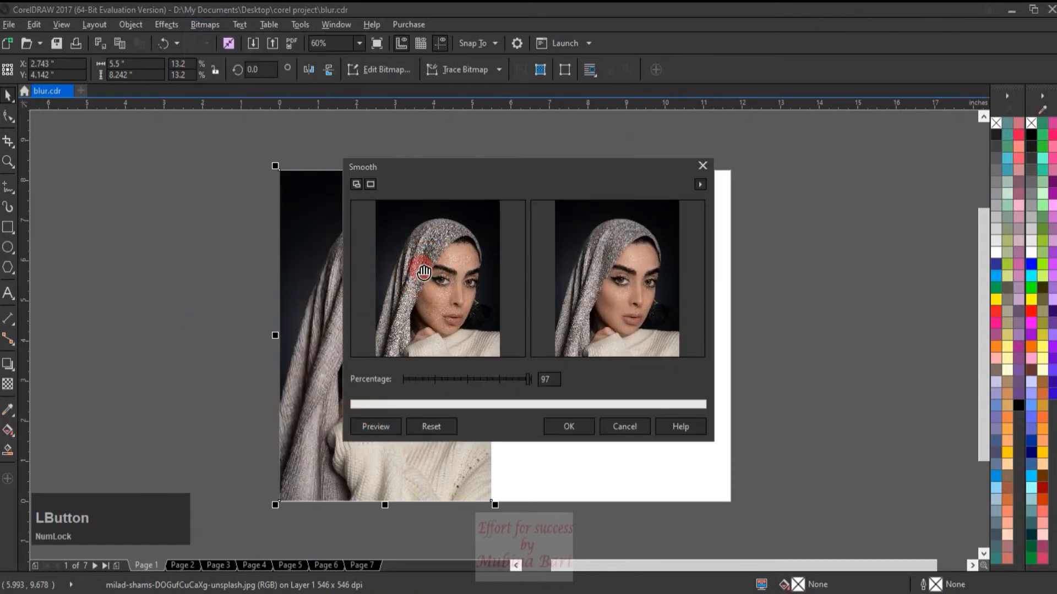
click(424, 271)
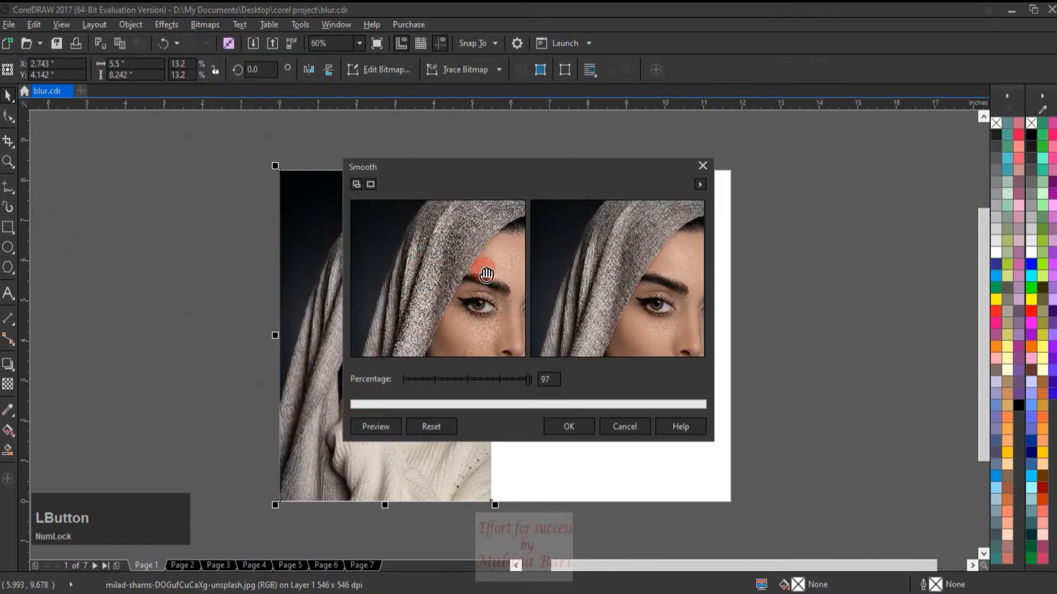
drag(473, 270, 454, 299)
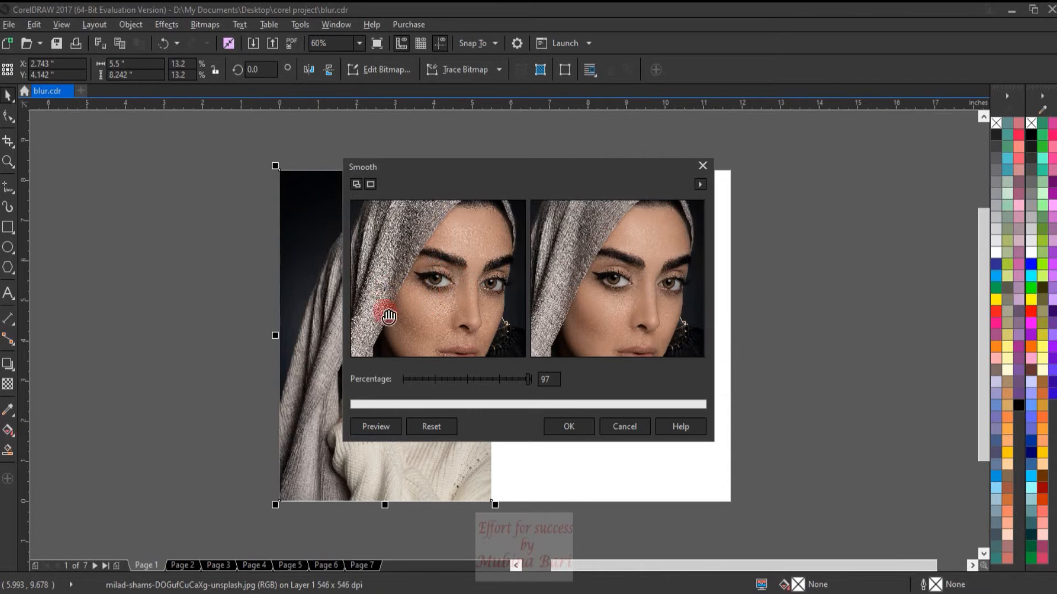
click(457, 306)
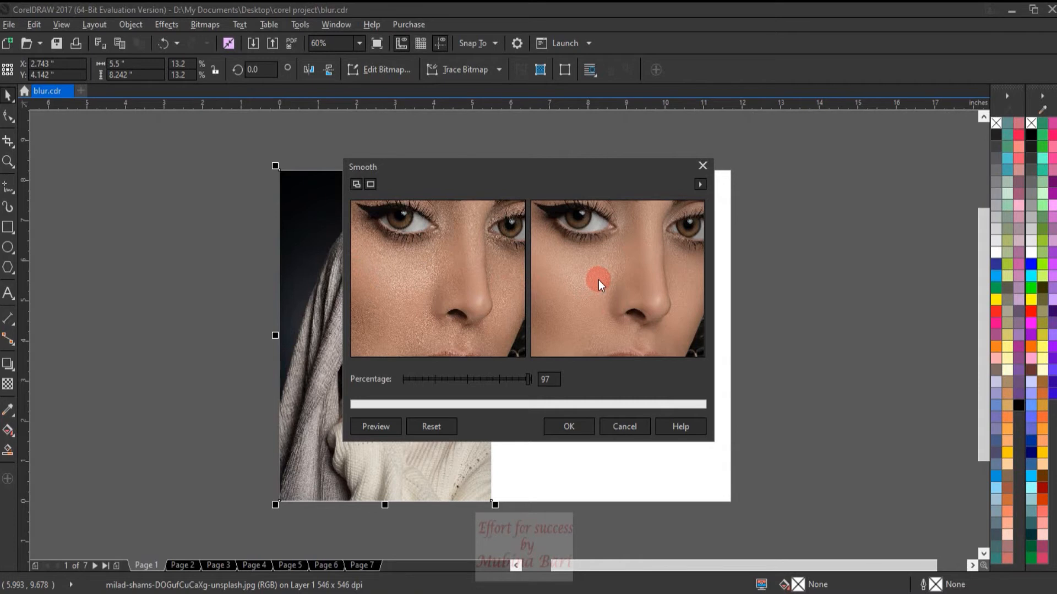
click(704, 165)
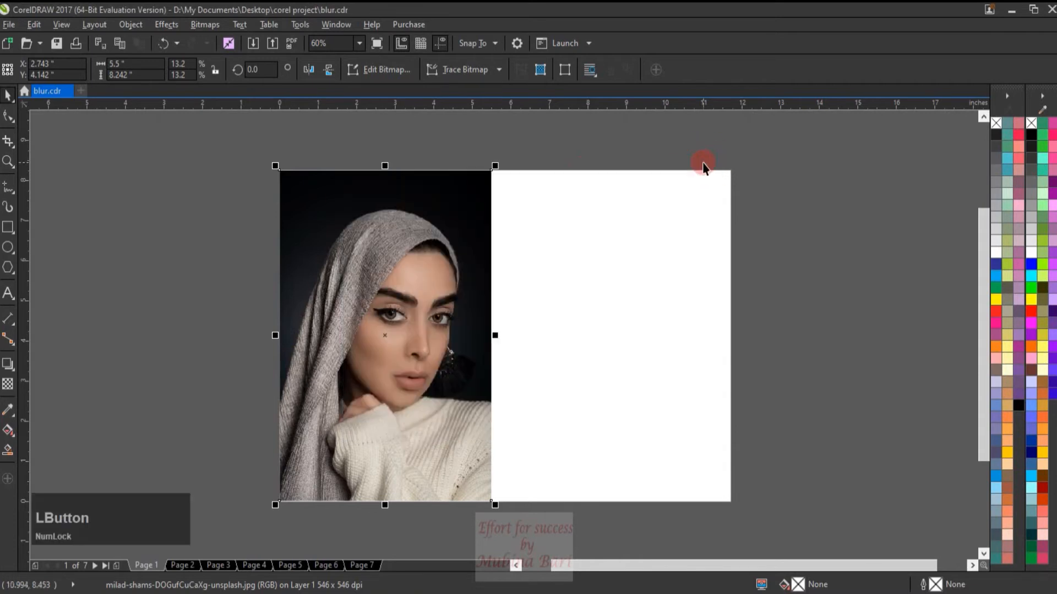
- Compare the original and softened skin around the portrait's eye in the Soften effect, then close it without applying
click(190, 26)
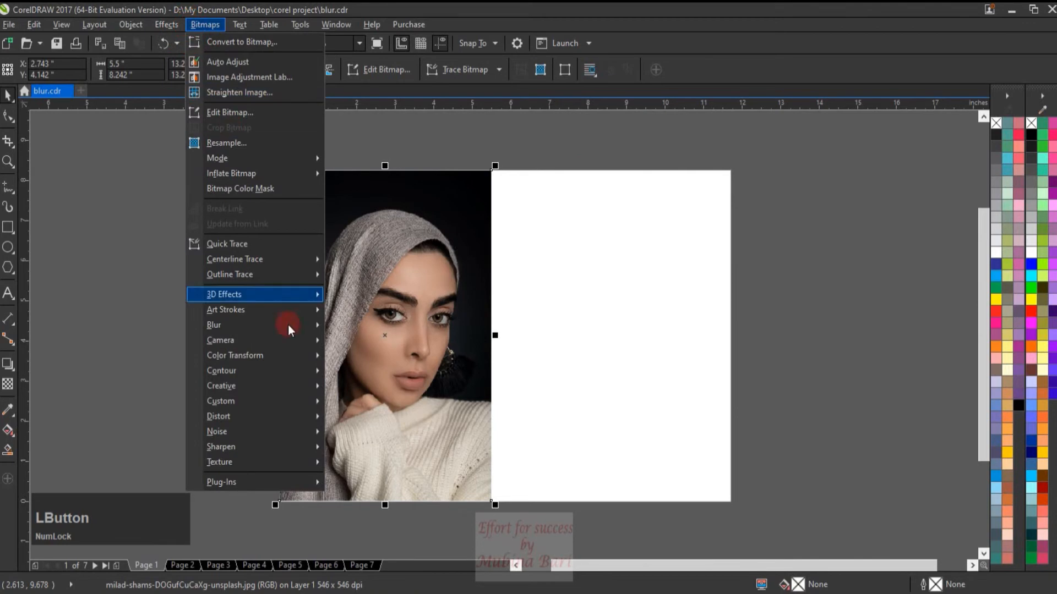
mouse_move(266, 329)
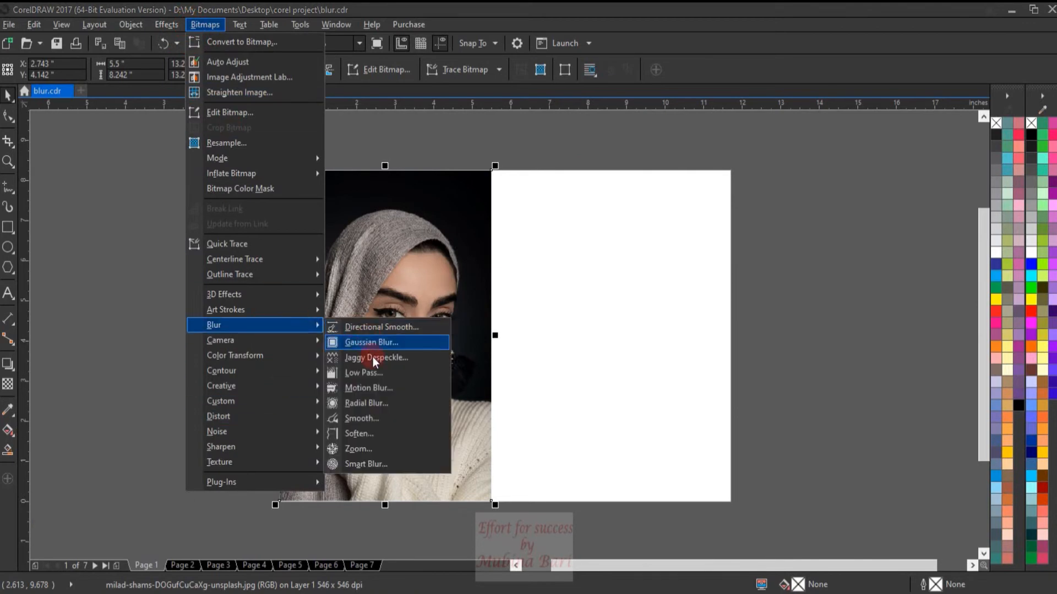
click(376, 434)
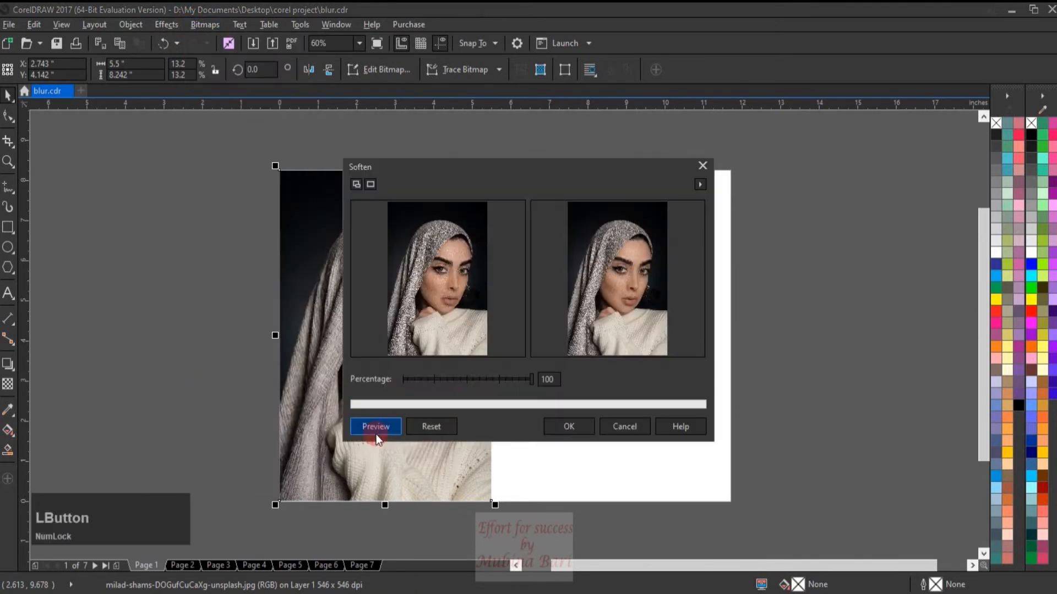
click(438, 263)
click(438, 263)
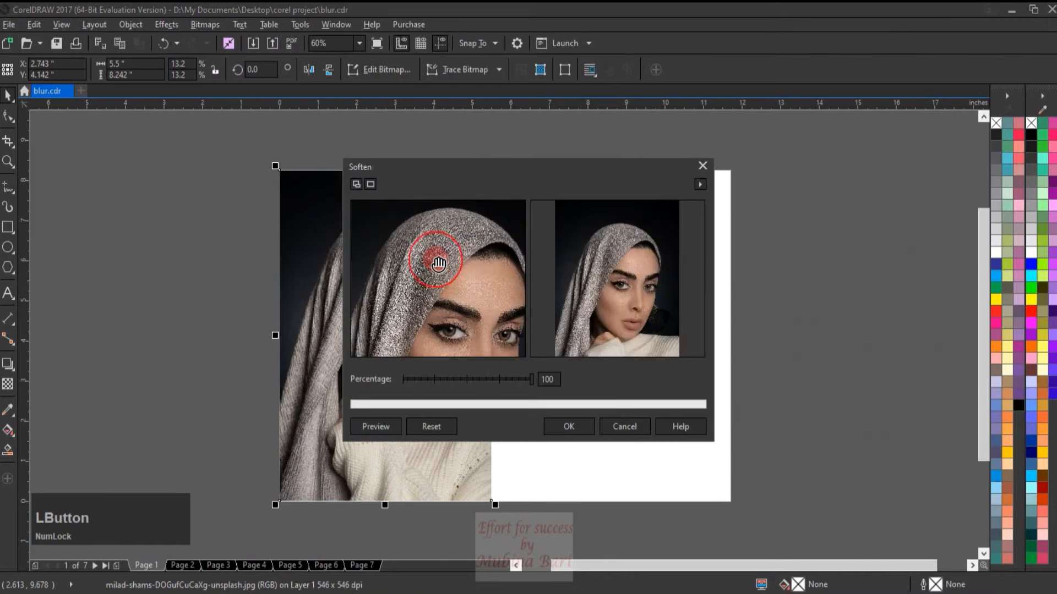
mouse_move(439, 293)
mouse_down()
mouse_move(445, 263)
mouse_move(434, 297)
mouse_move(440, 281)
mouse_up()
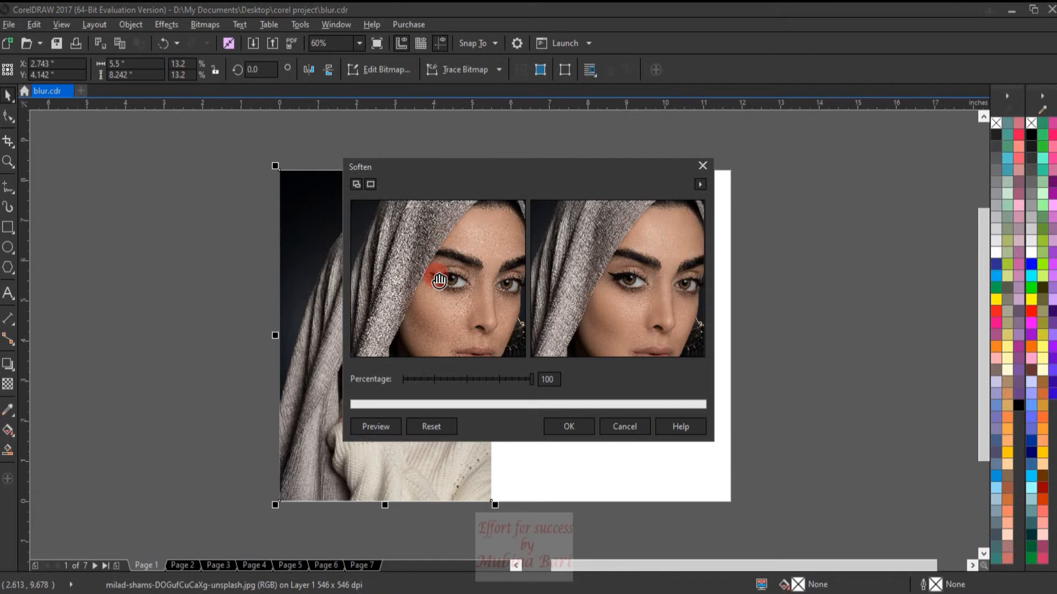
click(438, 281)
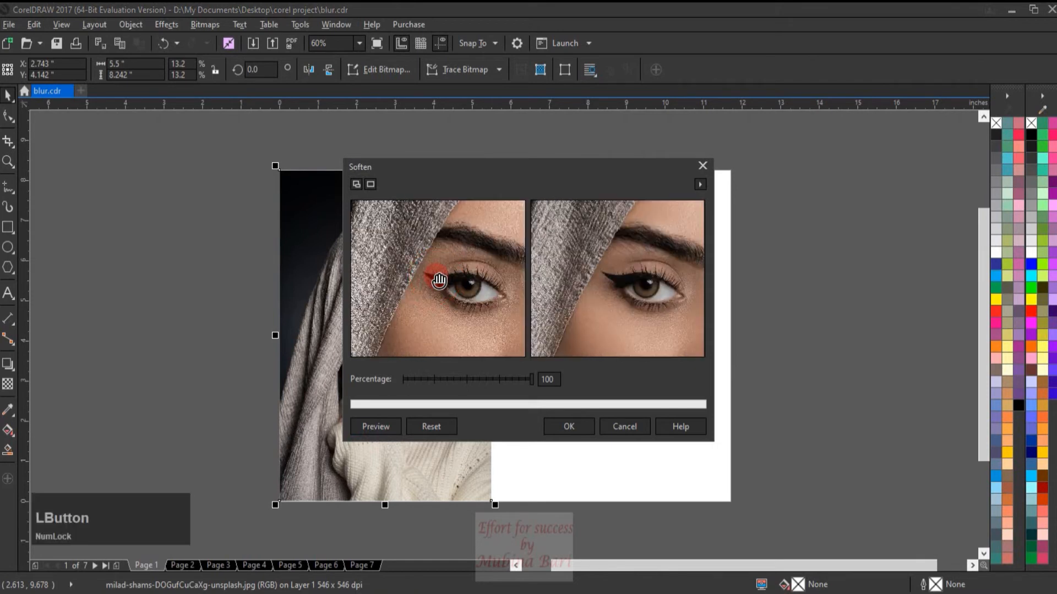
drag(462, 300, 447, 259)
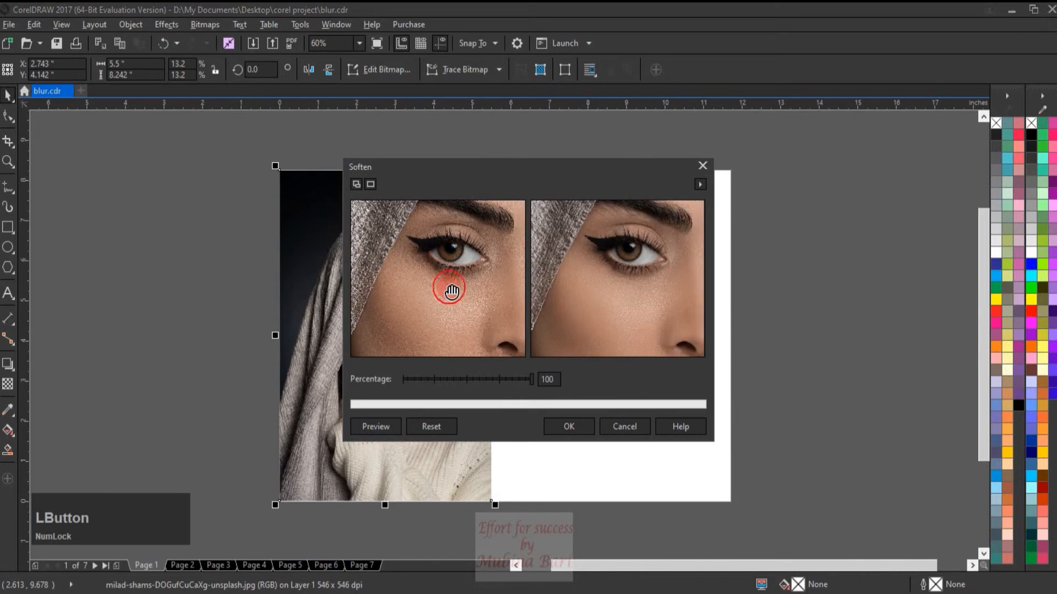
drag(454, 295, 443, 281)
click(609, 252)
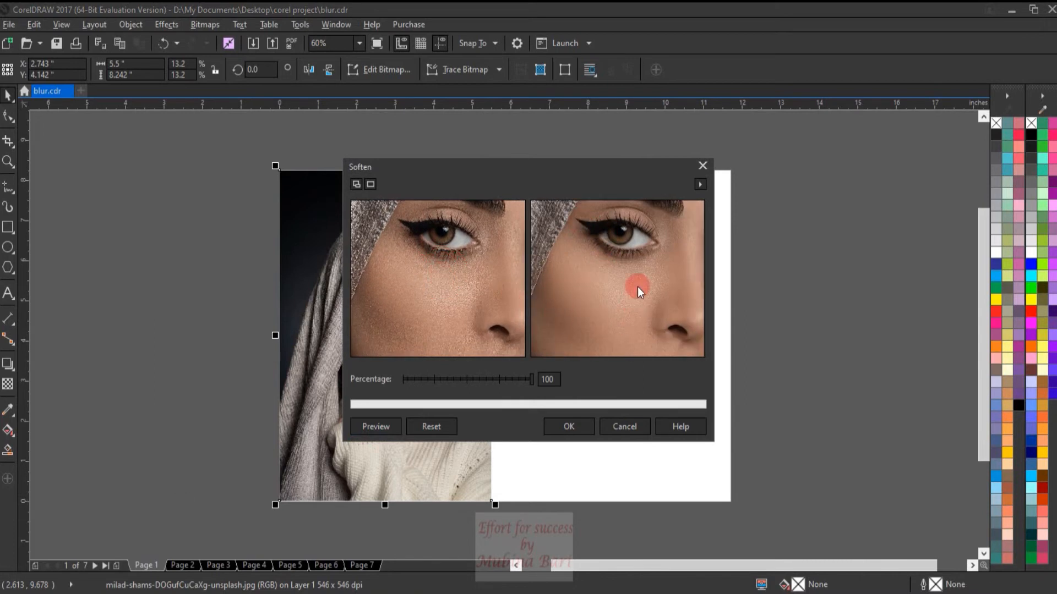
click(701, 167)
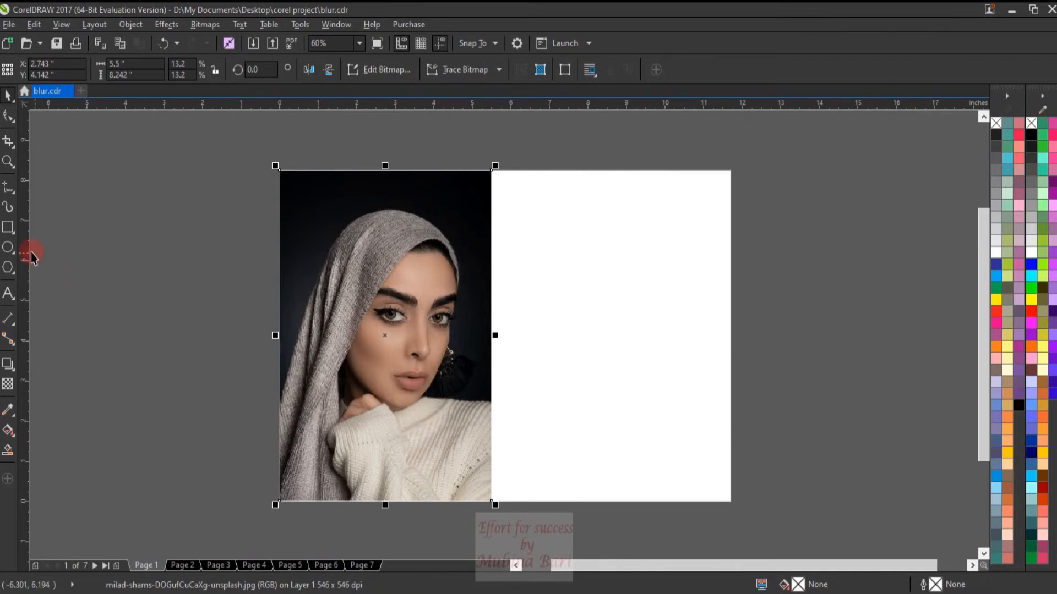
- Draw a rectangle about 0.76 by 0.7 inches on the white area with a 2.0 mm purple outline and yellow fill
click(8, 227)
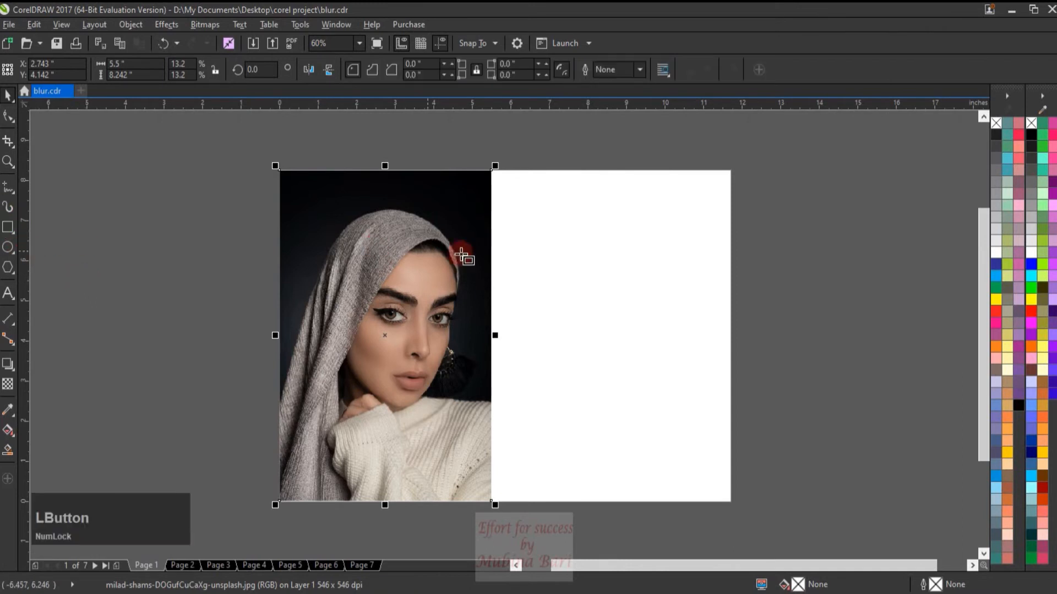
drag(532, 194, 563, 226)
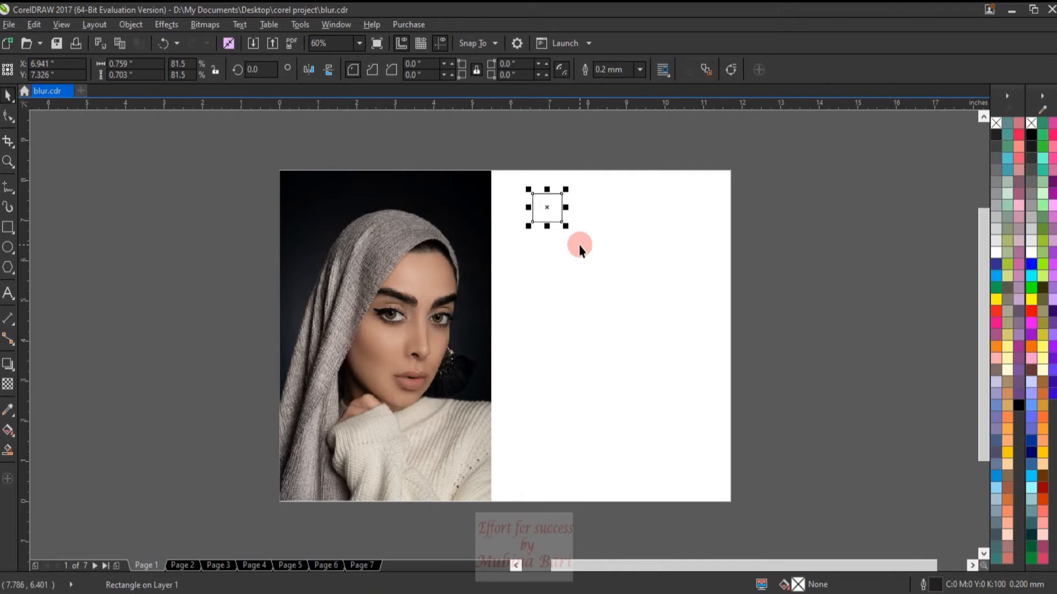
click(639, 69)
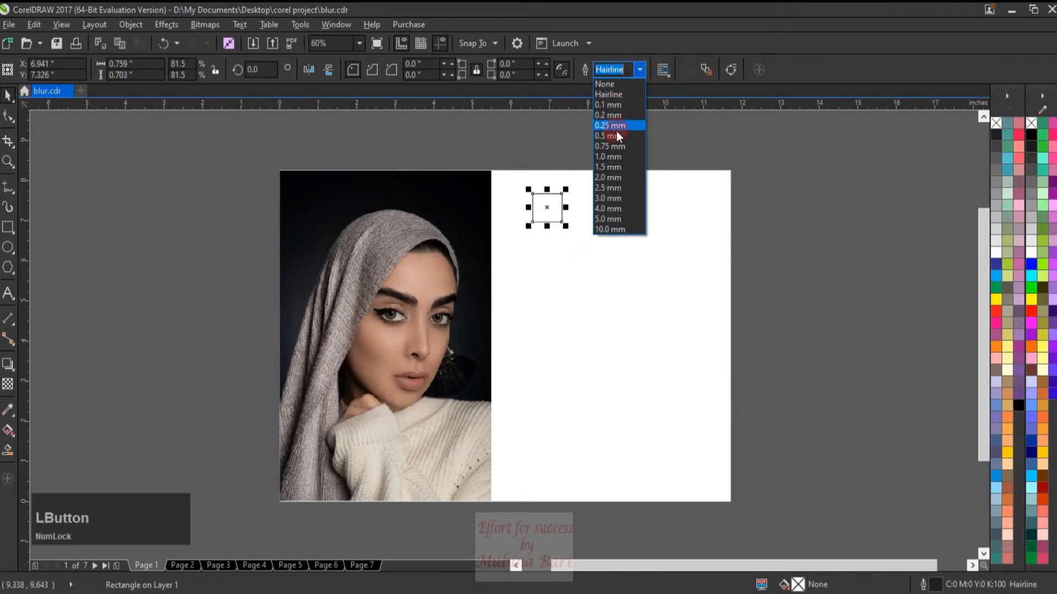
click(619, 177)
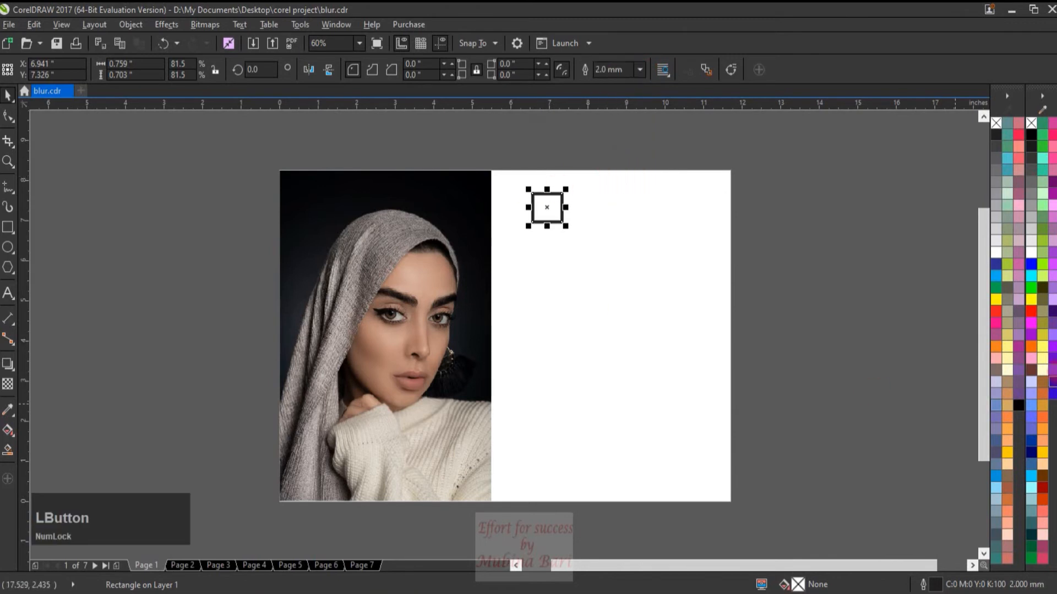
right_click(1033, 337)
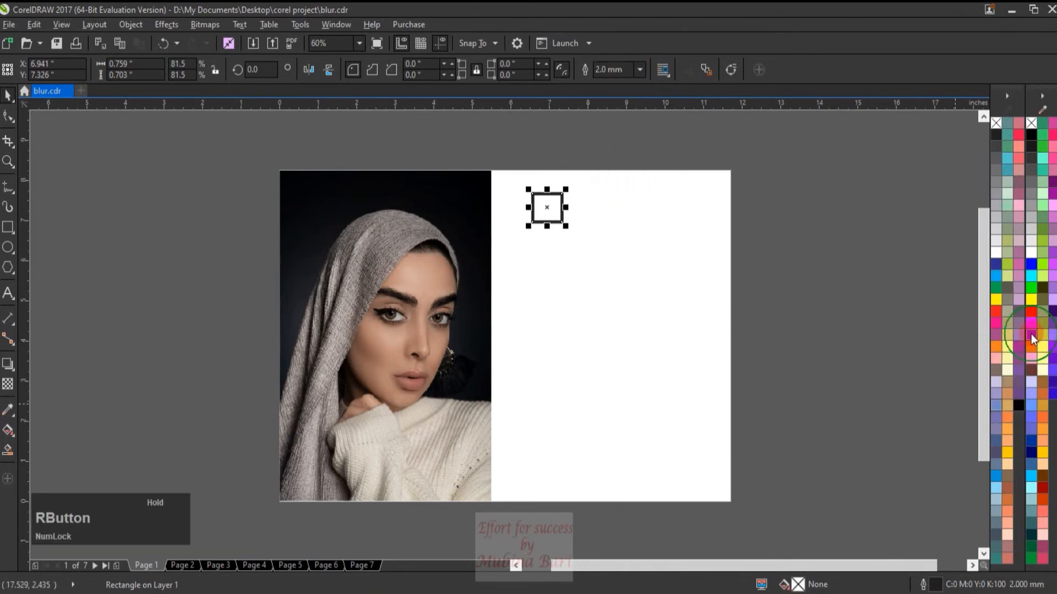
click(1032, 299)
- Duplicate the yellow square horizontally so the copy sits directly beside the original
click(8, 96)
drag(548, 206, 579, 210)
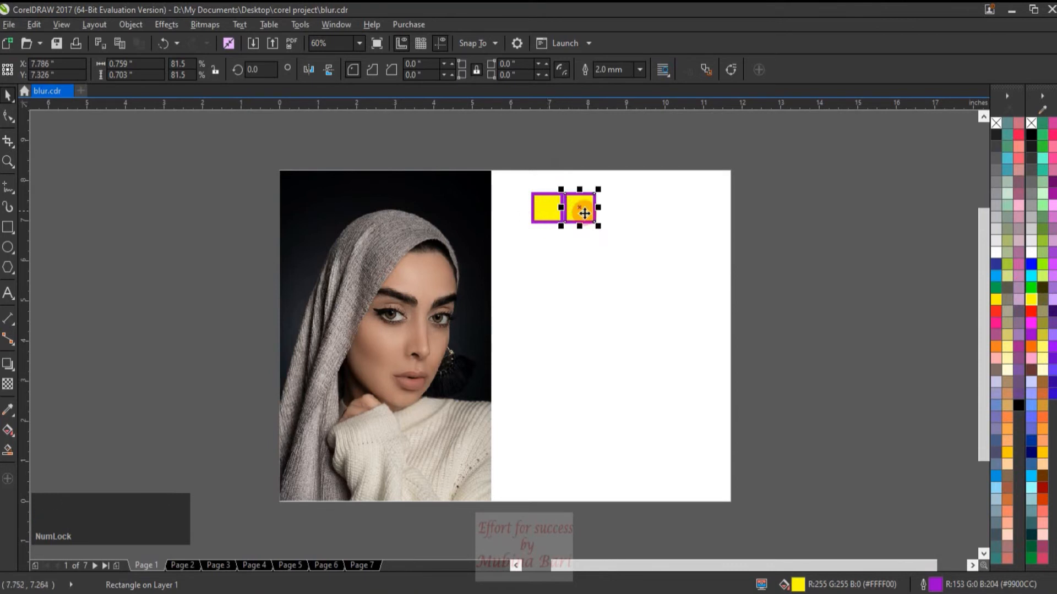
click(628, 219)
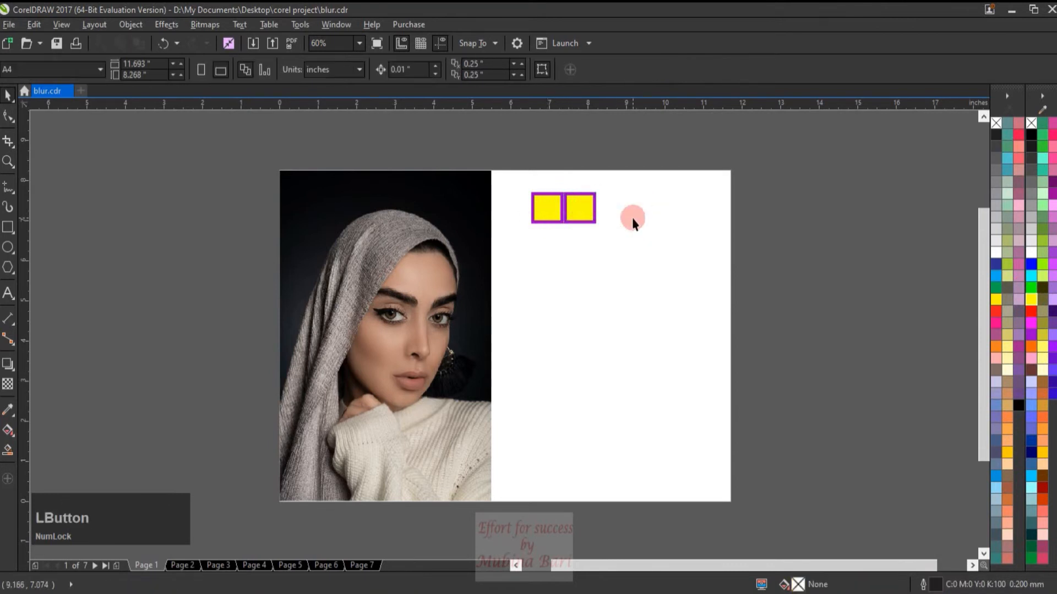
- Convert the duplicated square to a 300 dpi RGB bitmap with anti-aliasing and a transparent background
click(588, 215)
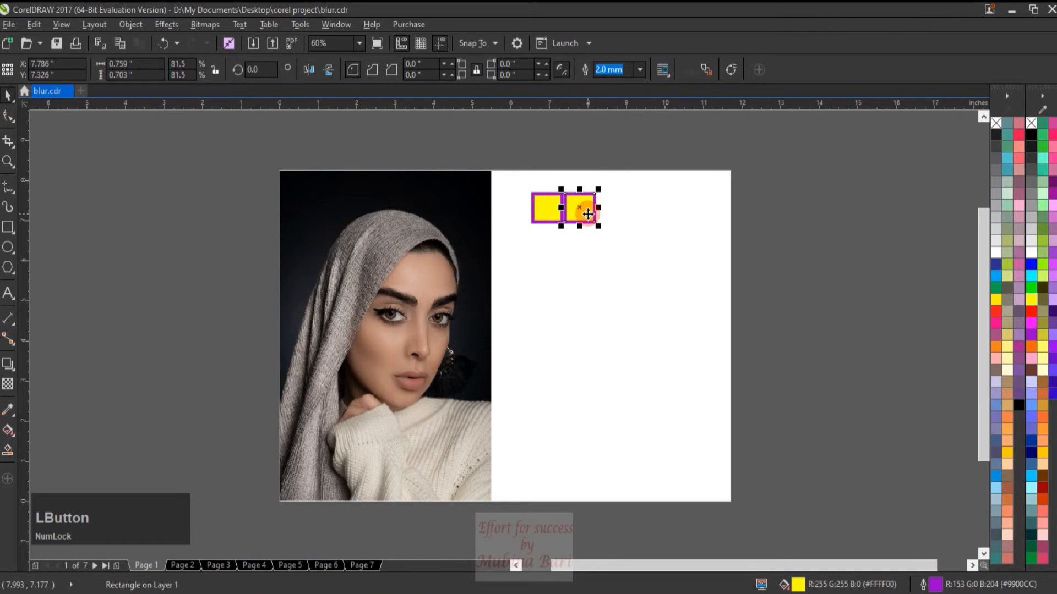
click(214, 28)
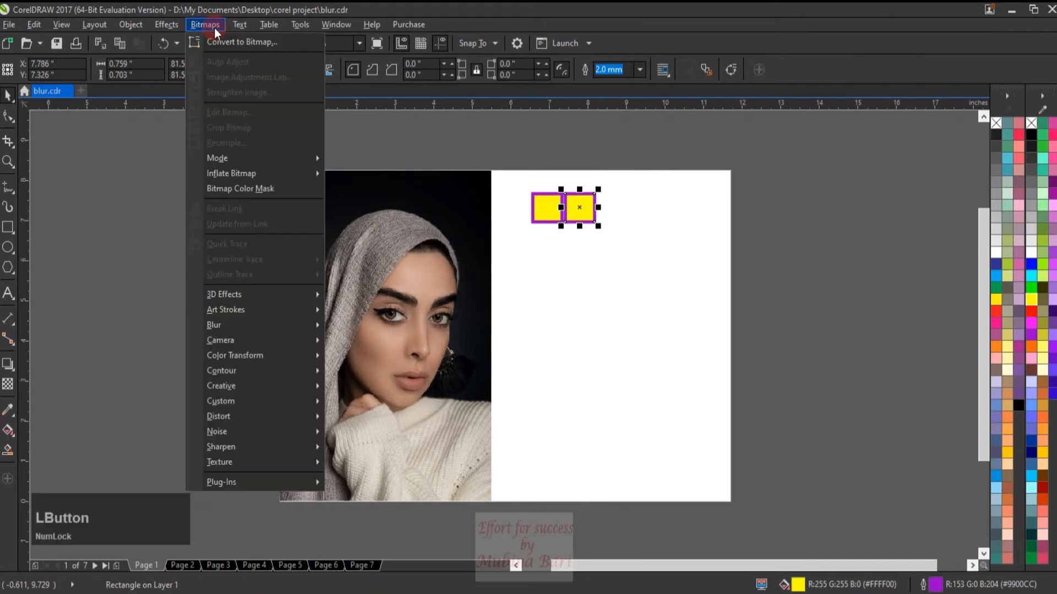
click(224, 46)
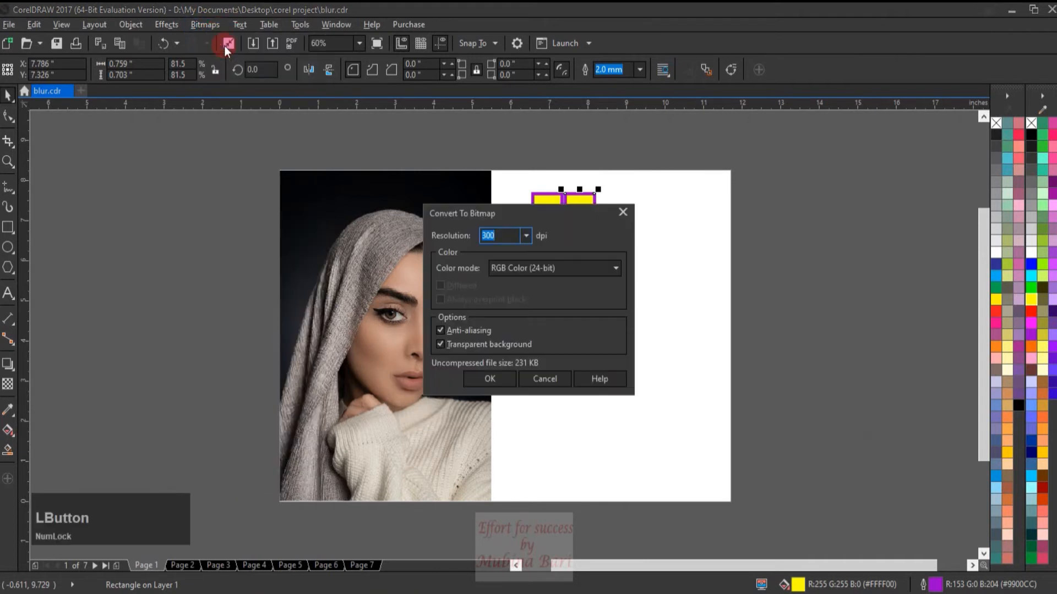
click(502, 380)
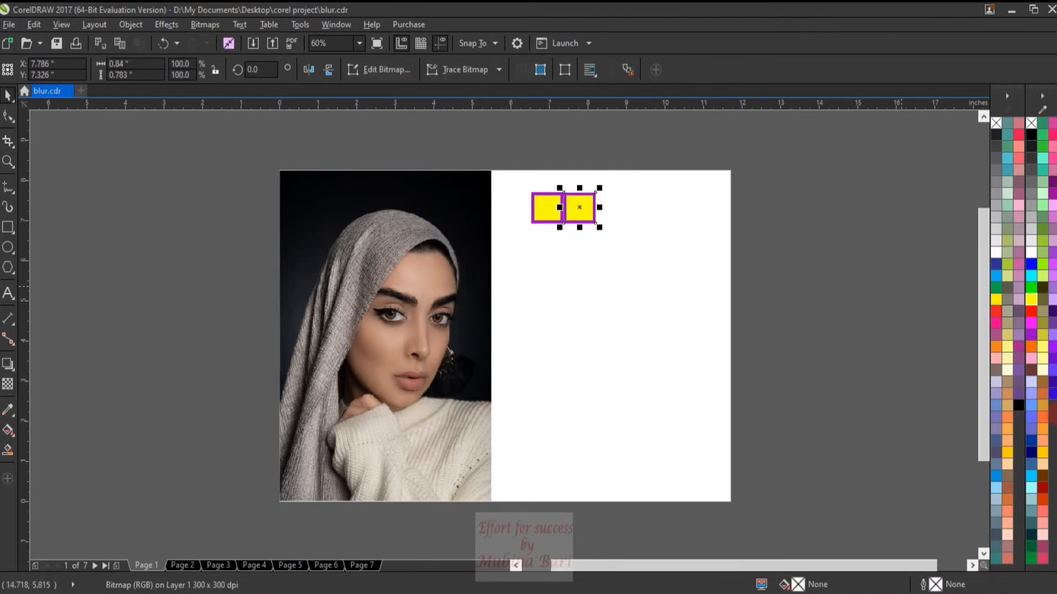
- Try to recolour the bitmap square with orange and purple fill colours from the palette
click(1033, 350)
click(1035, 337)
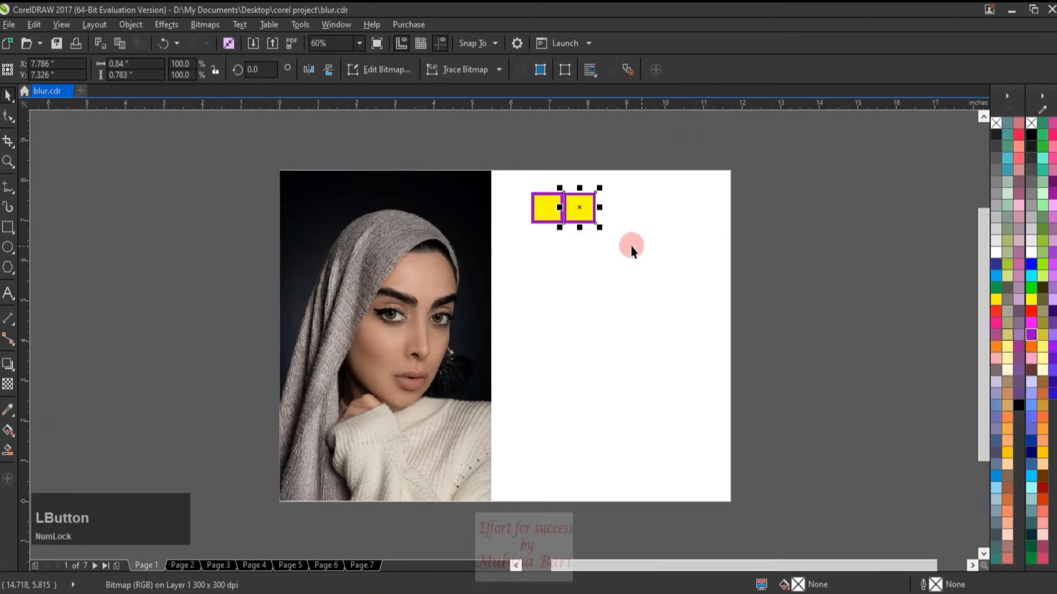
- Copy the bitmap square twice to form a second row, and apply Directional Smooth at 98 percent to the upper-right square
drag(579, 207, 567, 241)
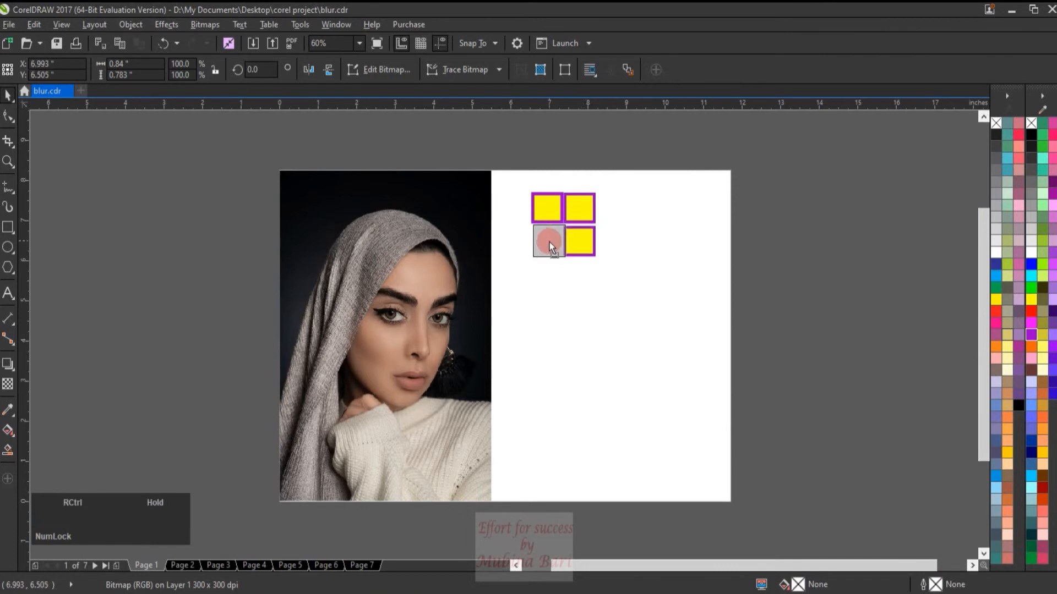
click(582, 214)
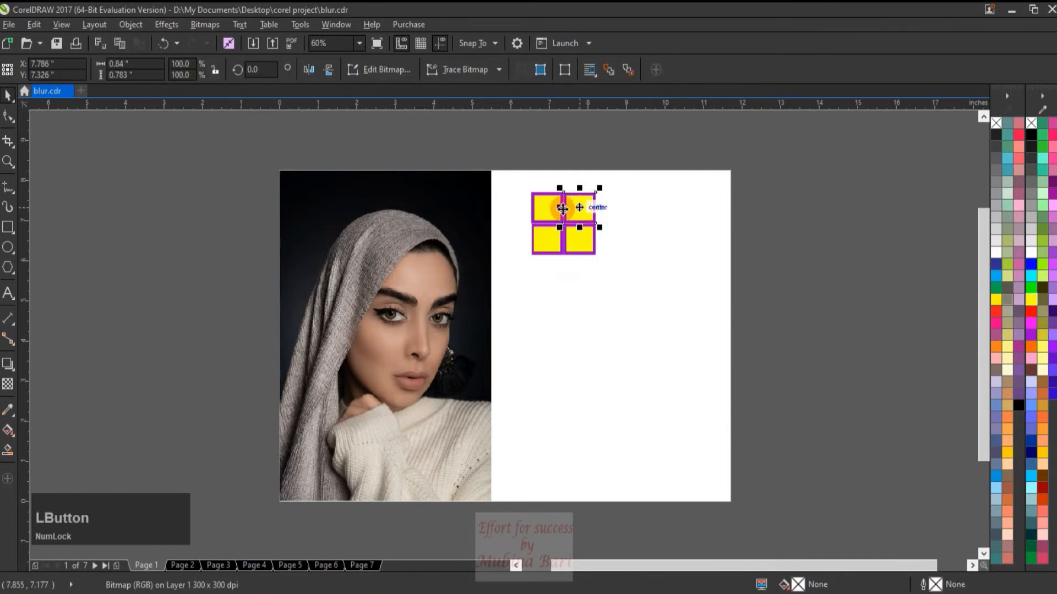
click(211, 25)
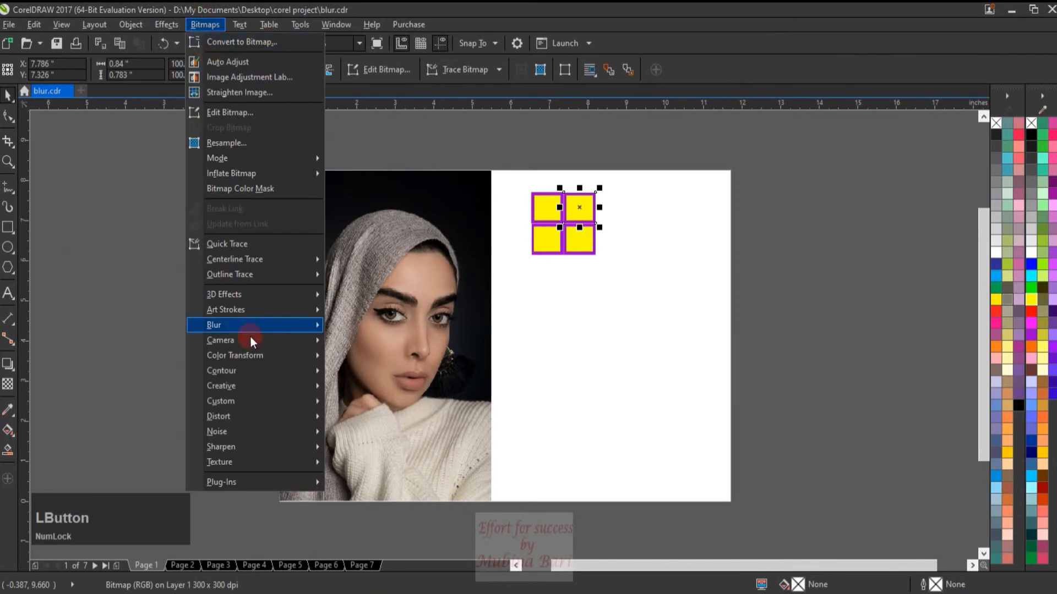
mouse_move(255, 329)
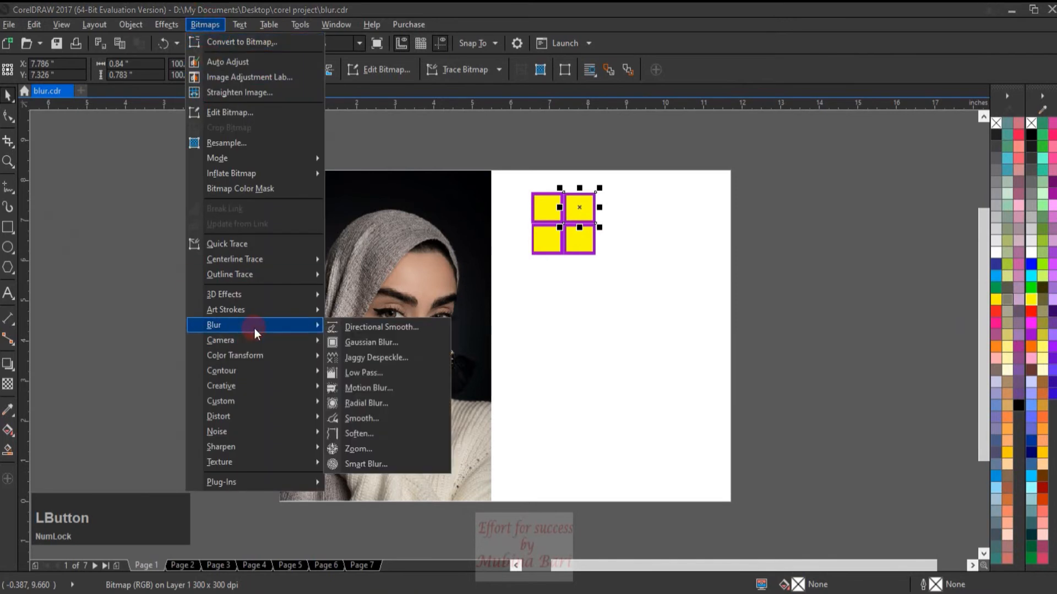
click(365, 327)
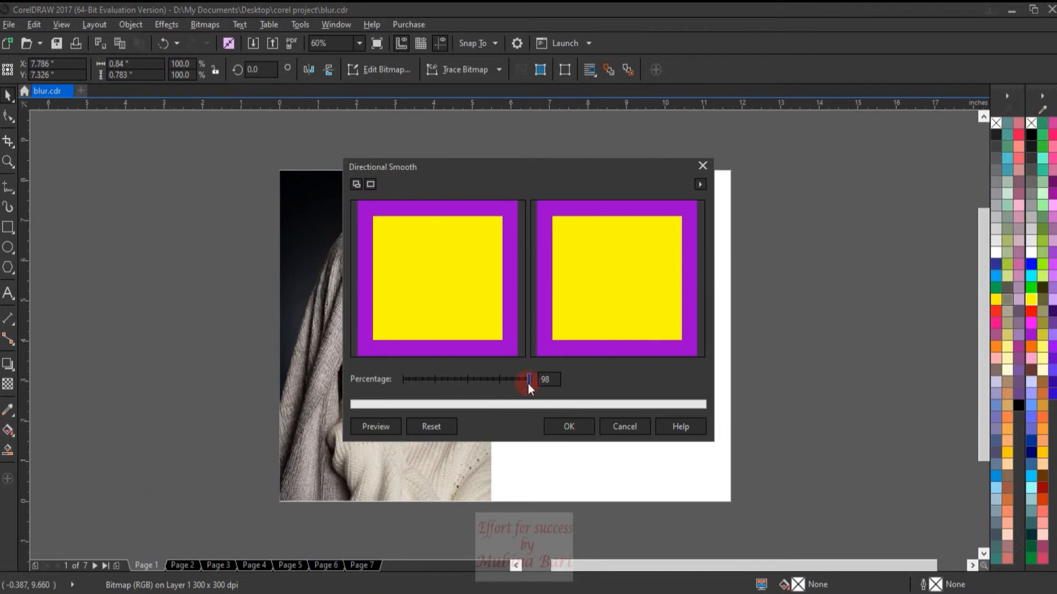
click(556, 427)
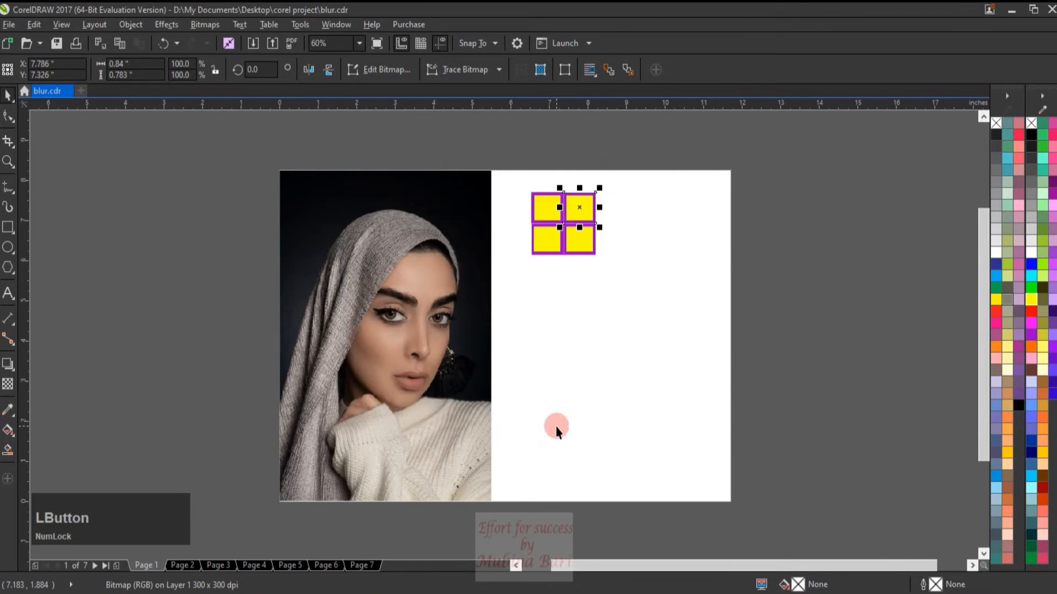
- Apply the Smooth blur effect at 100 percent to the lower-left bitmap square
click(553, 248)
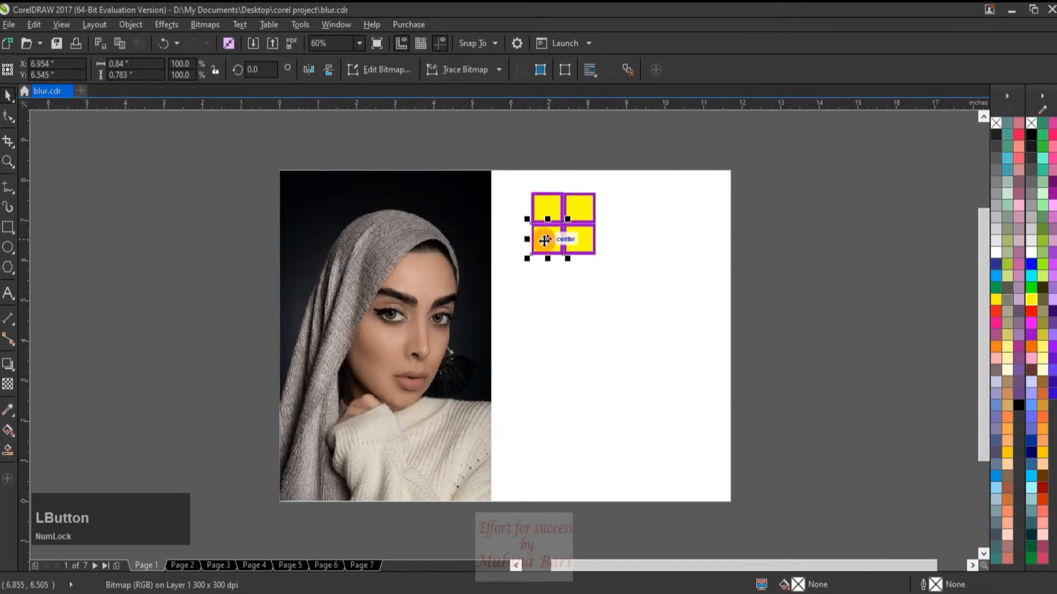
click(203, 23)
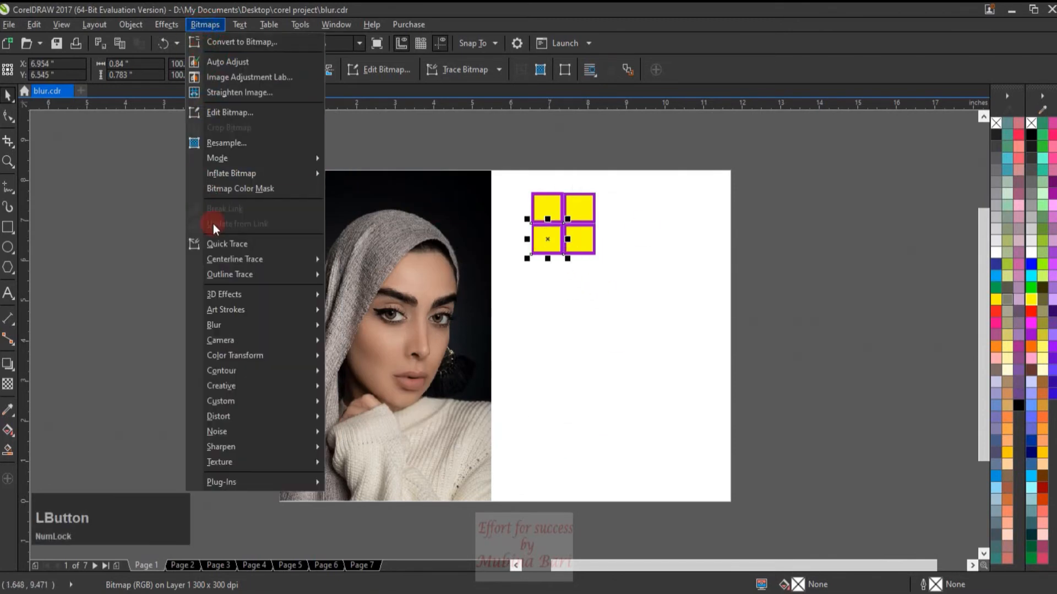
mouse_move(225, 329)
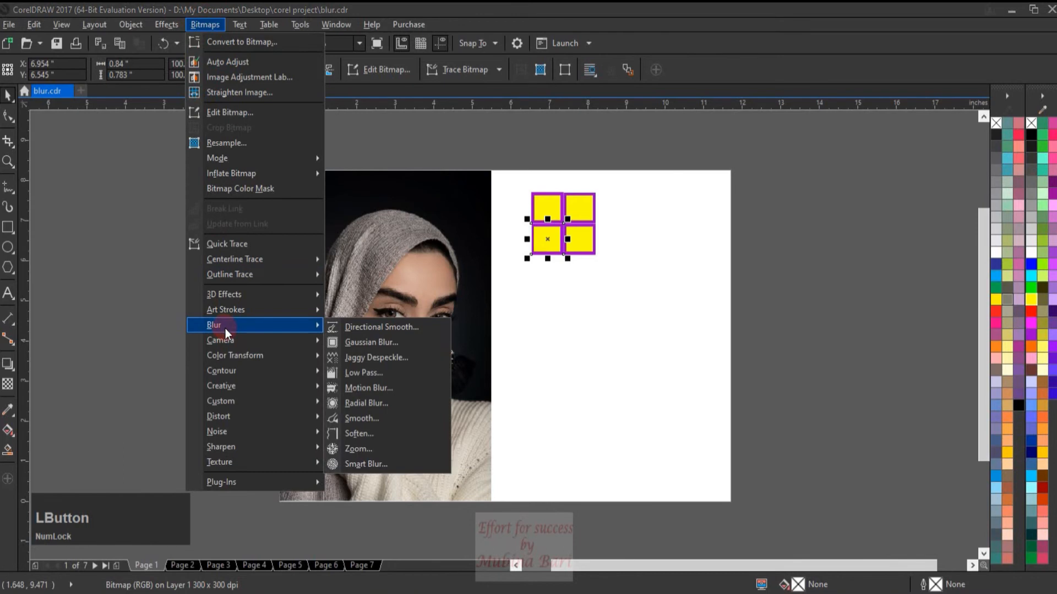
click(366, 421)
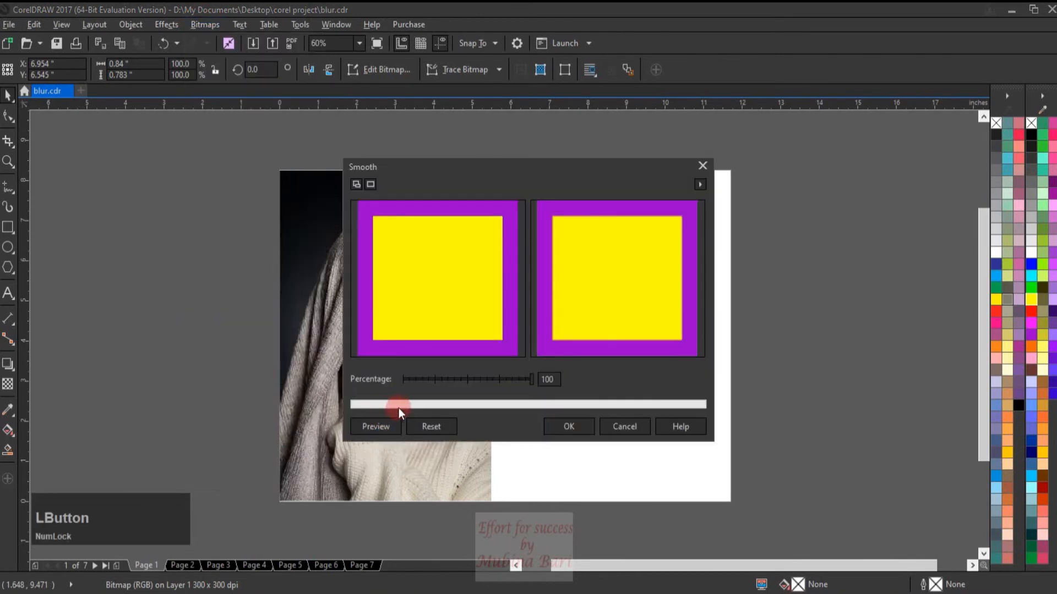
click(564, 428)
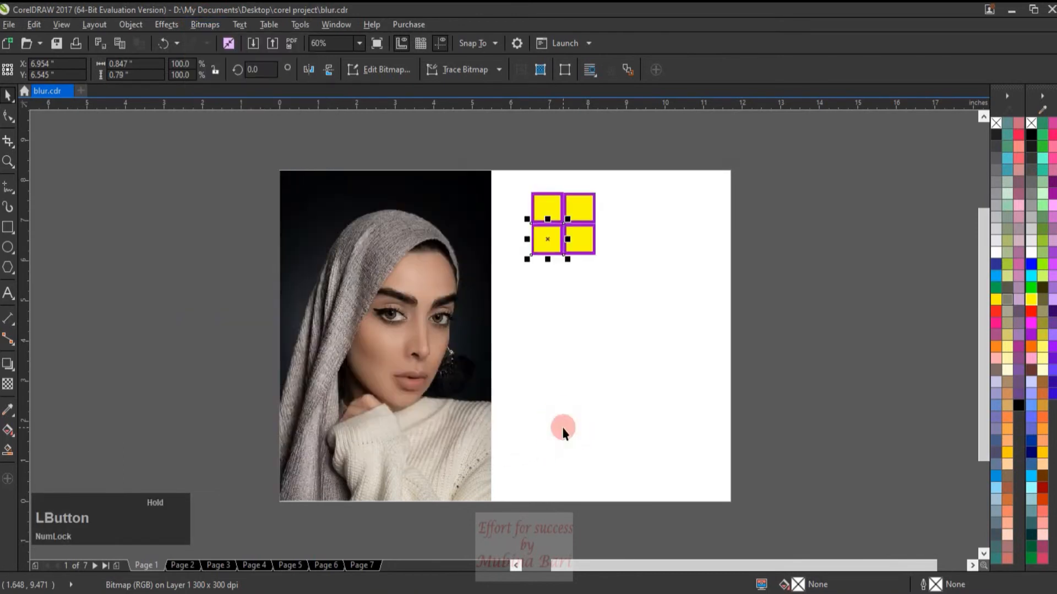
- Apply the Soften blur effect to the lower-right bitmap square and clear the selection
click(576, 251)
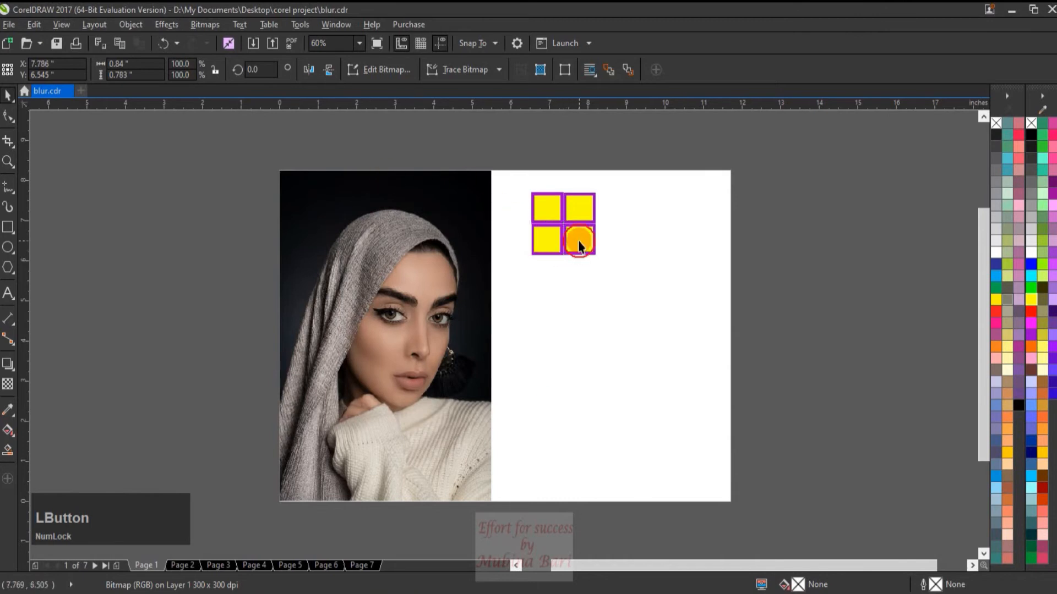
click(200, 24)
mouse_move(263, 330)
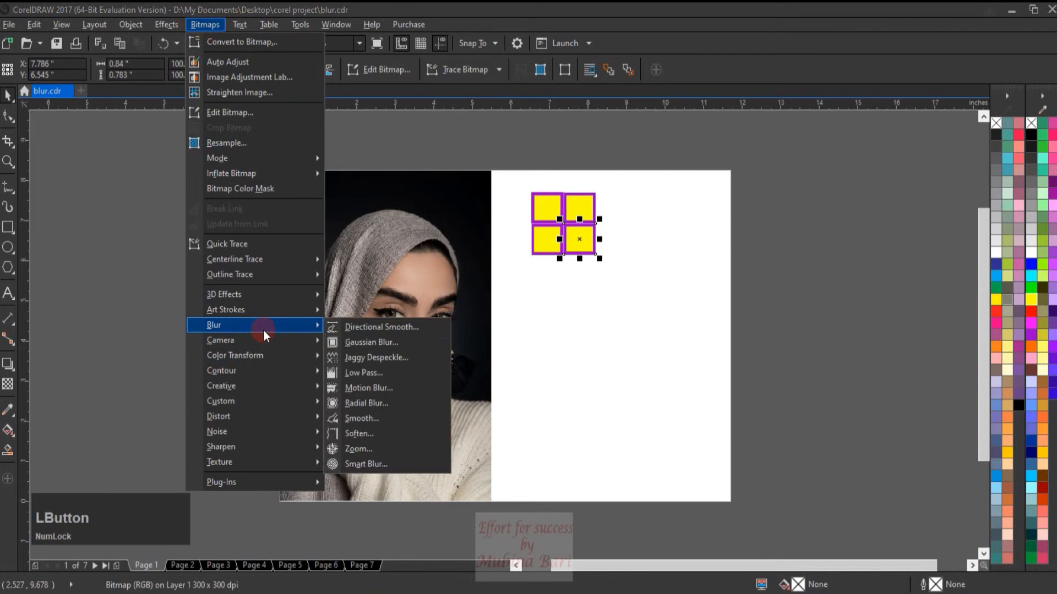
click(382, 437)
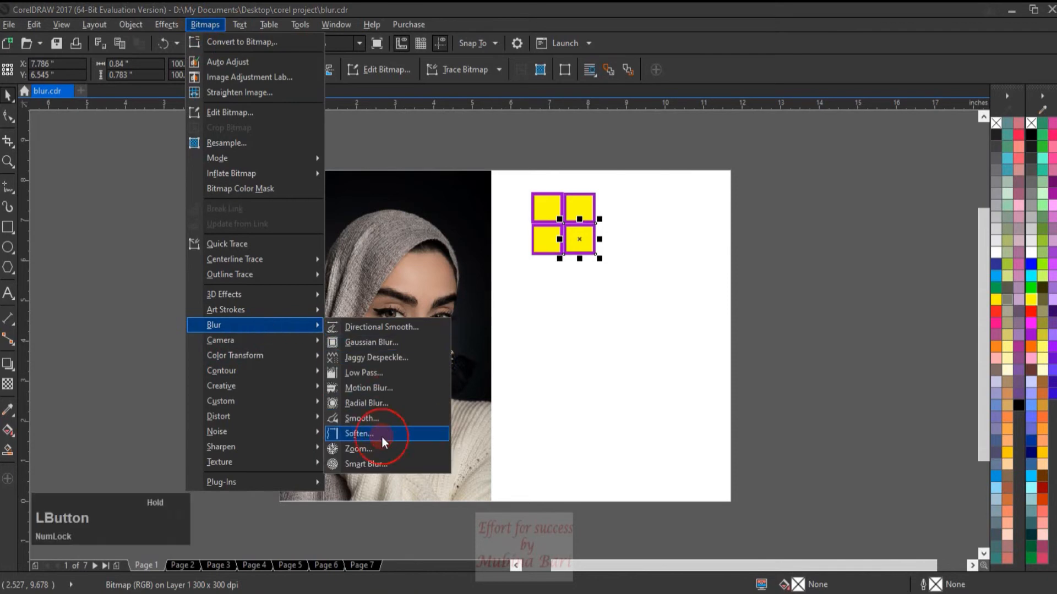
click(567, 427)
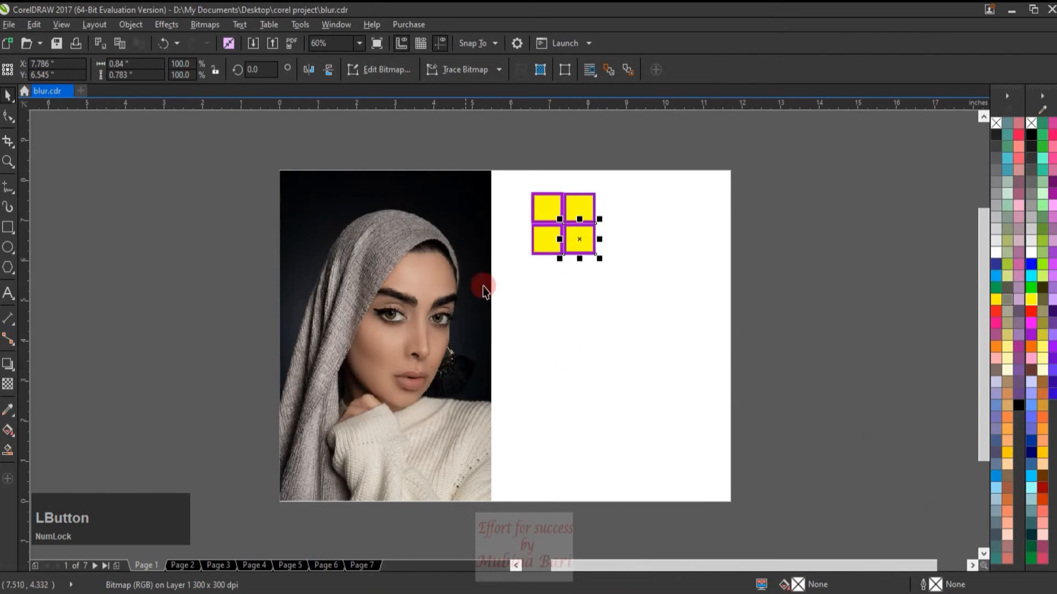
click(532, 310)
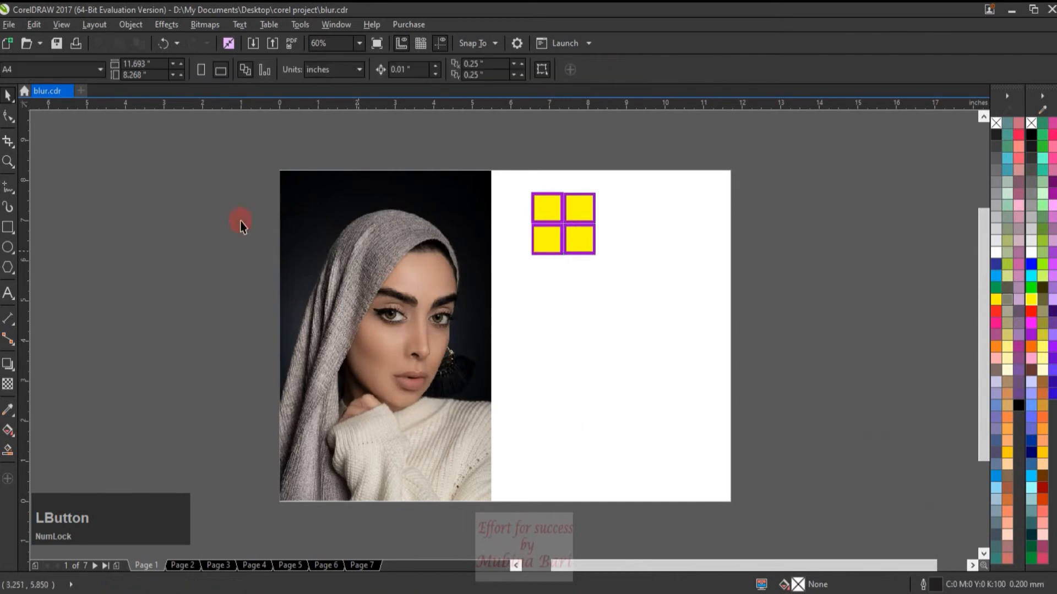
- Examine the edge and inner-corner pixels of the directionally smoothed square at very high magnification
click(9, 161)
drag(548, 216, 577, 235)
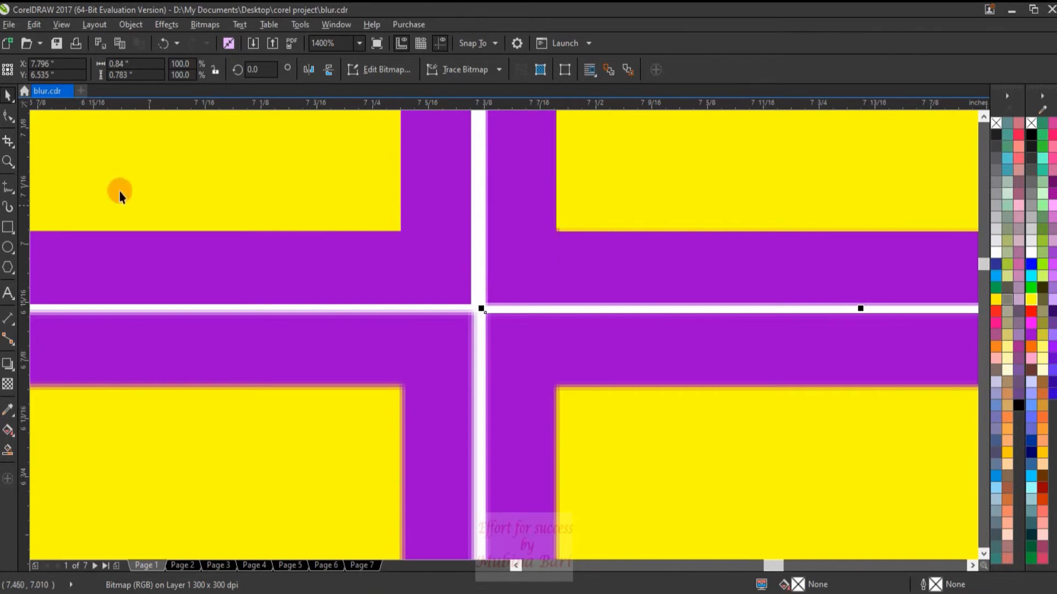
click(7, 161)
drag(469, 190, 600, 313)
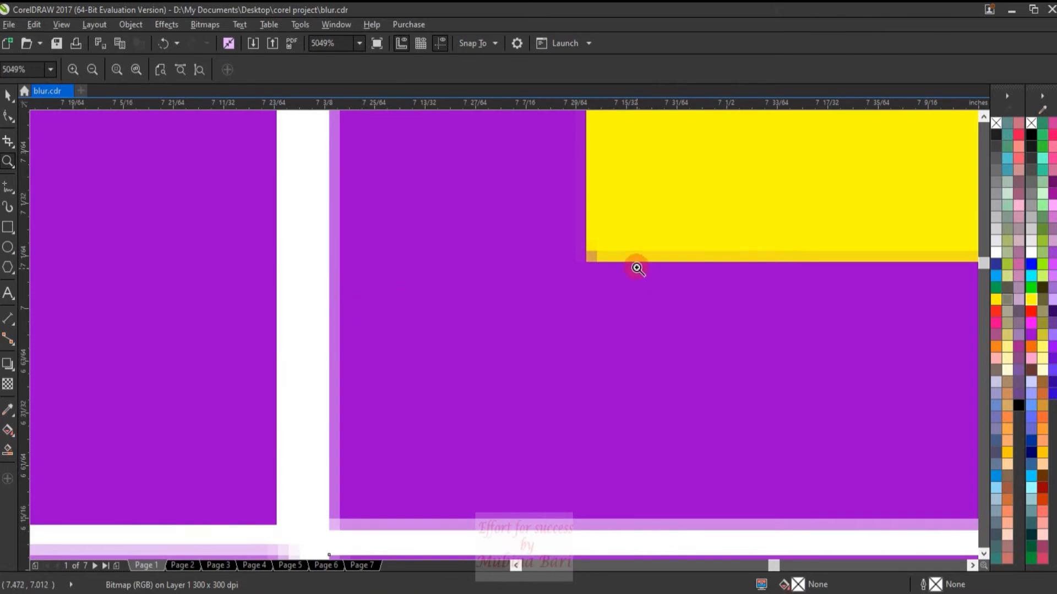
drag(576, 214, 627, 280)
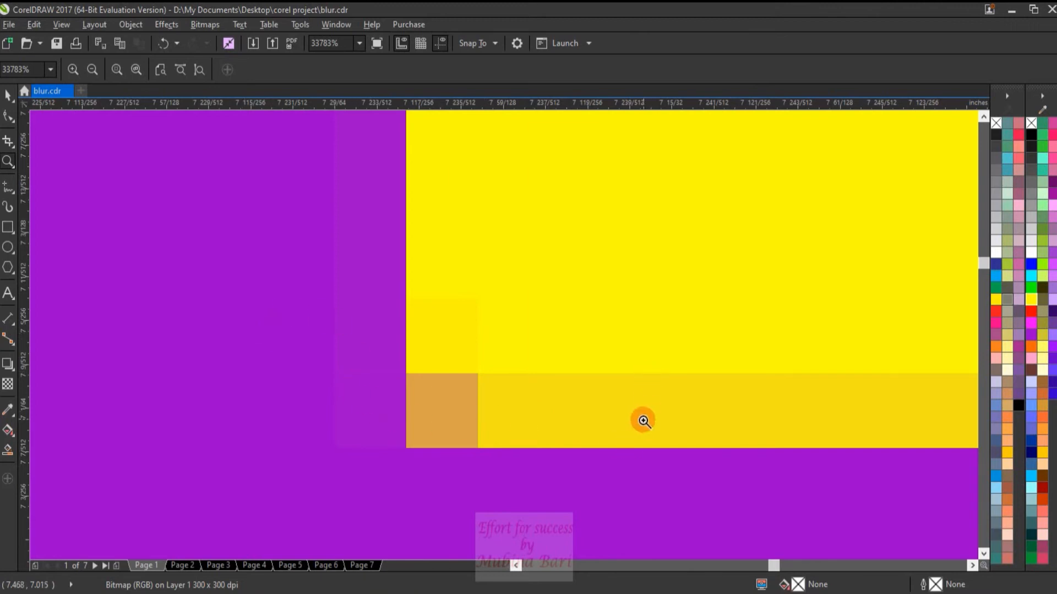
drag(325, 202, 413, 260)
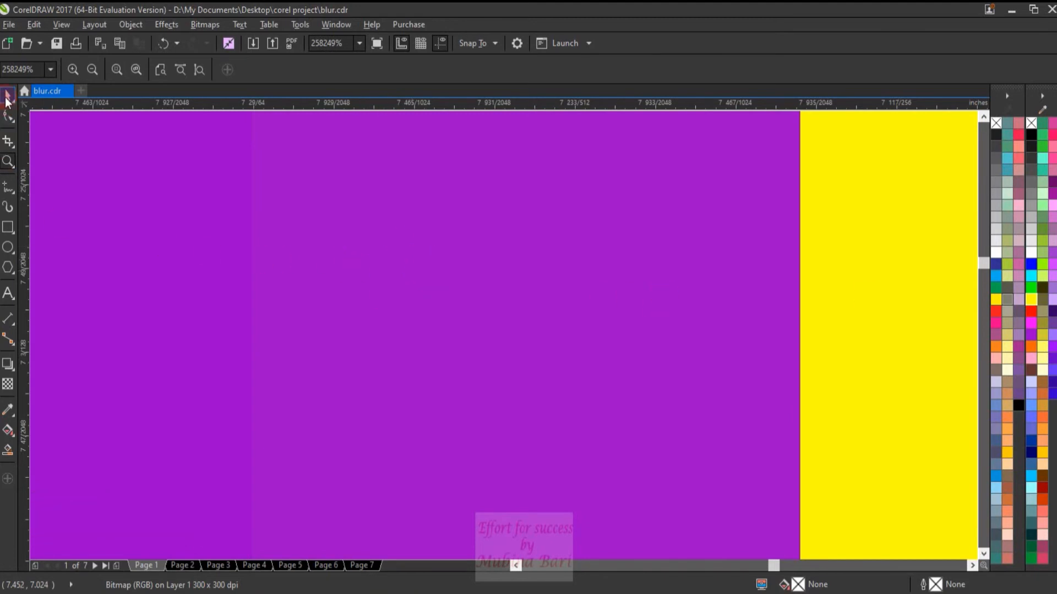
click(164, 70)
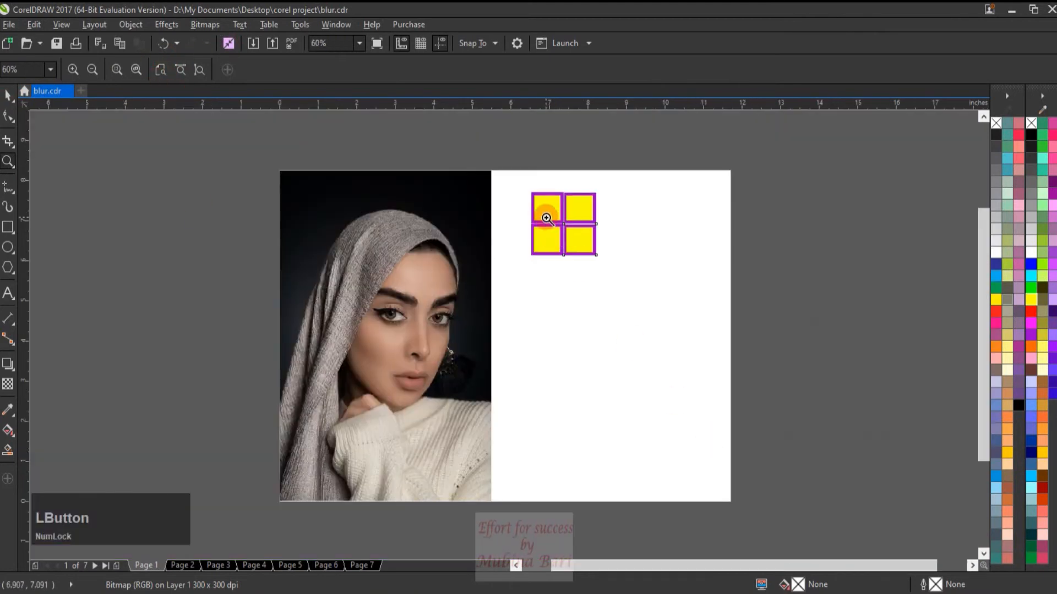
- Compare the edge pixels of the Smooth and Soften squares around the point where the four squares meet
drag(546, 218, 571, 244)
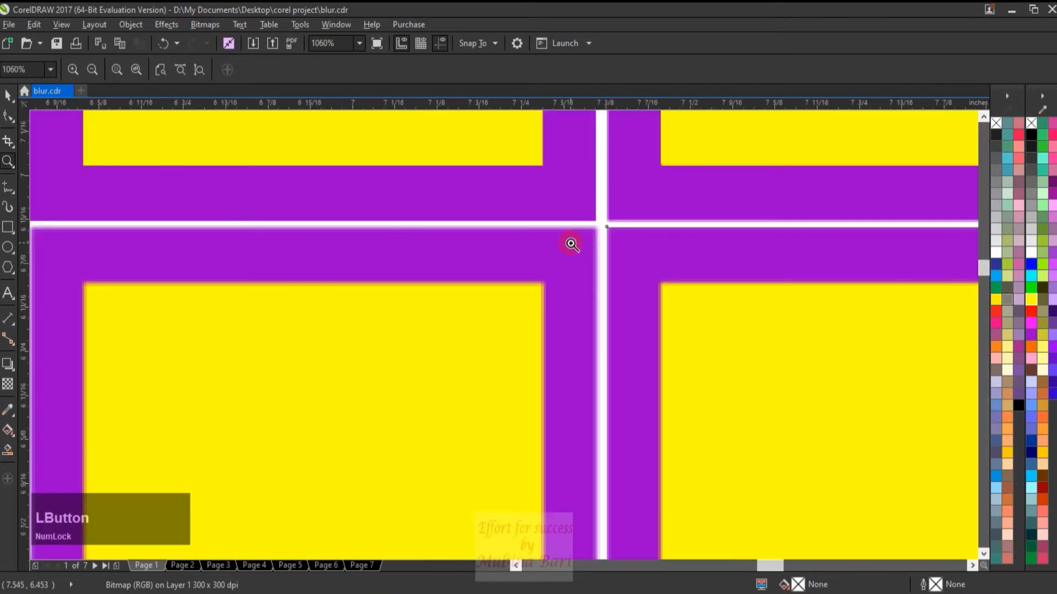
drag(524, 198, 602, 330)
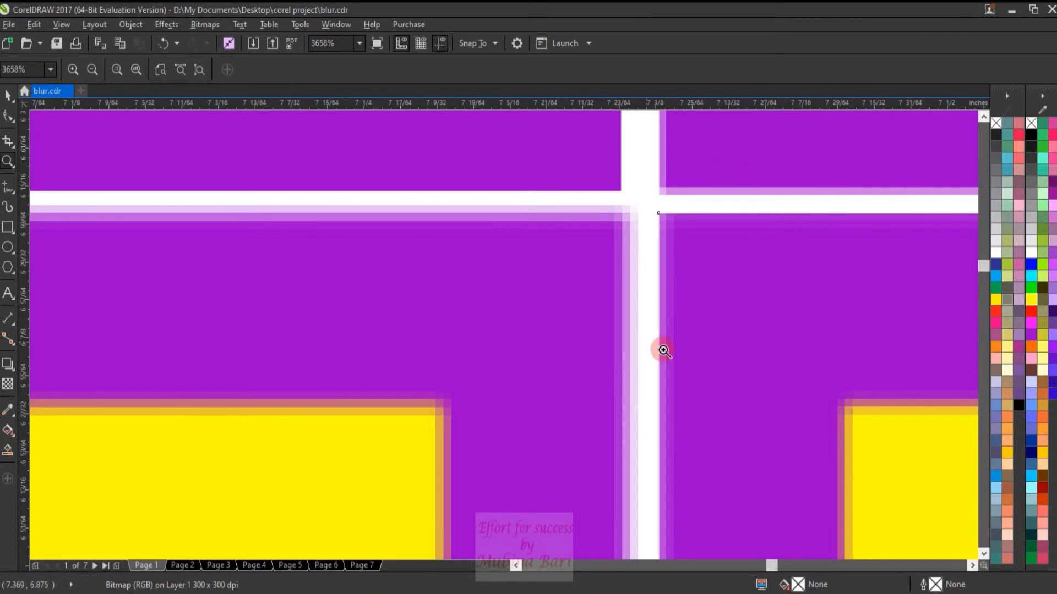
click(161, 72)
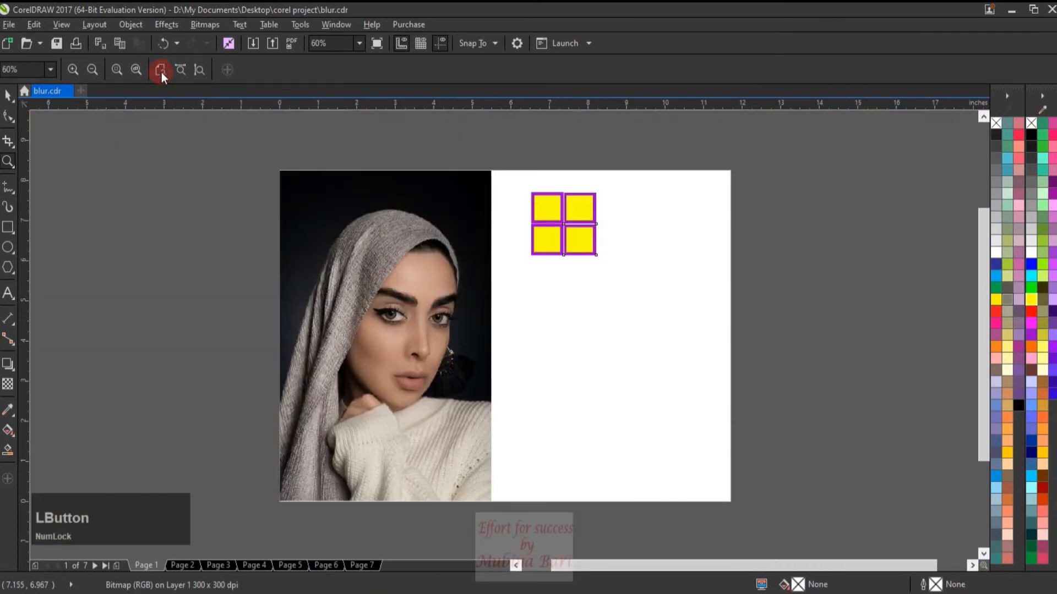
click(8, 95)
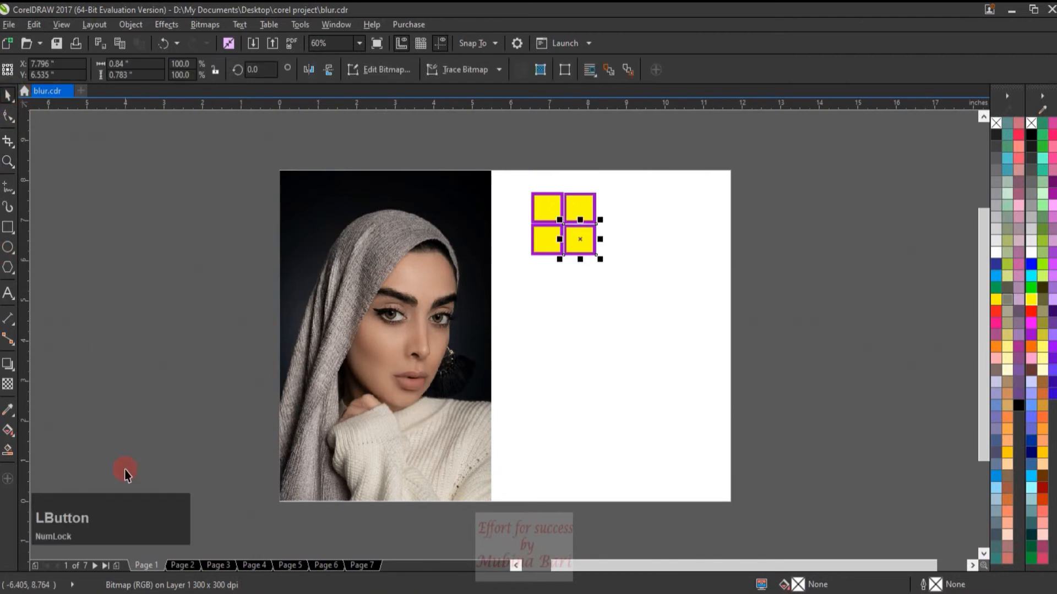
- Open the Gaussian Blur effect for the first portrait on Page 2 and magnify its before-and-after preview on the face
click(184, 565)
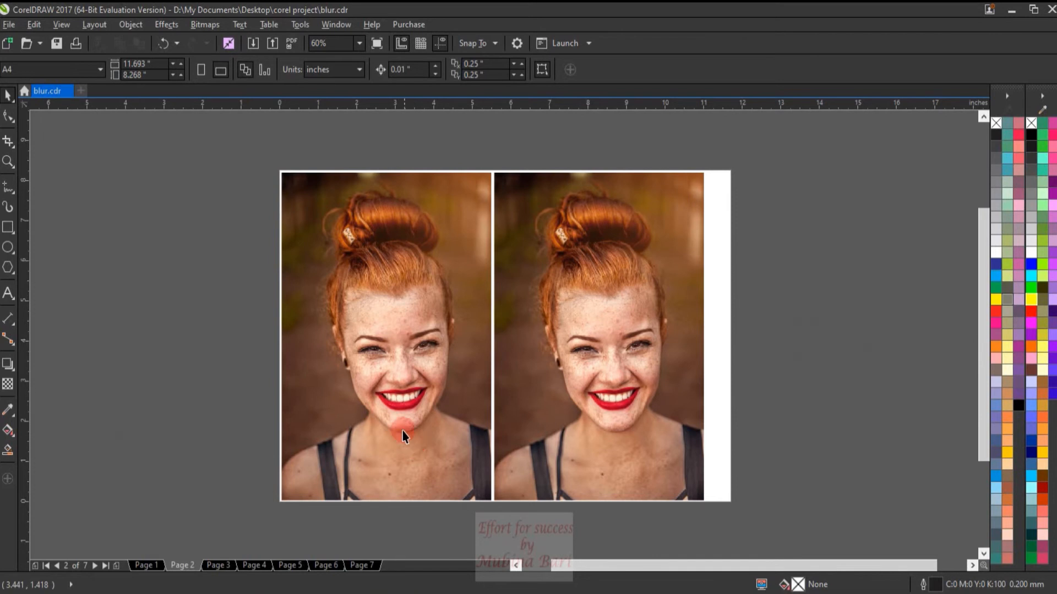
click(387, 362)
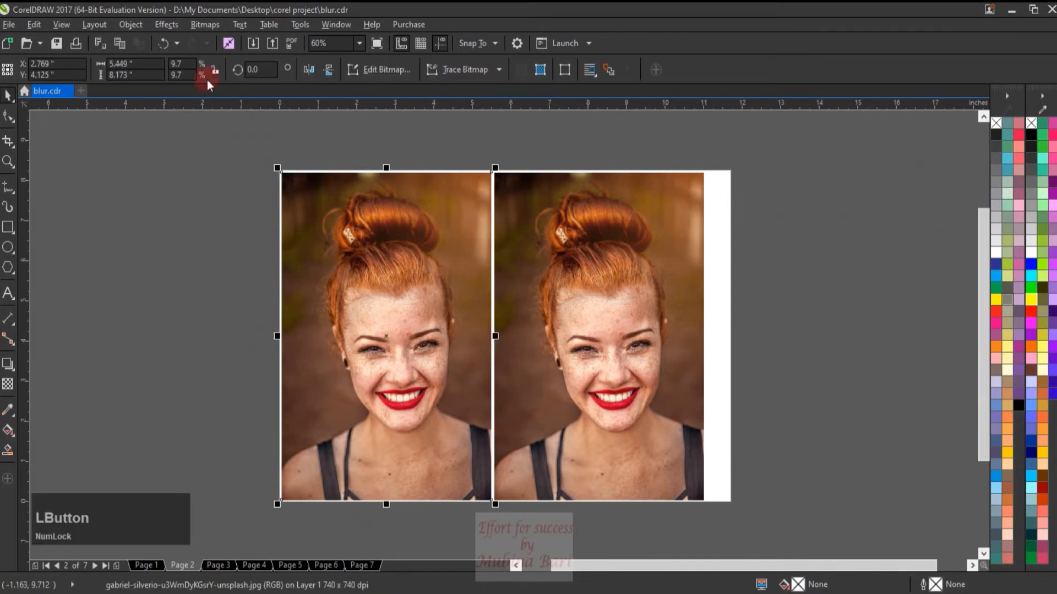
click(204, 25)
mouse_move(225, 326)
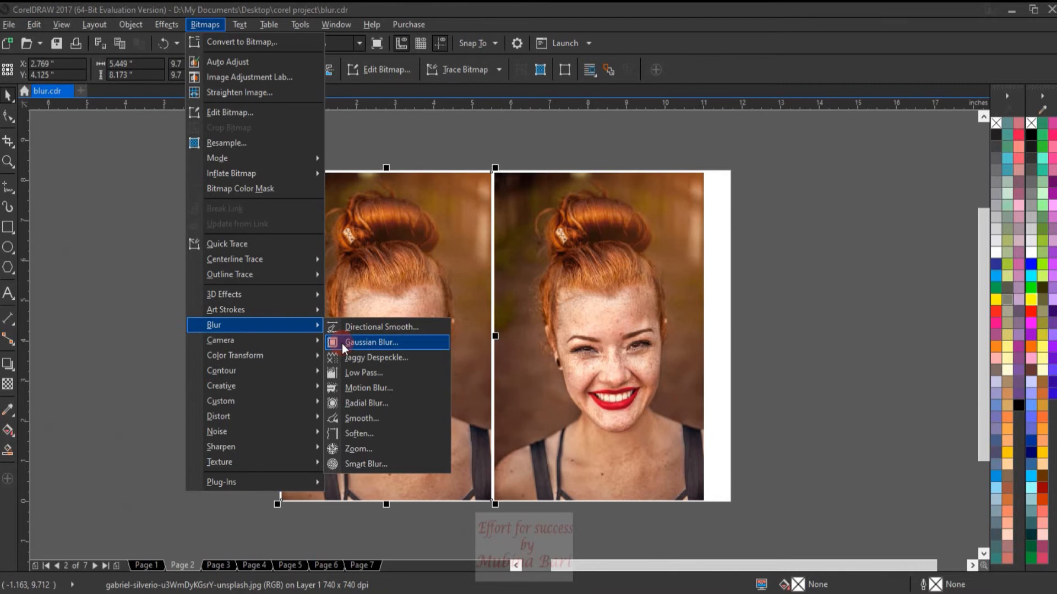
click(359, 342)
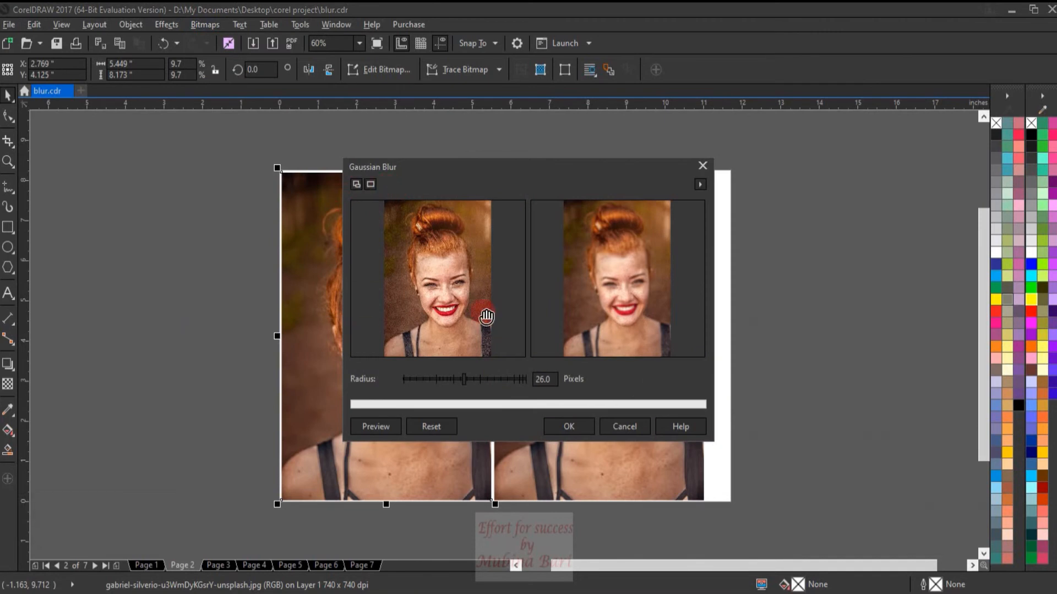
click(460, 301)
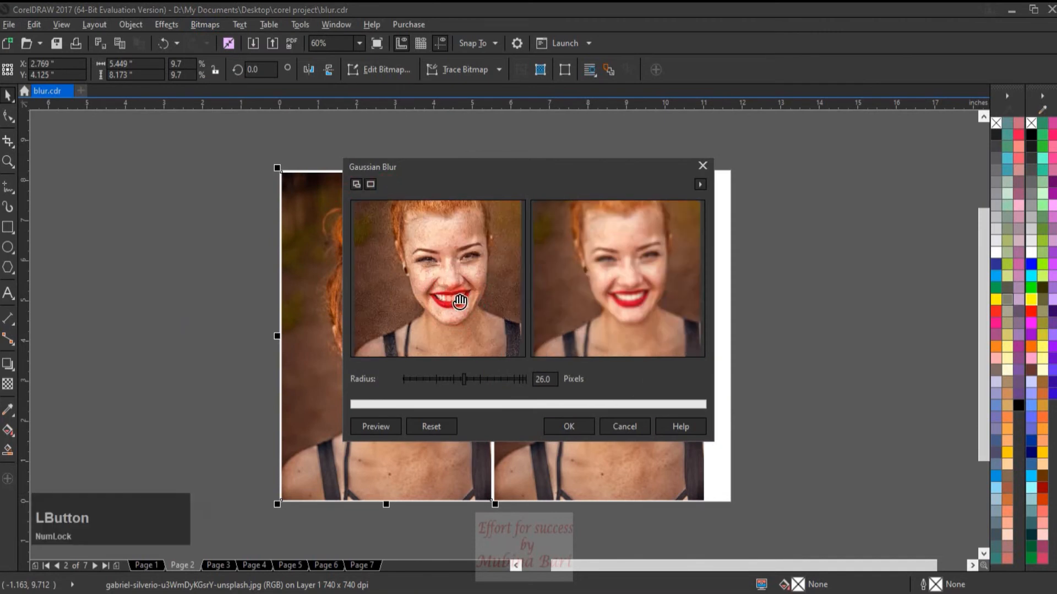
drag(460, 279, 460, 311)
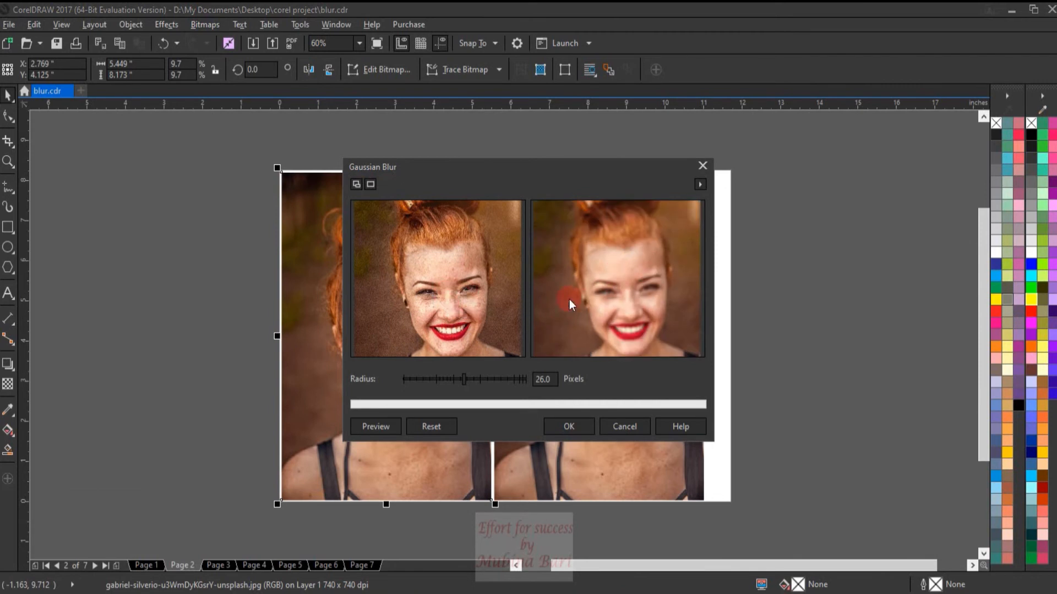
click(455, 307)
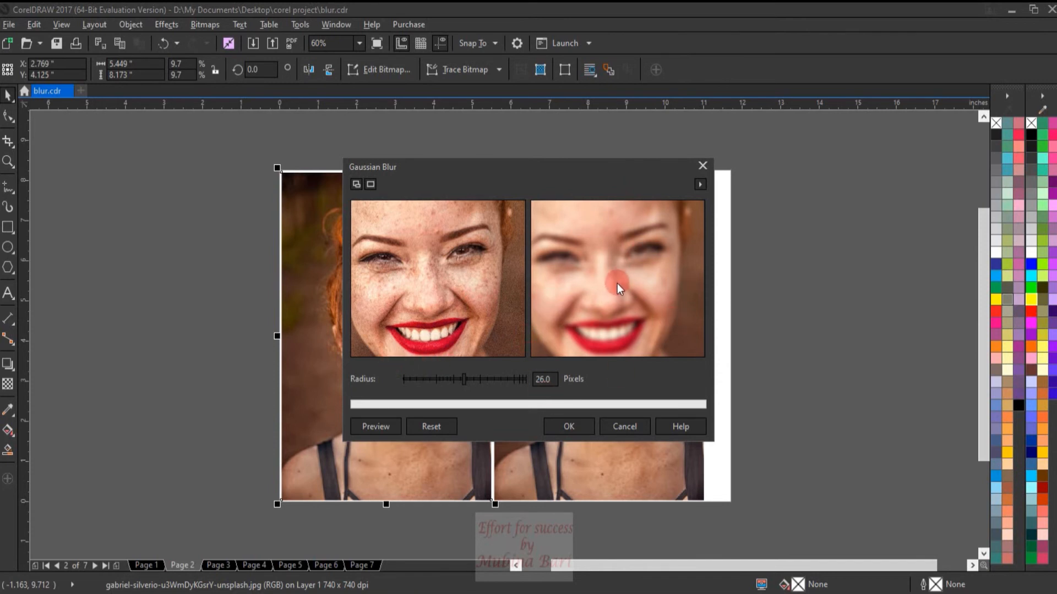
- Try several Gaussian Blur radii on the first portrait and apply the effect with a radius of 22 pixels
click(443, 378)
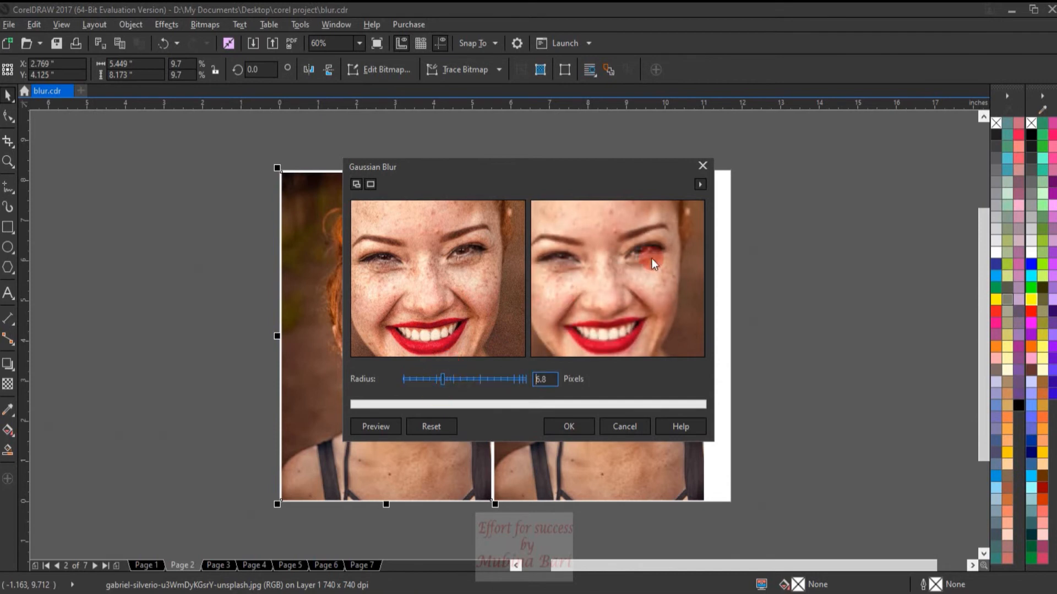
click(490, 378)
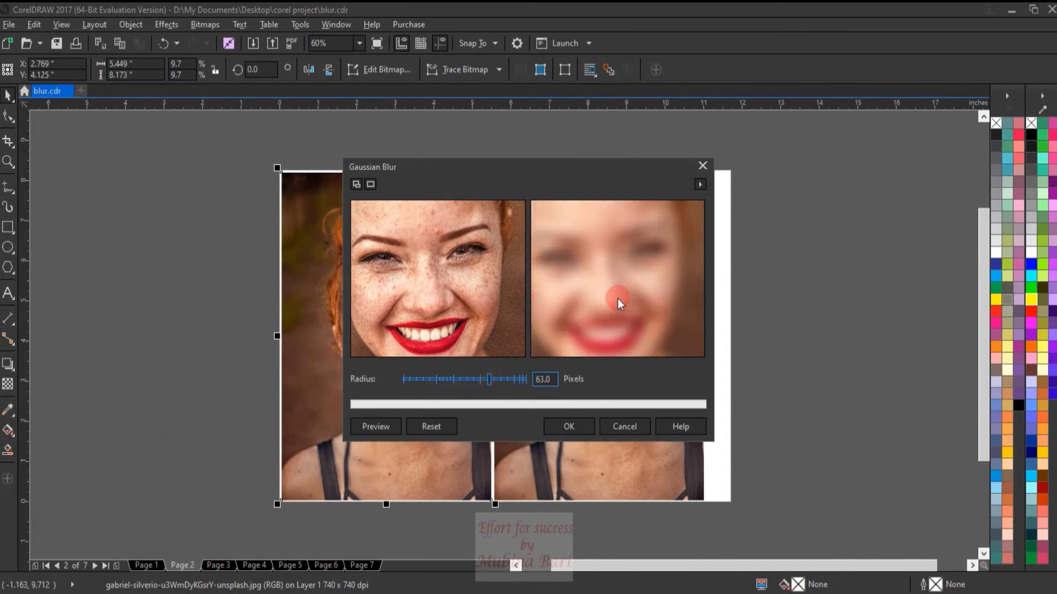
click(454, 378)
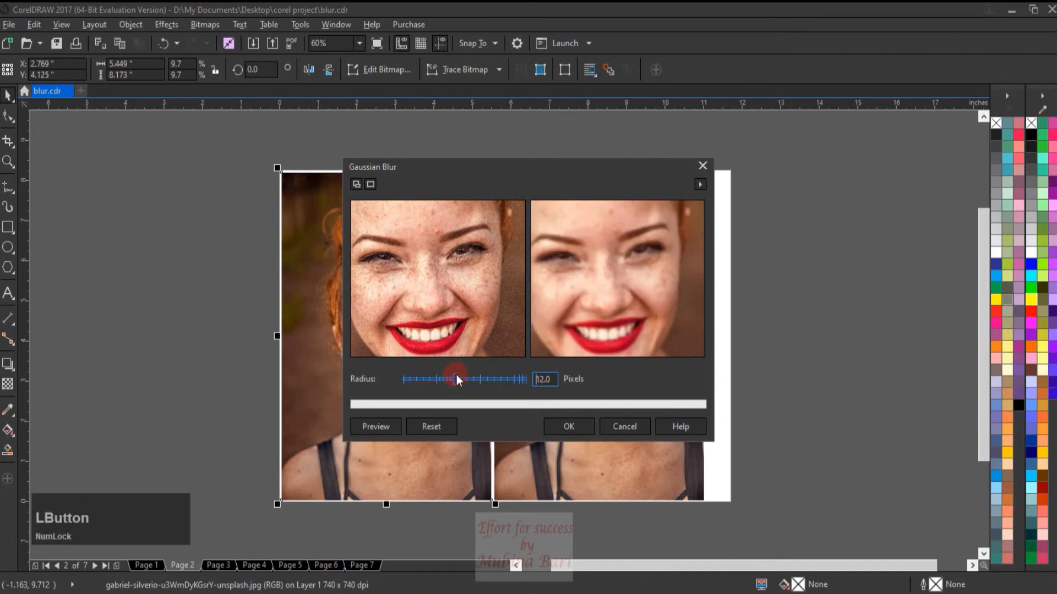
click(463, 378)
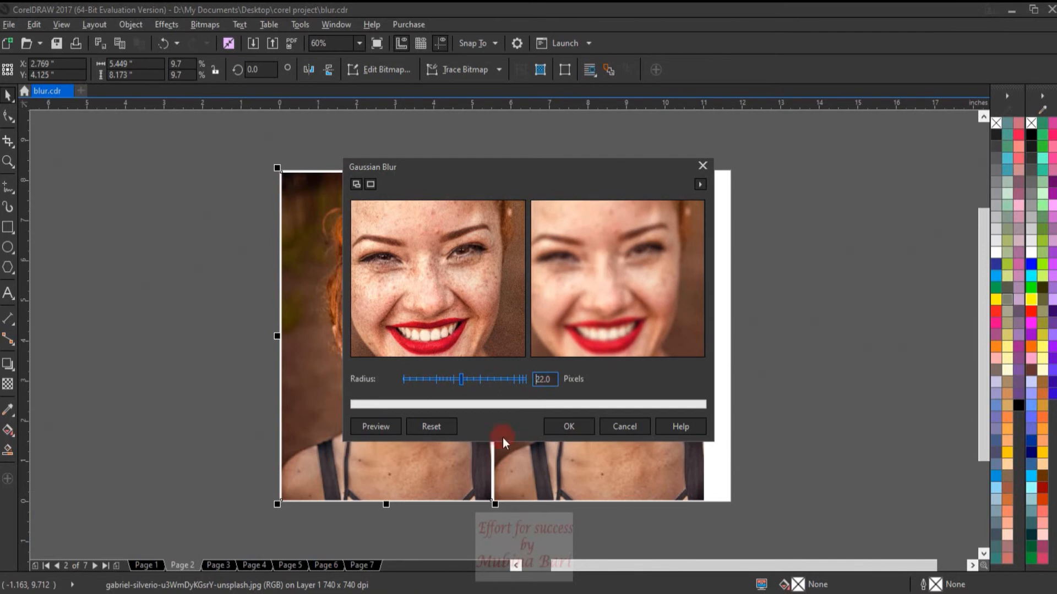
click(568, 428)
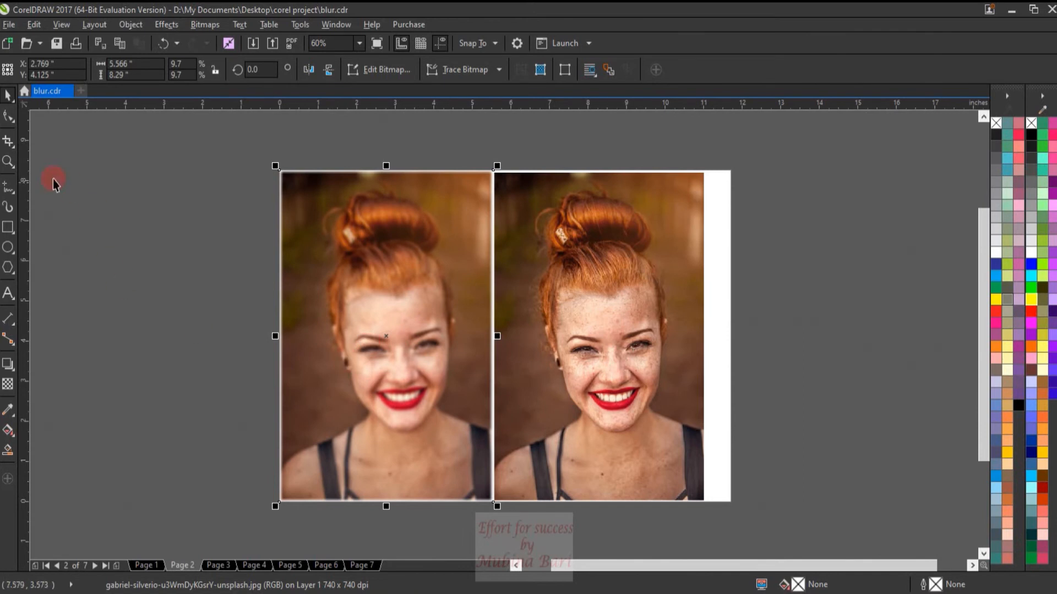
- Compare the blurred and original portraits side by side at about 105% zoom, and return to the full-page view
click(5, 160)
drag(283, 194, 743, 450)
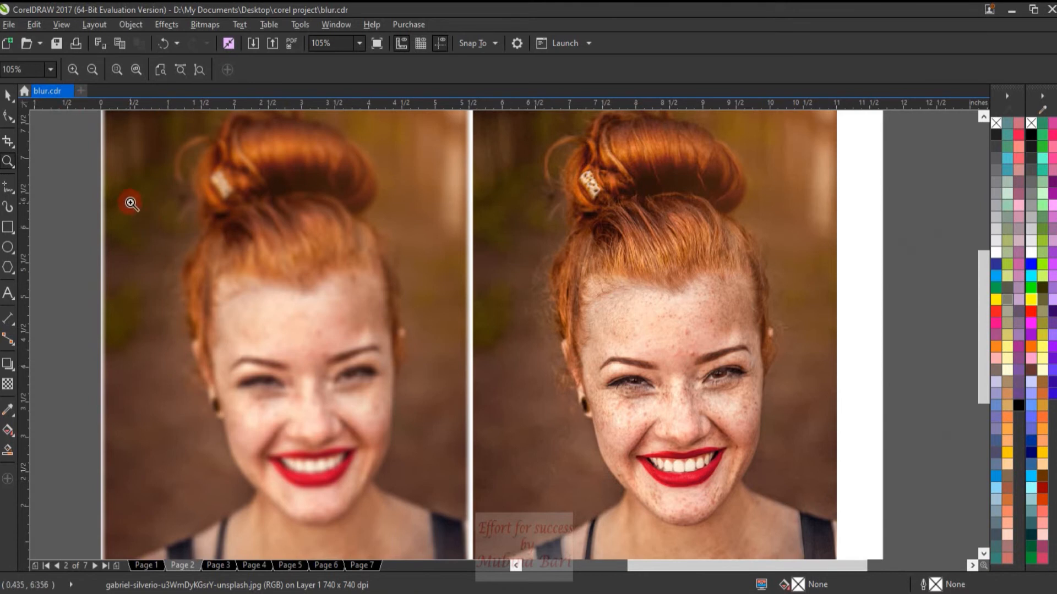
click(160, 70)
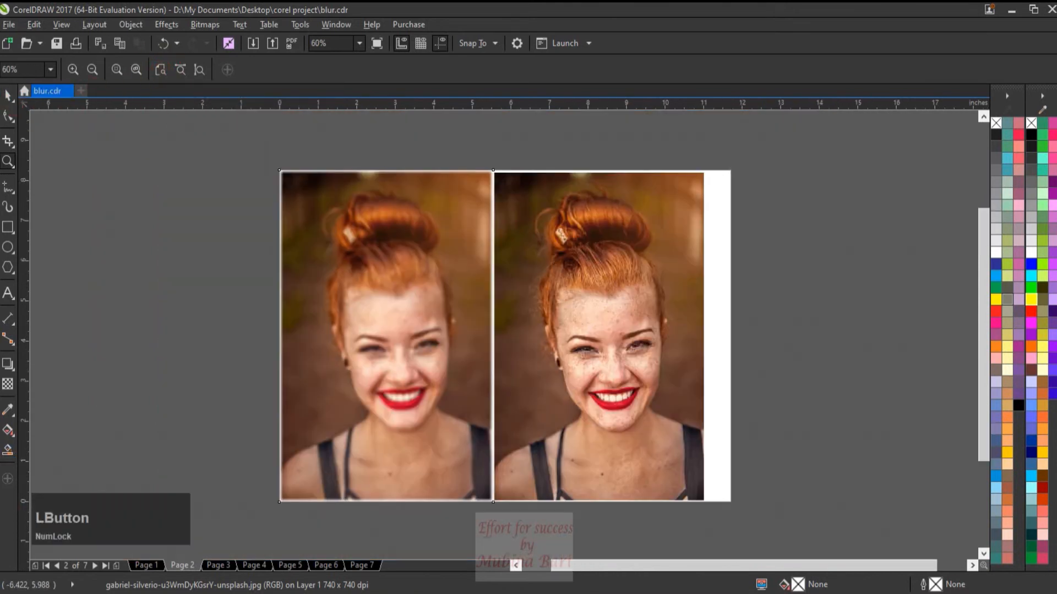
- Move the dark grey ellipse on Page 3 to just below the red ball as its shadow
click(216, 565)
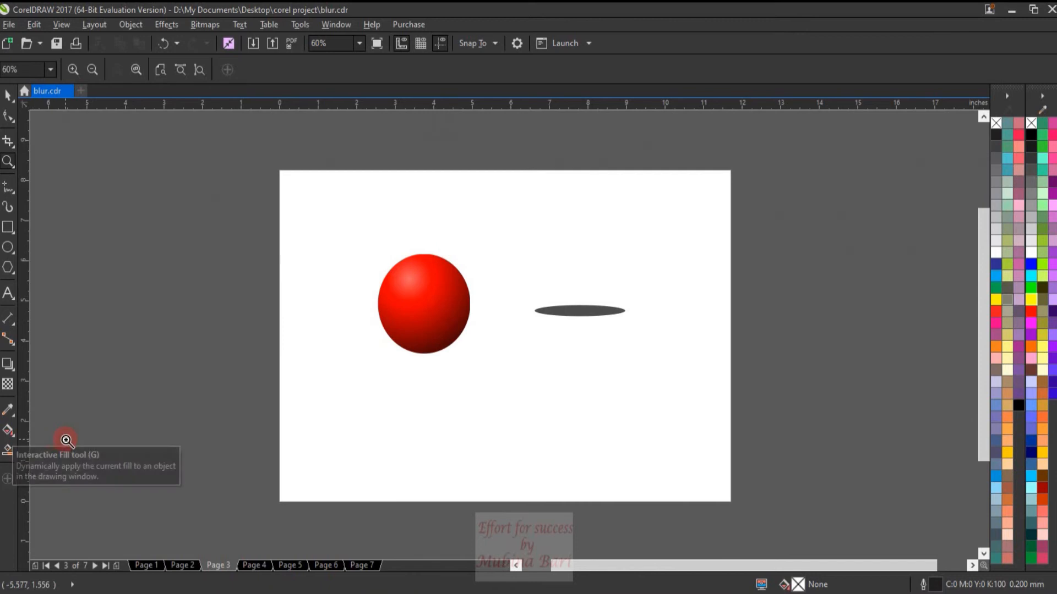
click(8, 430)
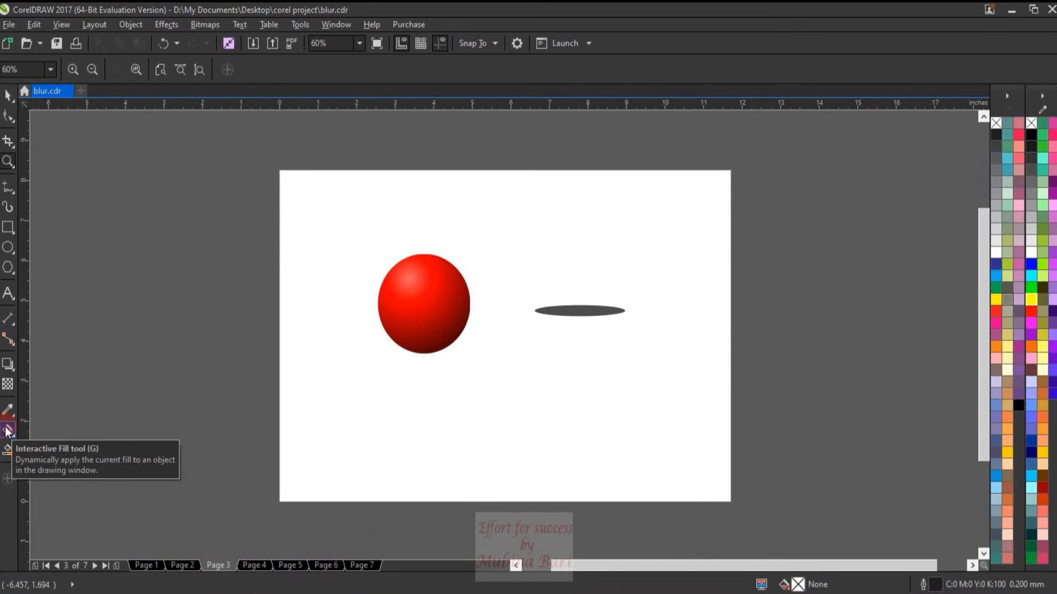
click(576, 309)
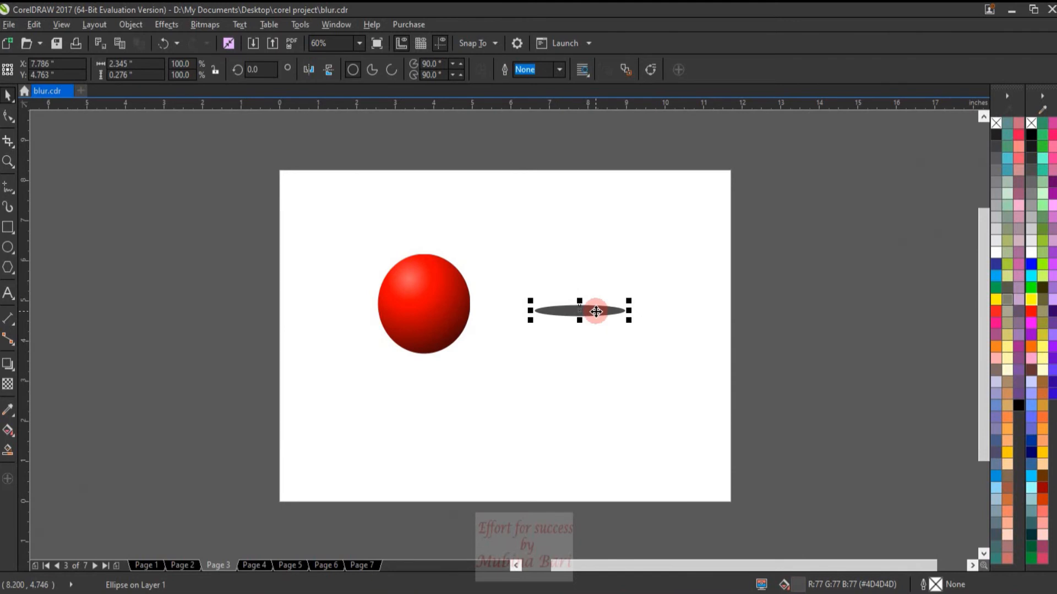
drag(596, 311, 444, 398)
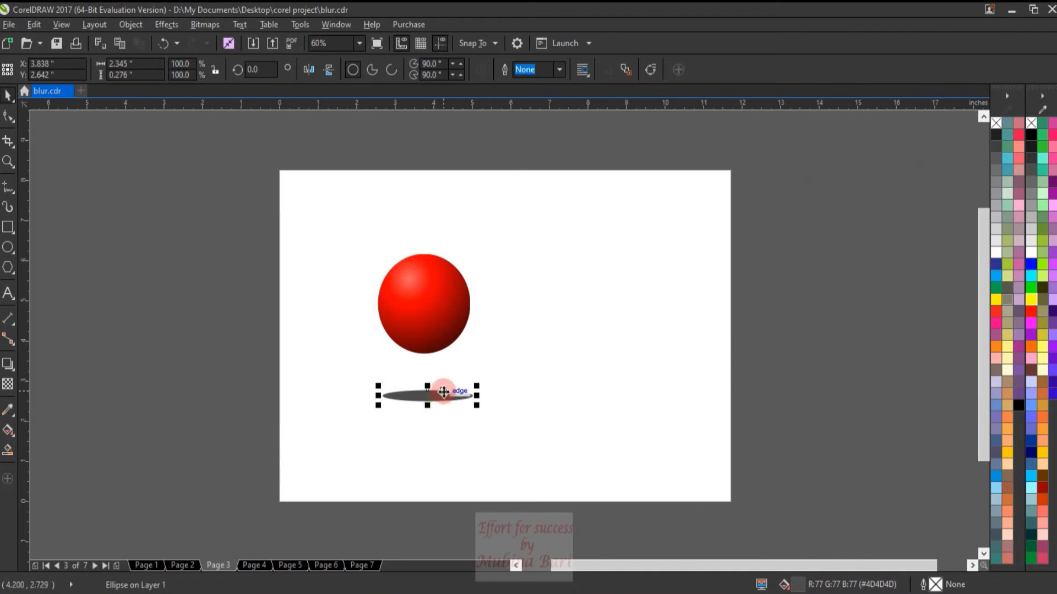
- Convert the grey ellipse to a 300 dpi RGB Color (24-bit) bitmap with anti-aliasing and a transparent background
click(207, 23)
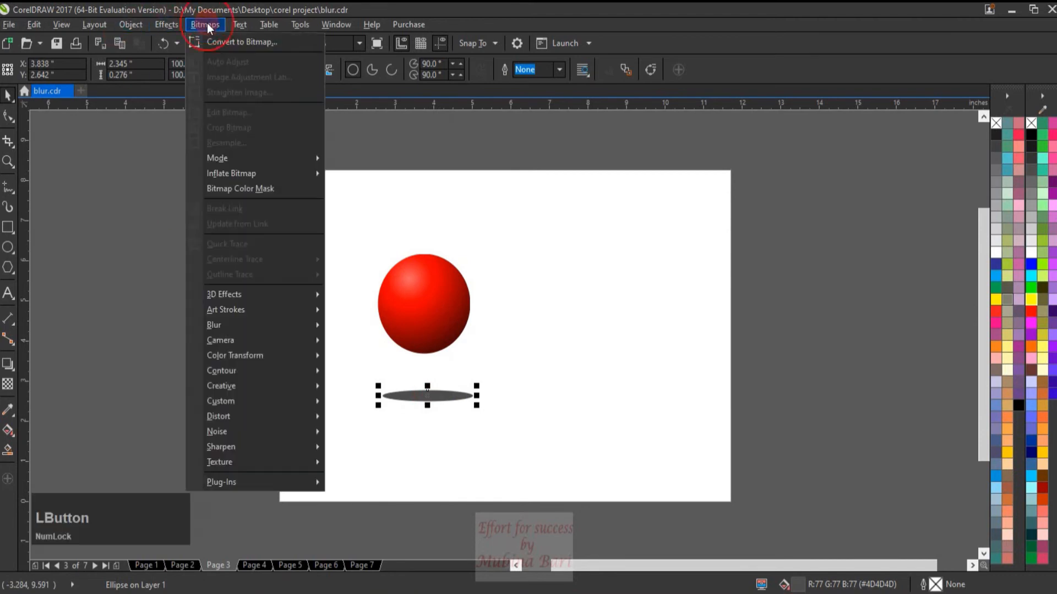
click(224, 41)
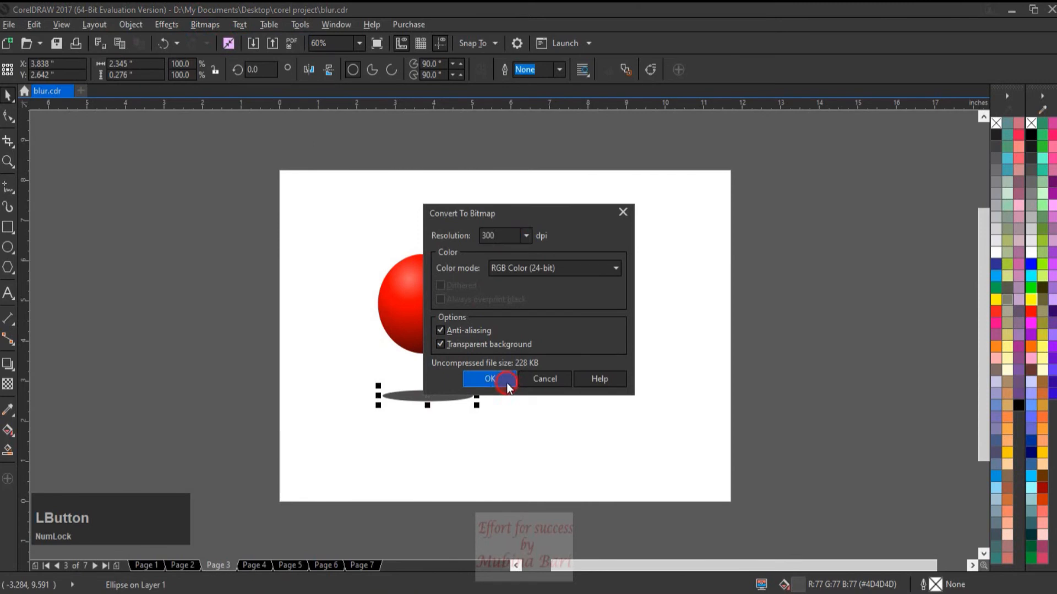
click(506, 381)
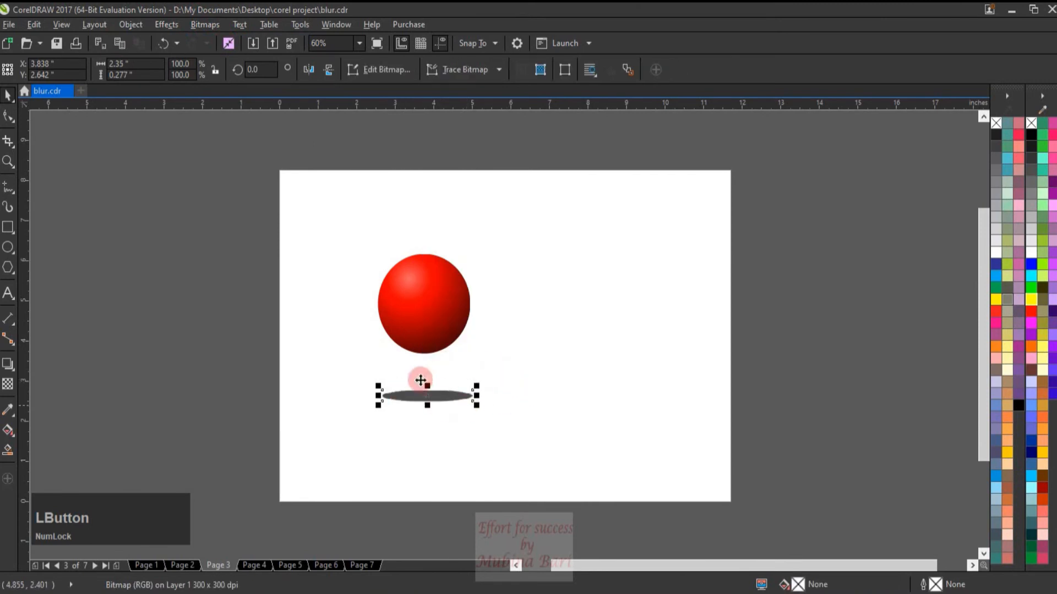
- Open the Gaussian Blur effect for the ellipse bitmap, preview it directly on the page, and move the dialog clear of the ball
click(197, 26)
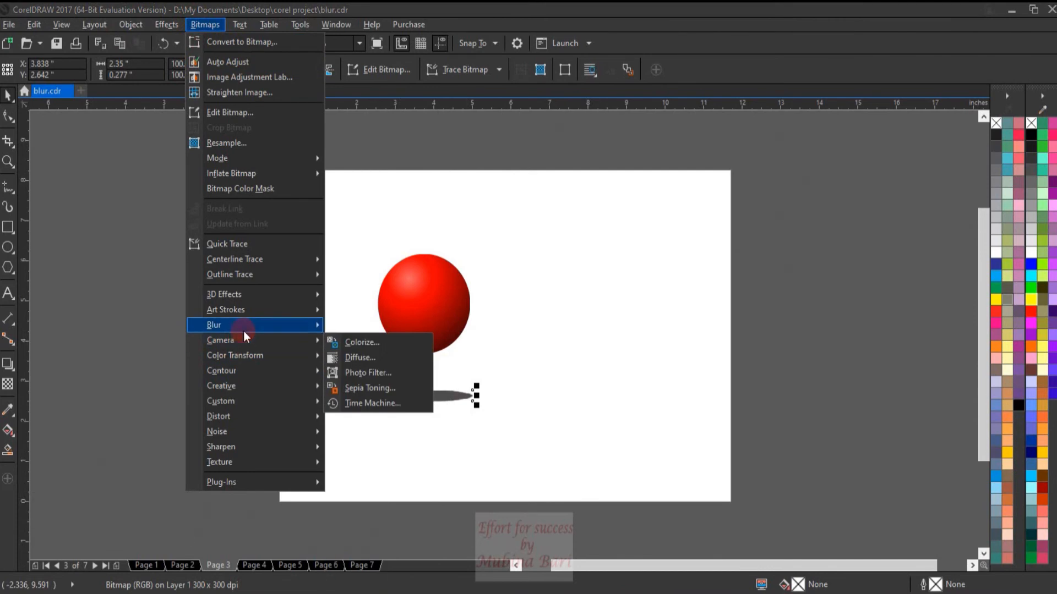
mouse_move(243, 328)
click(360, 340)
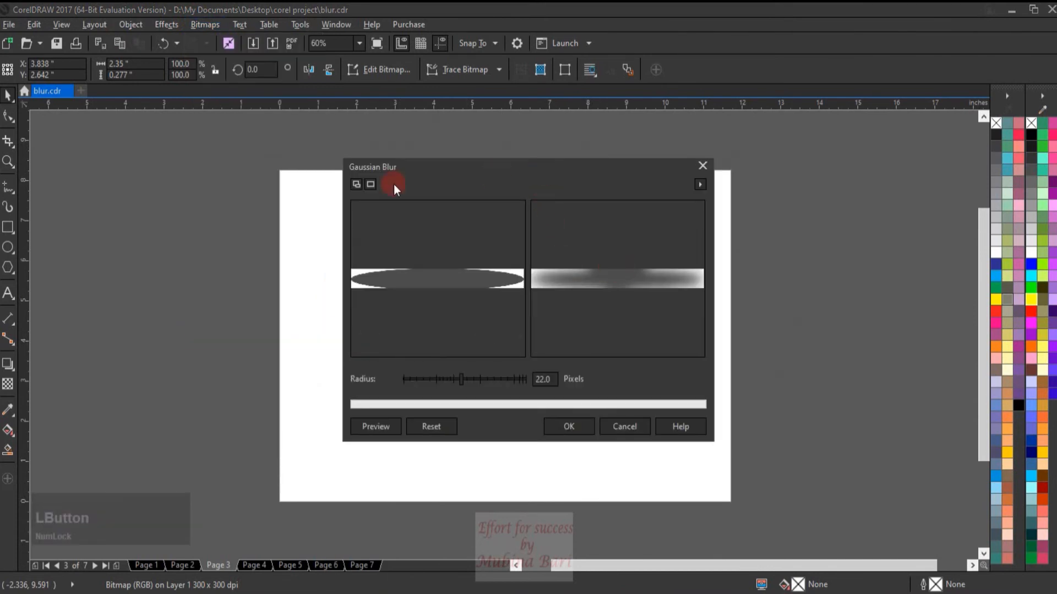
click(356, 184)
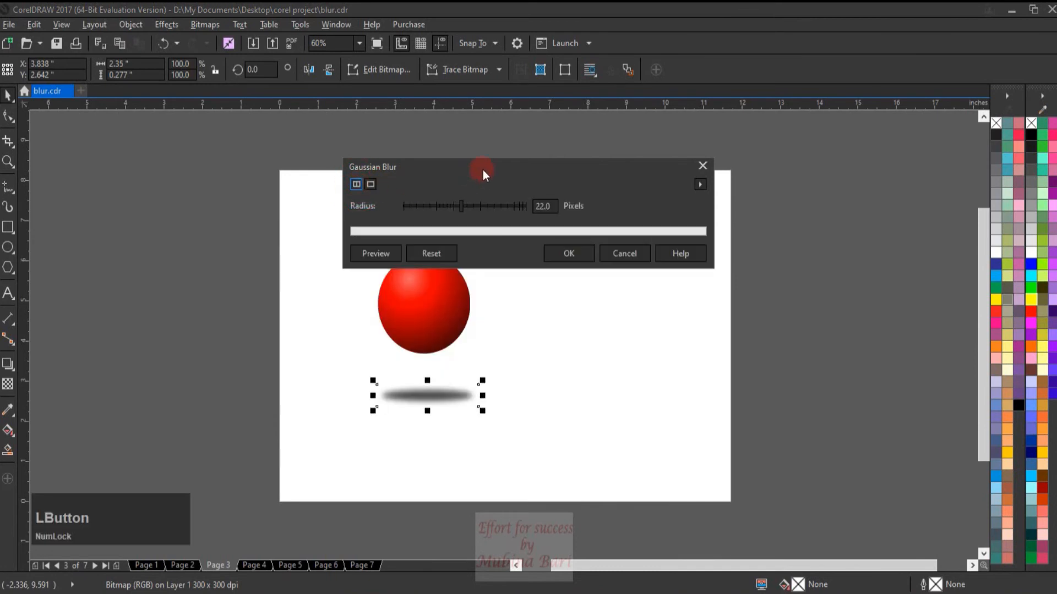
drag(484, 170, 668, 157)
- Test different blur radii on the shadow, apply the Gaussian Blur at 40 pixels, and clear the selection
drag(645, 193, 676, 194)
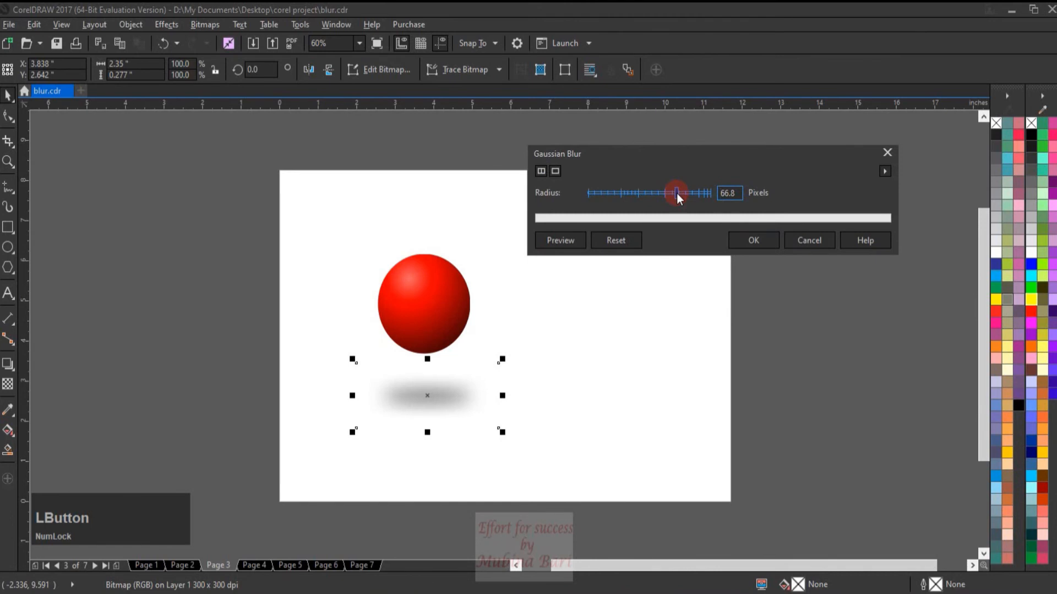
drag(681, 193, 666, 192)
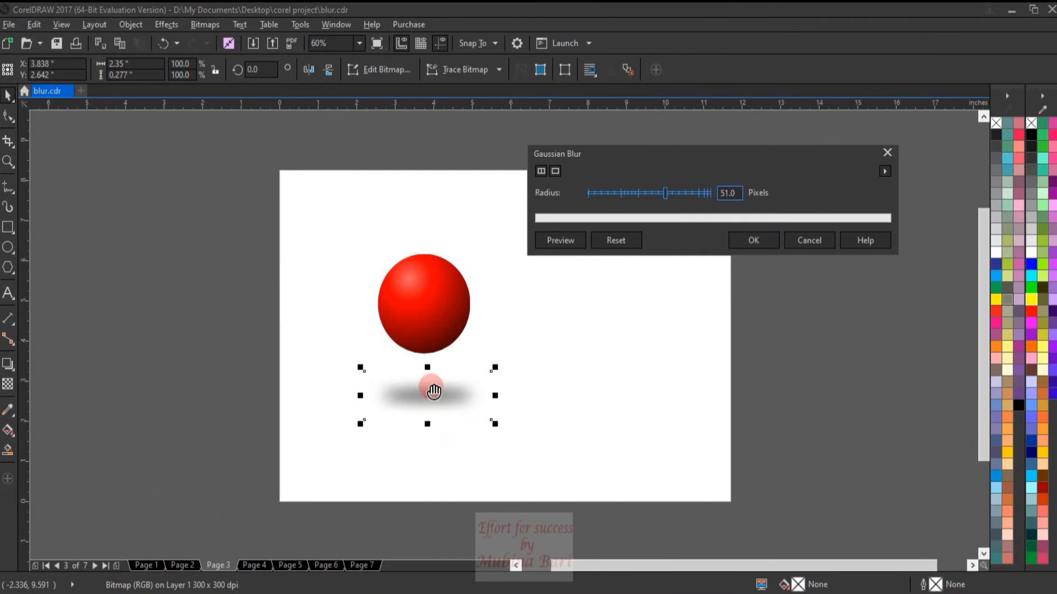
click(659, 193)
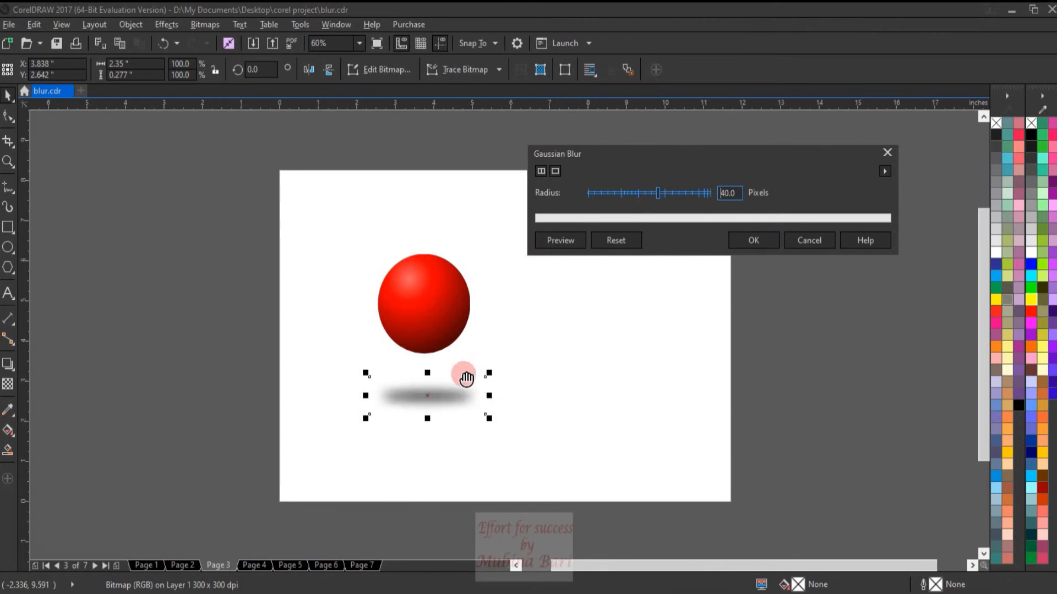
click(763, 242)
click(599, 347)
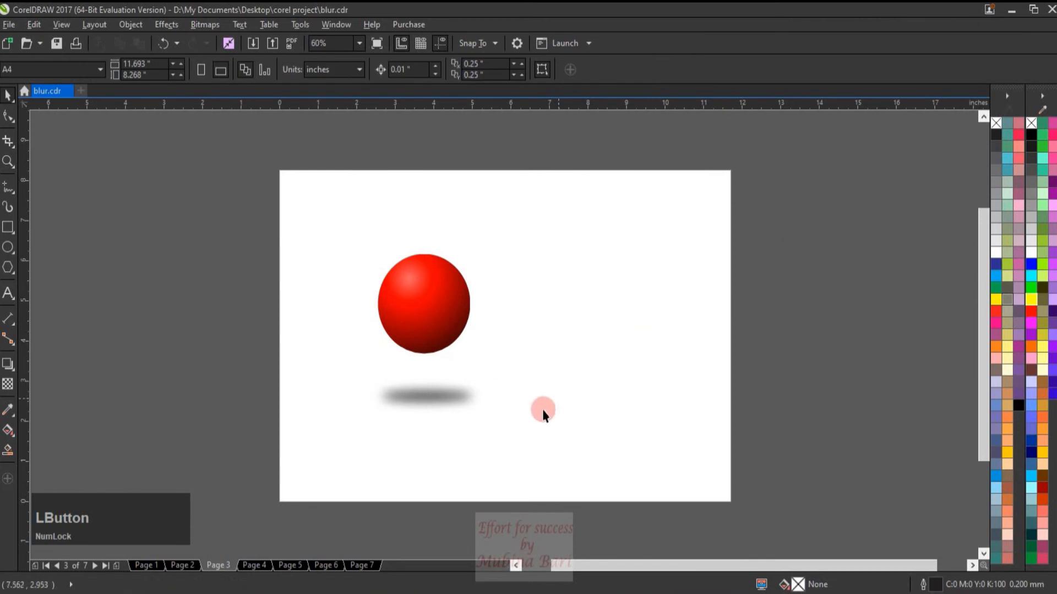
click(420, 398)
click(638, 309)
click(584, 303)
click(274, 239)
click(547, 365)
click(511, 304)
click(444, 396)
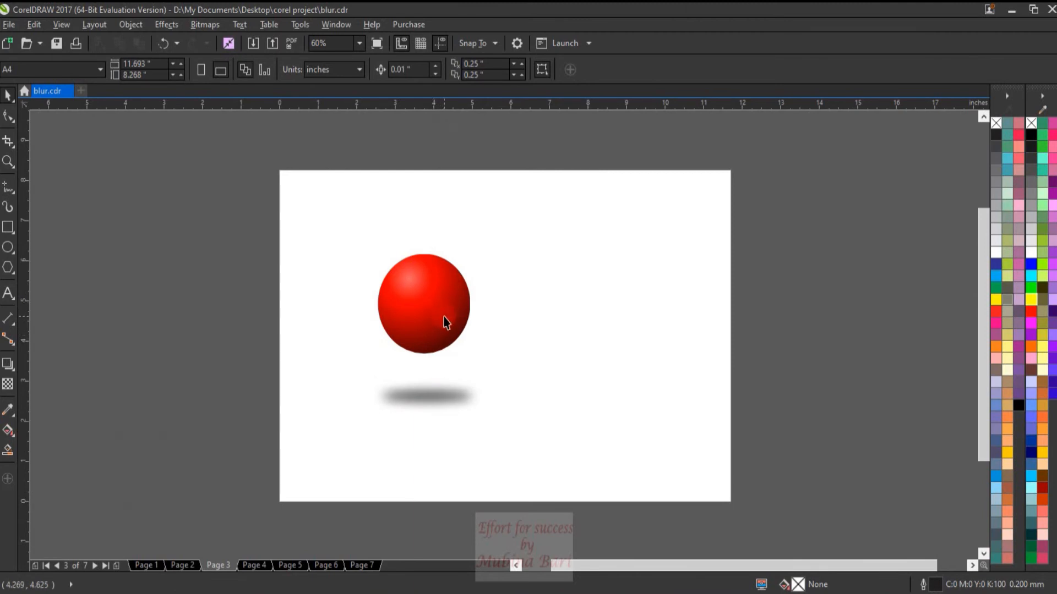
- Move the blurred shadow farther down and slightly left beneath the ball, to about X 3.58 and Y 2.03 inches
drag(438, 396, 430, 413)
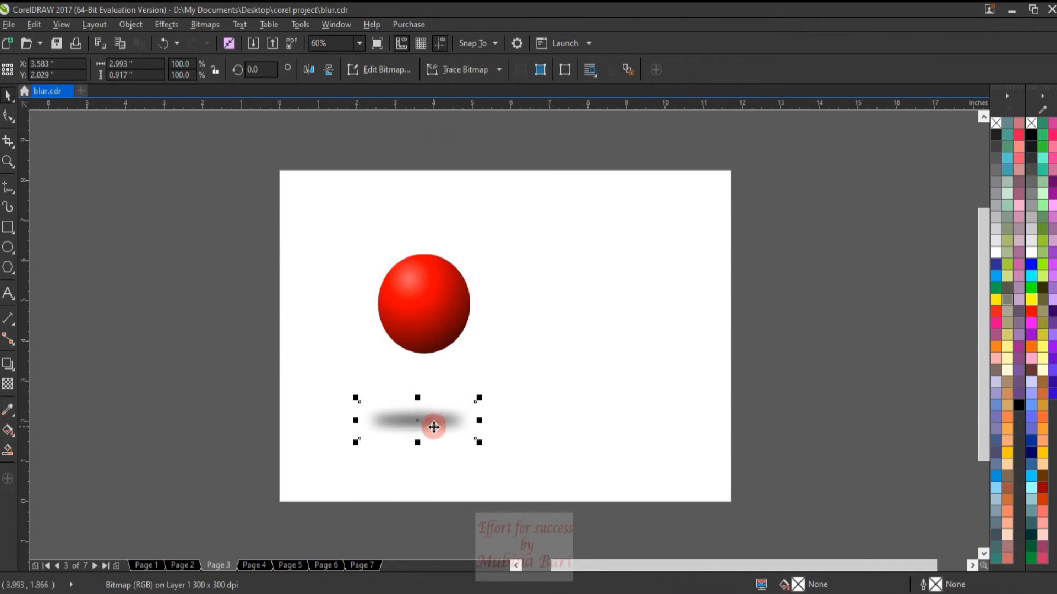
click(317, 380)
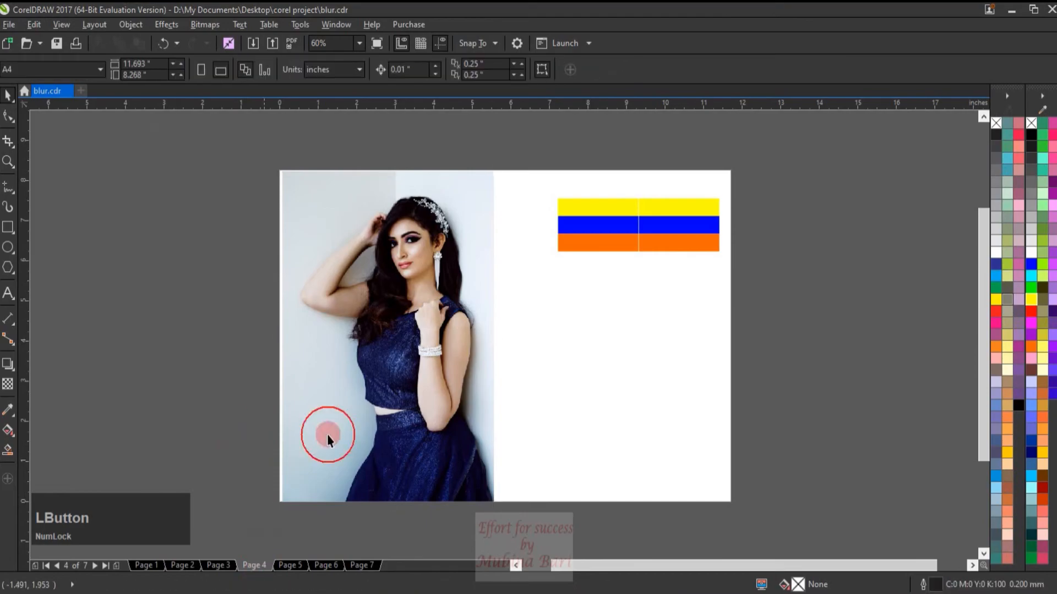
- Open the Jaggy Despeckle effect for the woman's photo on Page 4 and magnify its before-and-after preview on the face
click(417, 413)
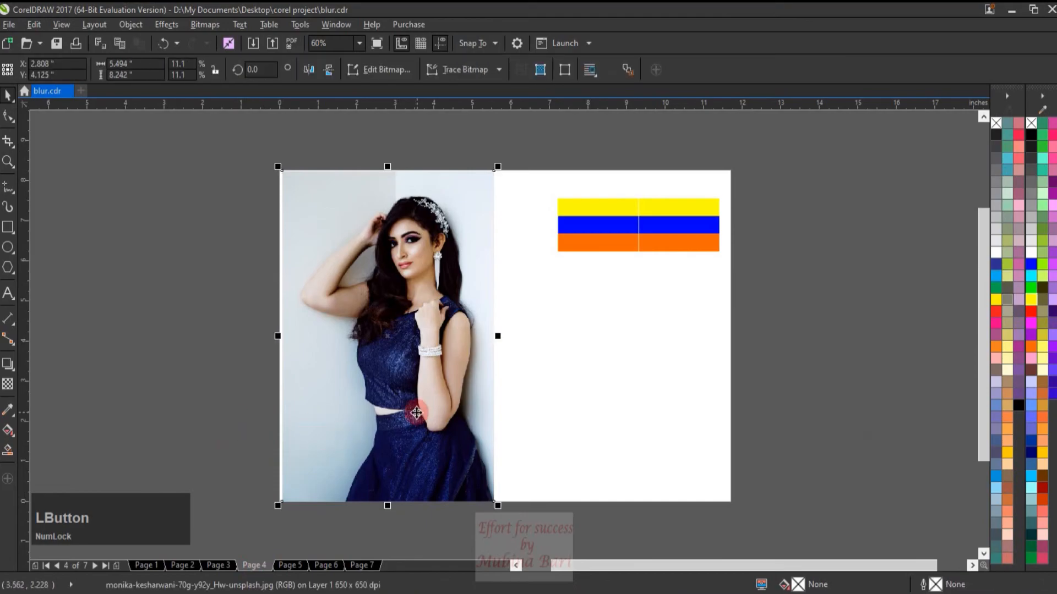
click(205, 26)
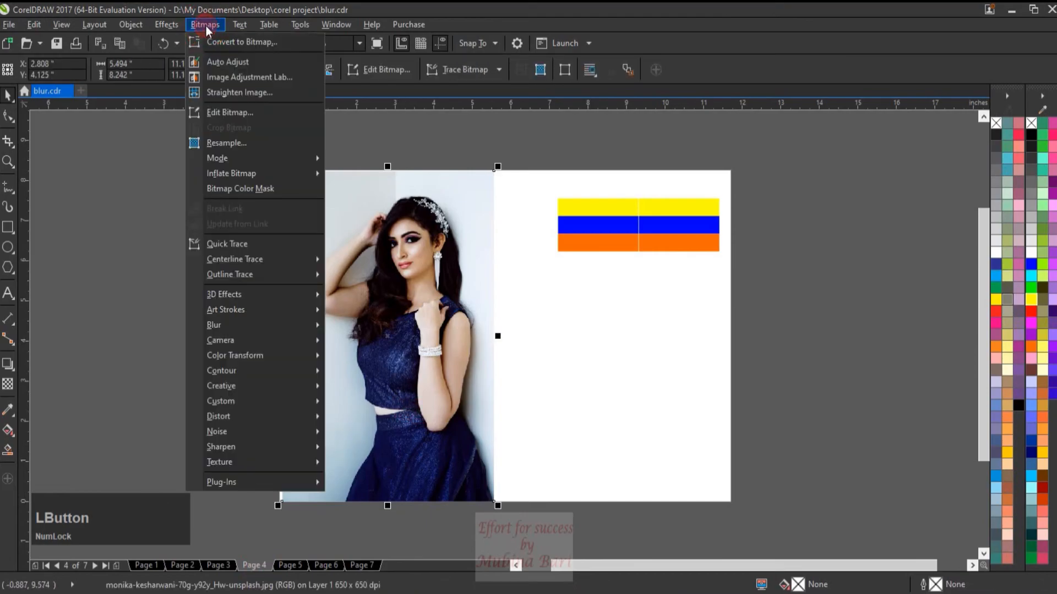
mouse_move(226, 325)
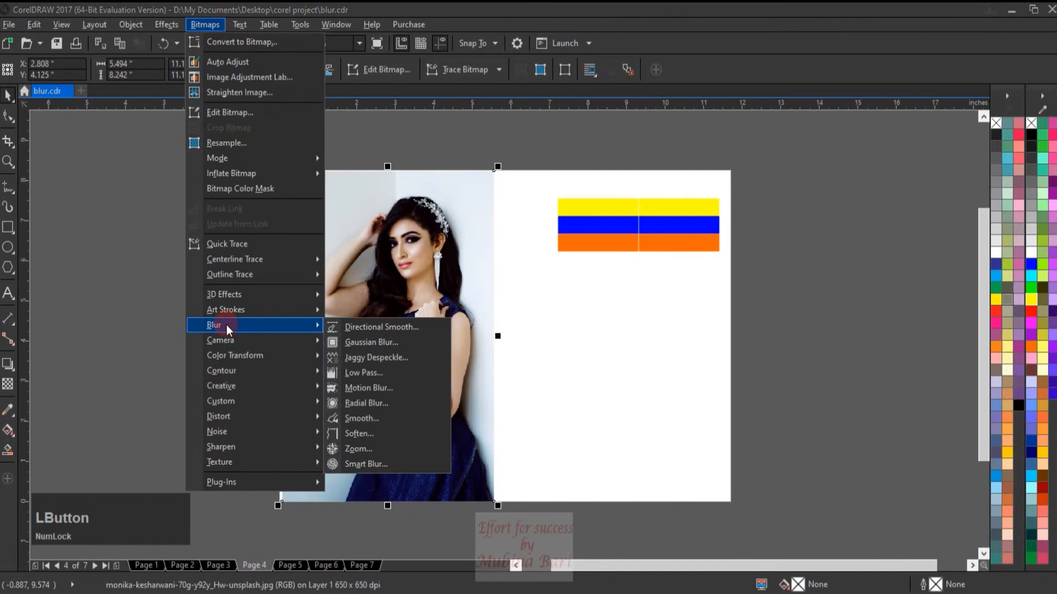
click(395, 357)
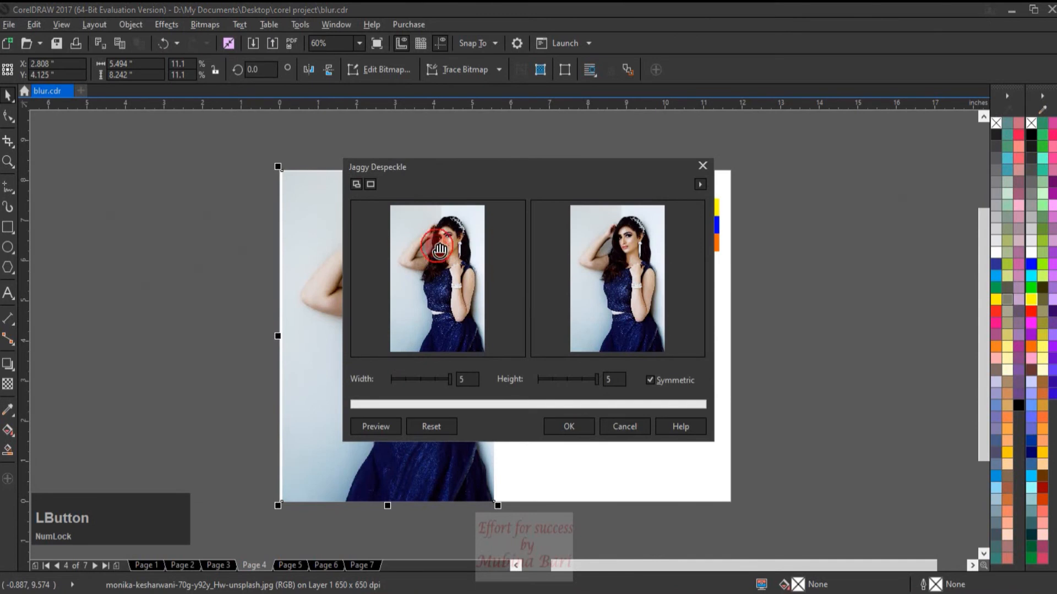
click(439, 250)
click(445, 258)
click(447, 262)
mouse_move(463, 314)
mouse_down()
mouse_move(464, 283)
mouse_move(462, 299)
mouse_up()
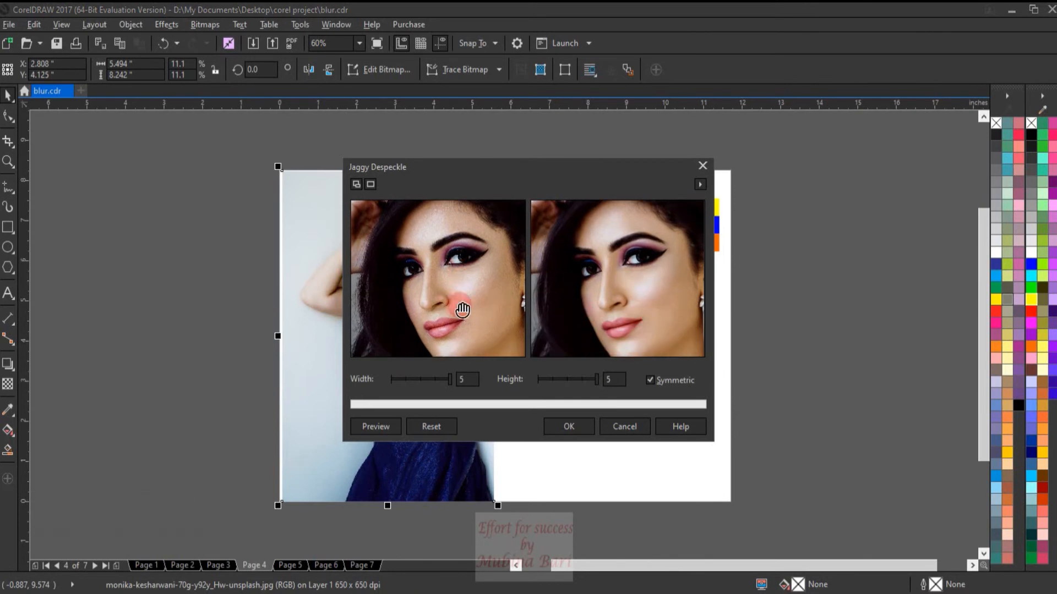
- Move the Jaggy Despeckle dialog clear of the photo and compare the facial skin before and after the effect
drag(457, 167, 588, 157)
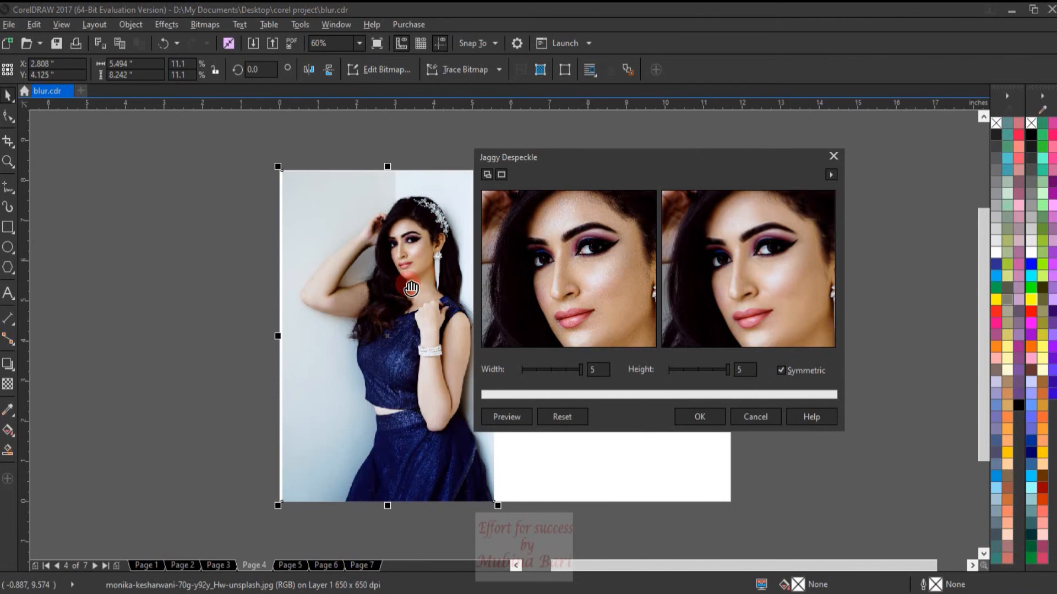
scroll(553, 297, down, 2)
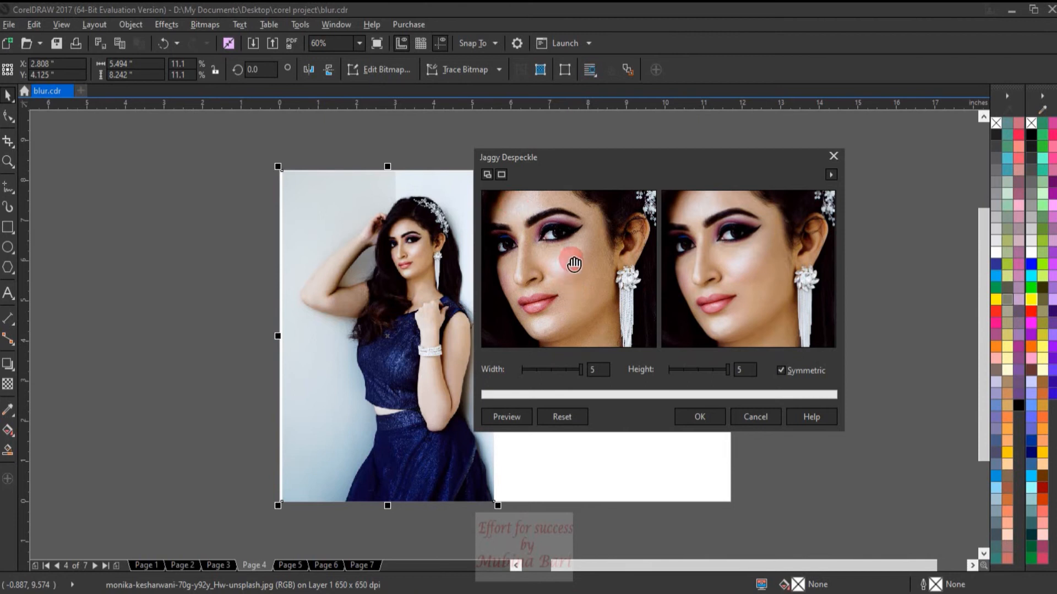
scroll(573, 268, up, 1)
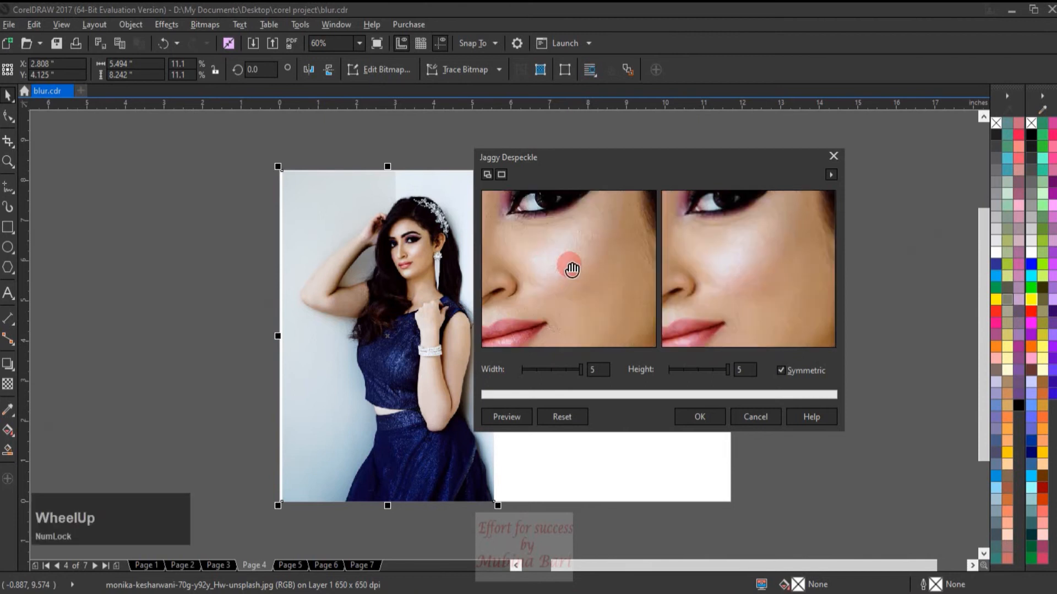
scroll(573, 268, down, 1)
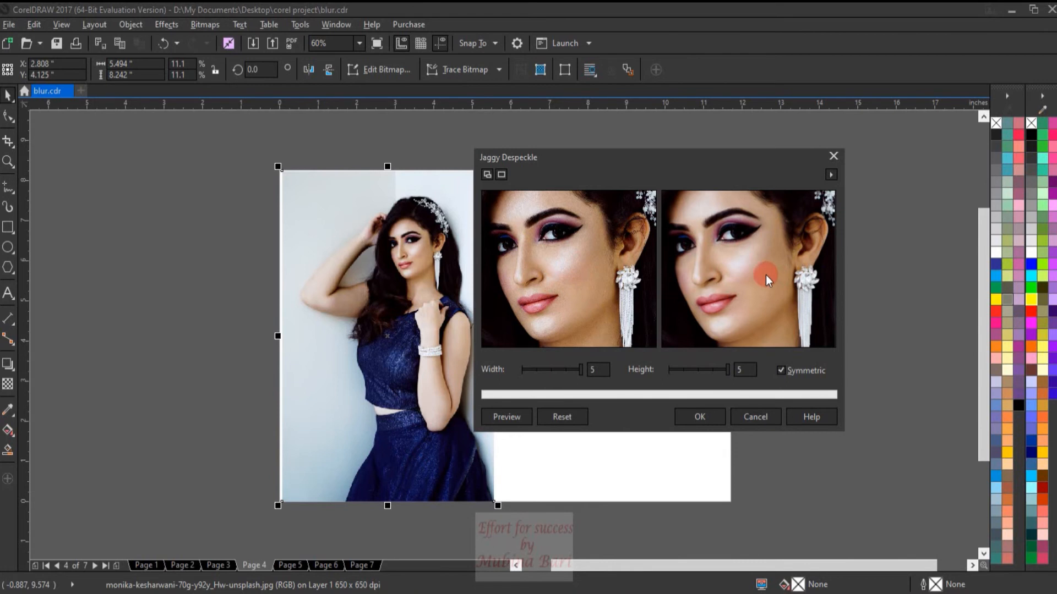
- Try a symmetric Jaggy Despeckle width and height of 3 on the photo
click(674, 369)
click(807, 377)
click(547, 368)
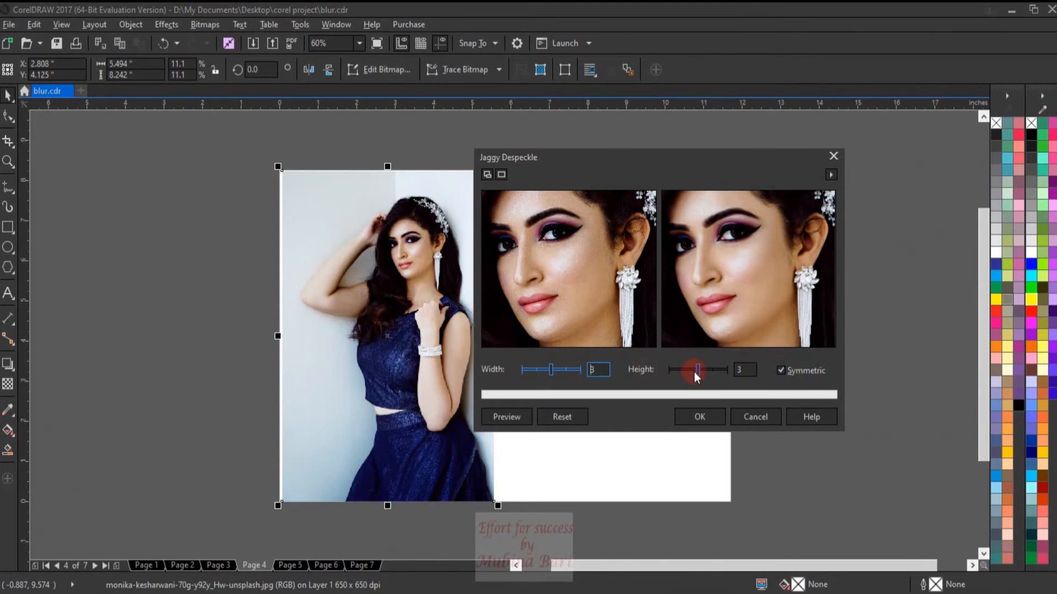
- Turn off the Symmetric option and set the despeckle width to 5 and the height to 2
click(780, 370)
click(594, 369)
click(577, 369)
click(683, 367)
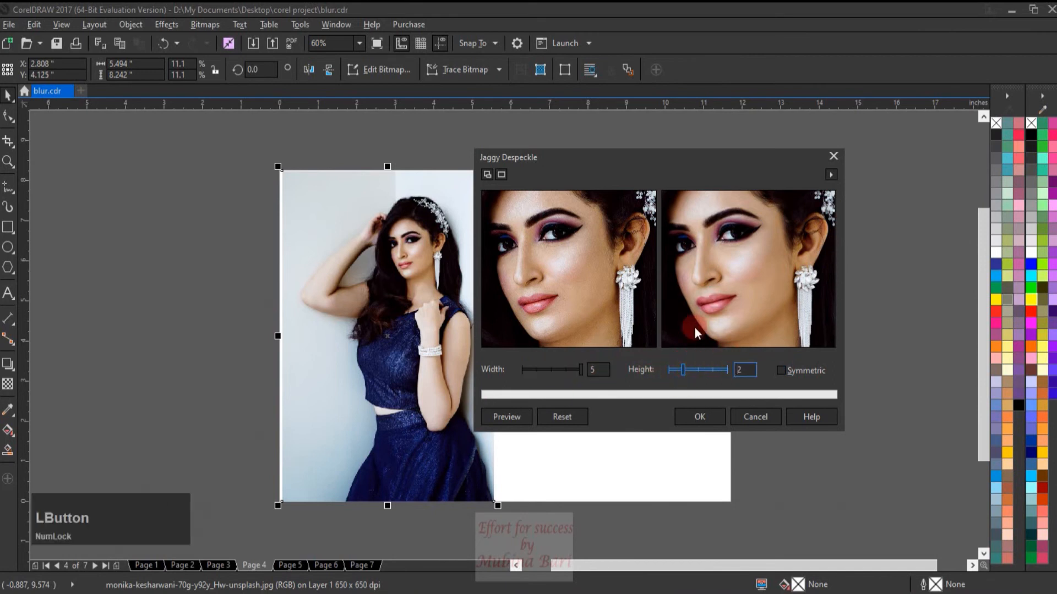
- Try the Symmetric option with a despeckle width and height of 5, and cancel the Jaggy Despeckle effect
click(776, 372)
click(779, 368)
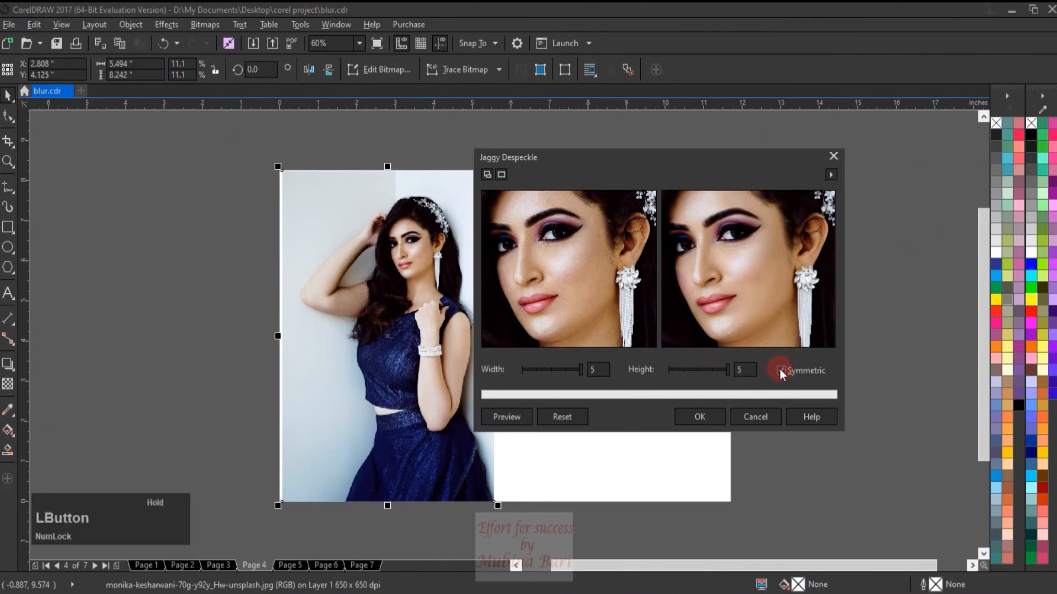
click(722, 374)
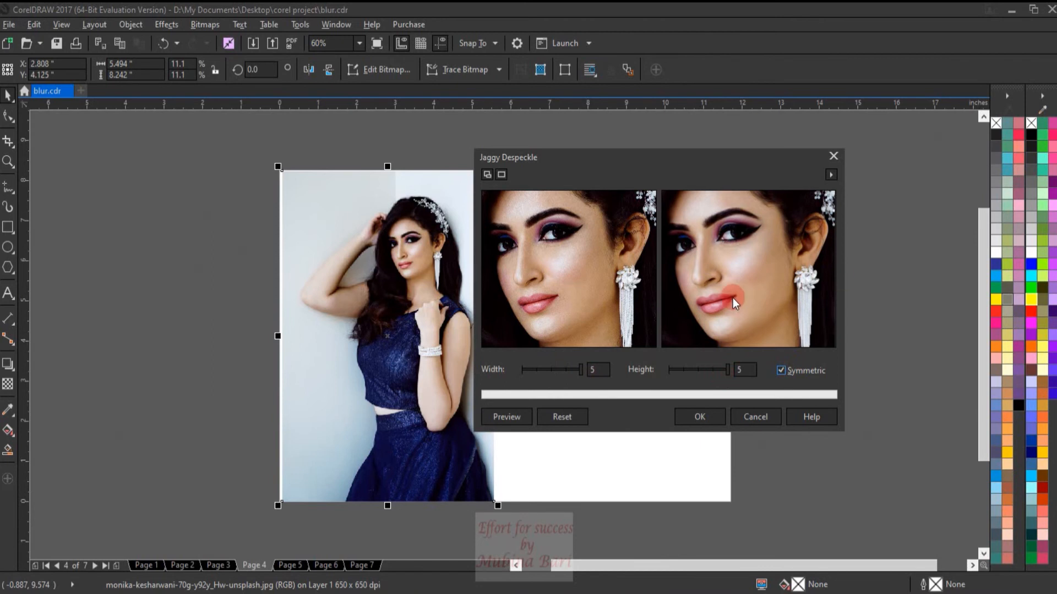
click(703, 423)
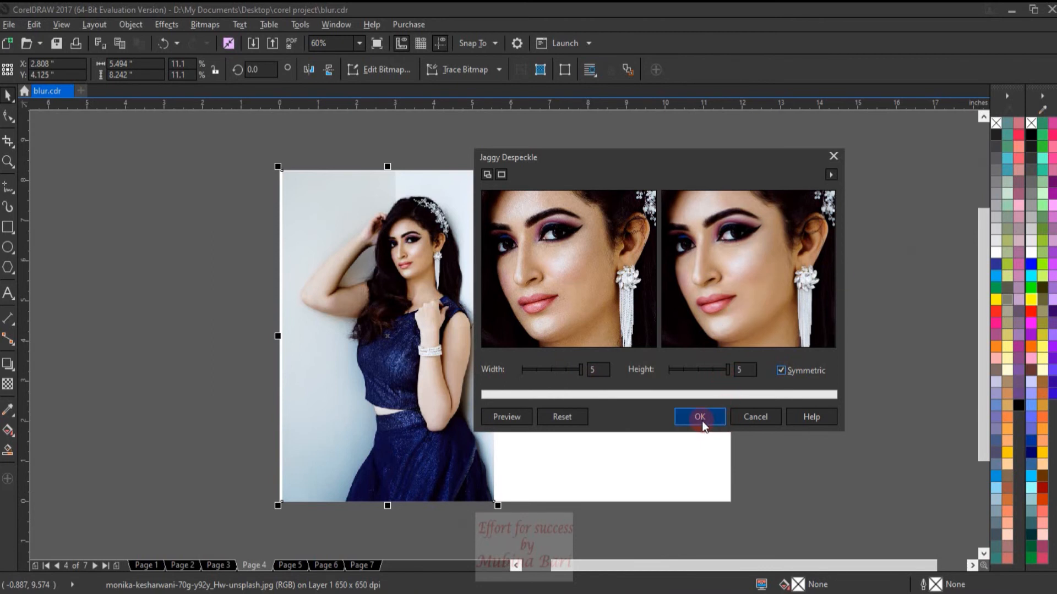
click(743, 417)
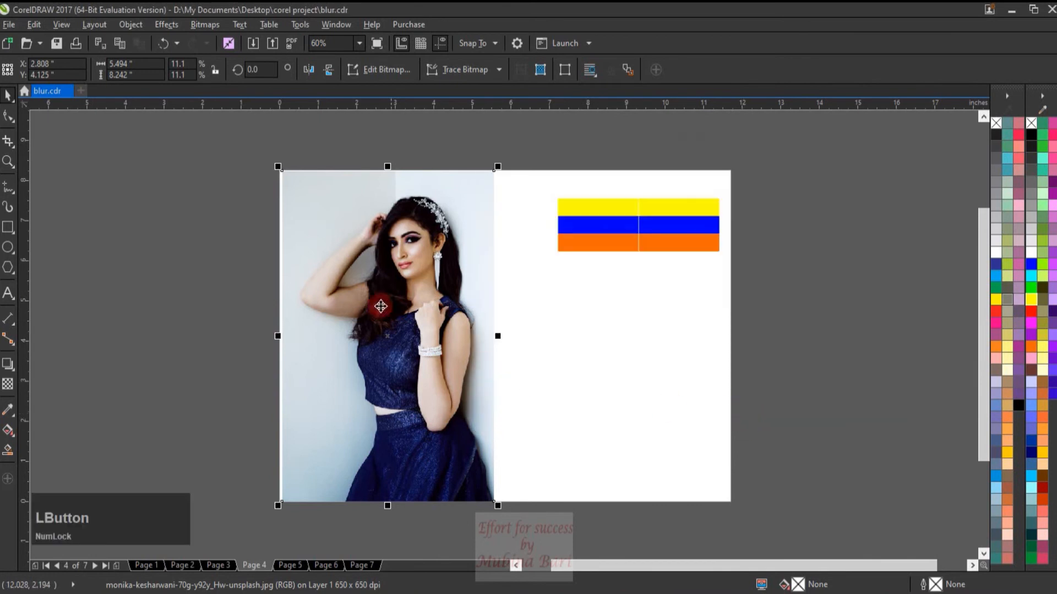
- Open the Low Pass blur for the woman's photo, compare its magnified before-and-after preview on the face, and close it without applying
click(212, 23)
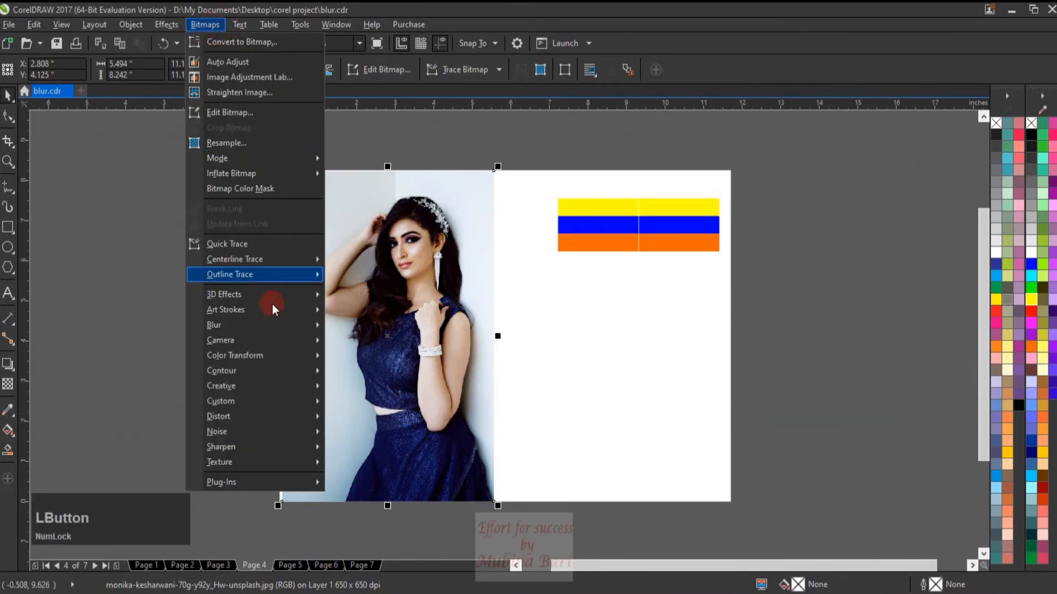
mouse_move(268, 331)
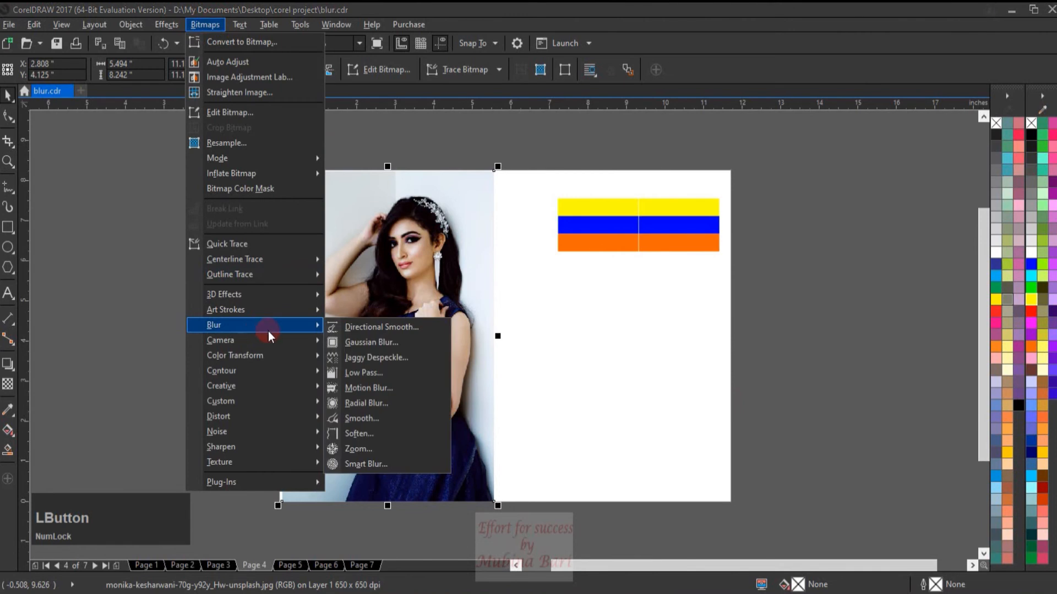
click(373, 375)
click(422, 261)
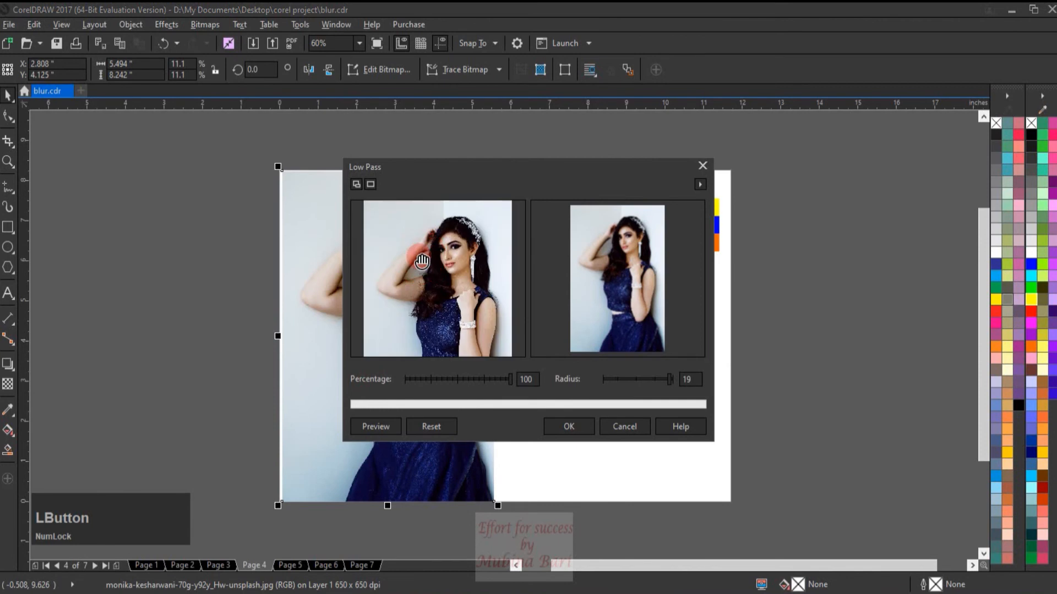
click(436, 261)
drag(467, 265, 448, 287)
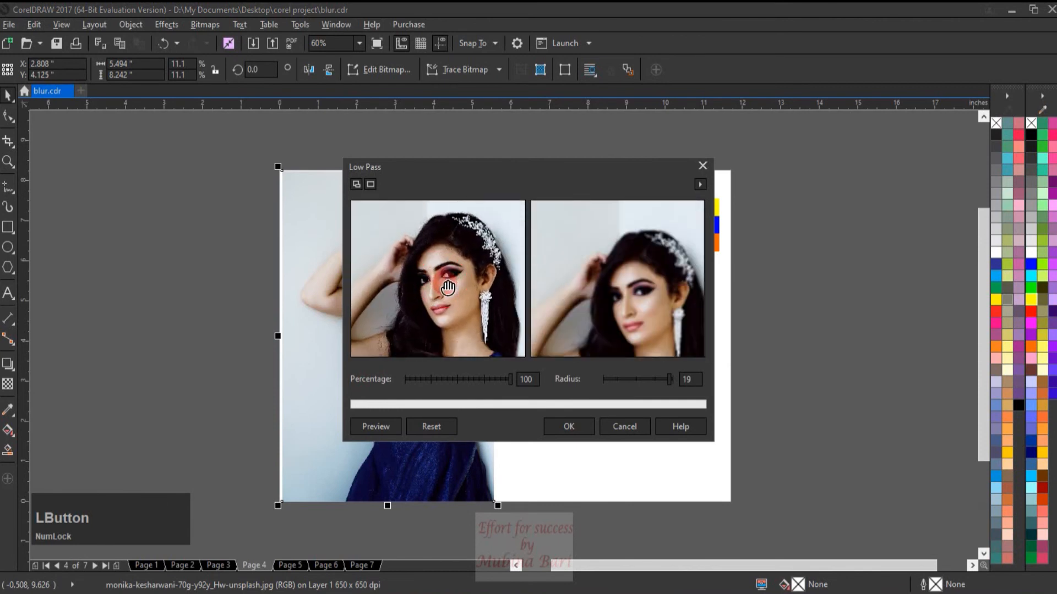
click(448, 287)
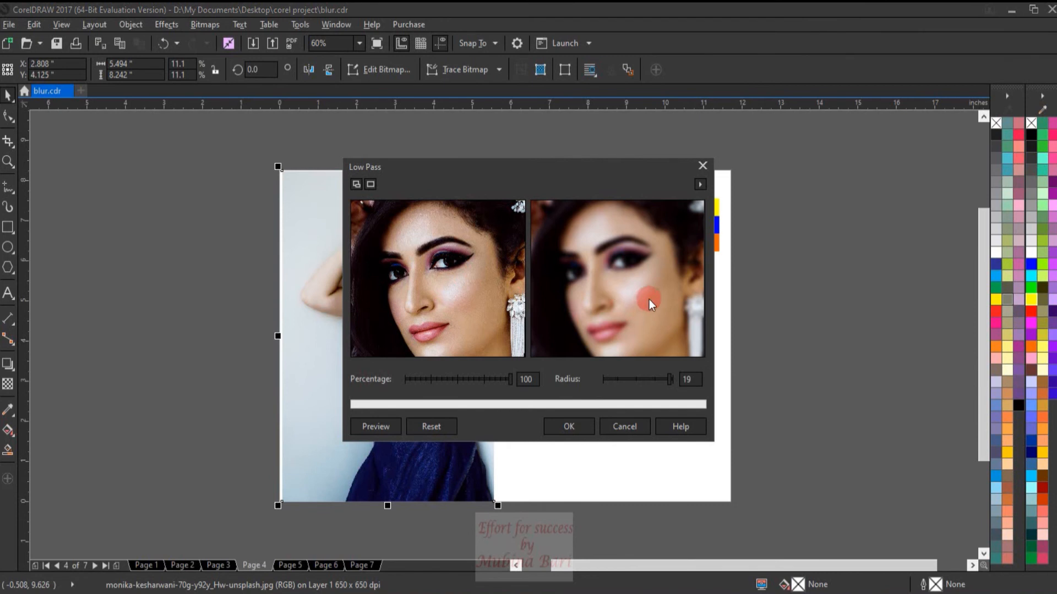
click(704, 166)
- Convert the right-hand striped group on Page 4 to a 300 dpi RGB bitmap with anti-aliasing and a transparent background
click(596, 209)
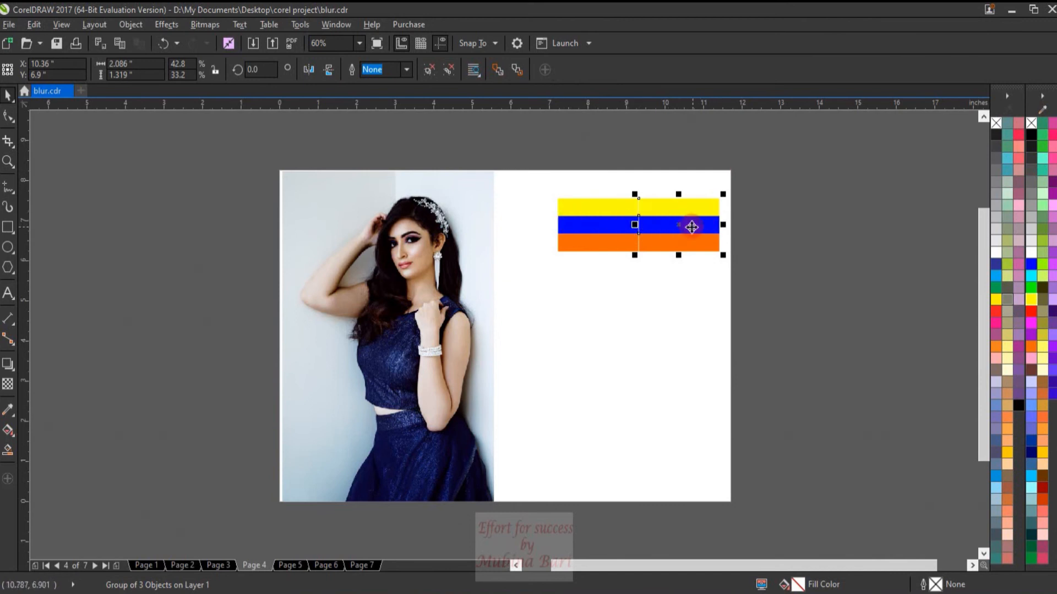
click(205, 24)
click(240, 44)
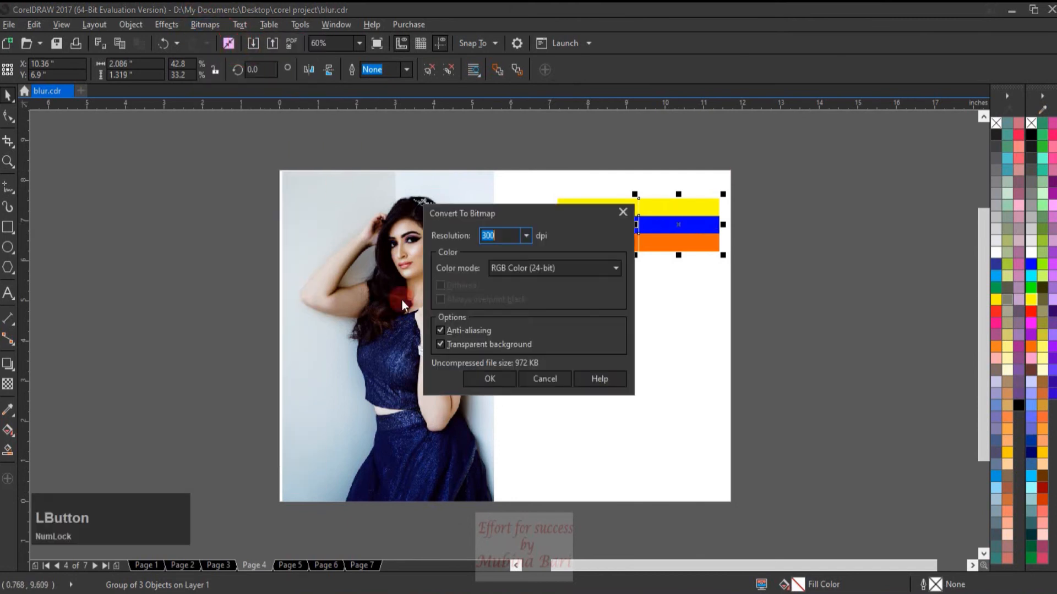
click(489, 378)
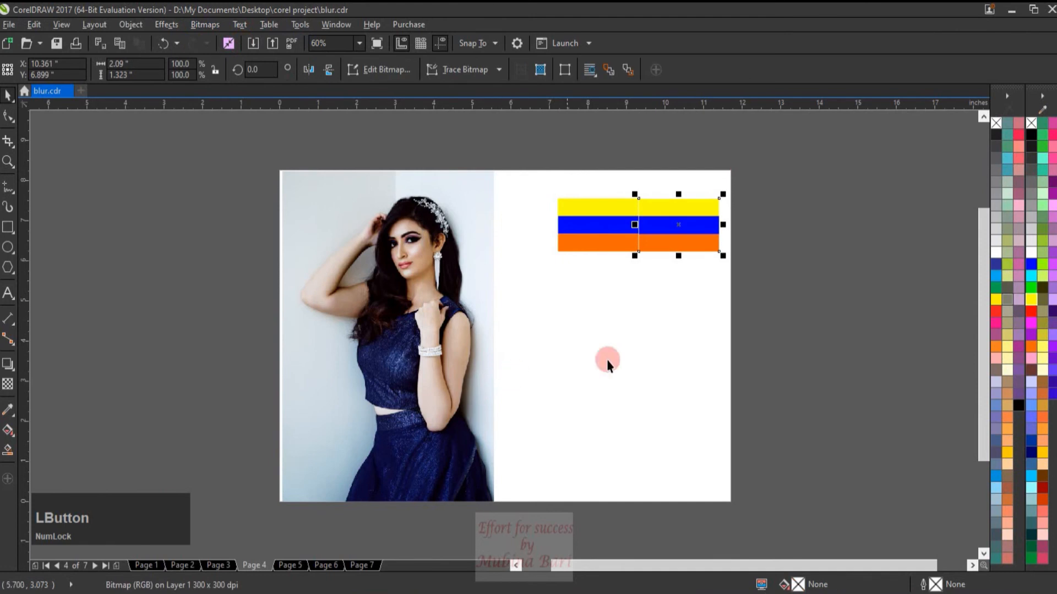
- Open the Low Pass blur for the striped bitmap and magnify its preview on the yellow and blue boundary
click(208, 24)
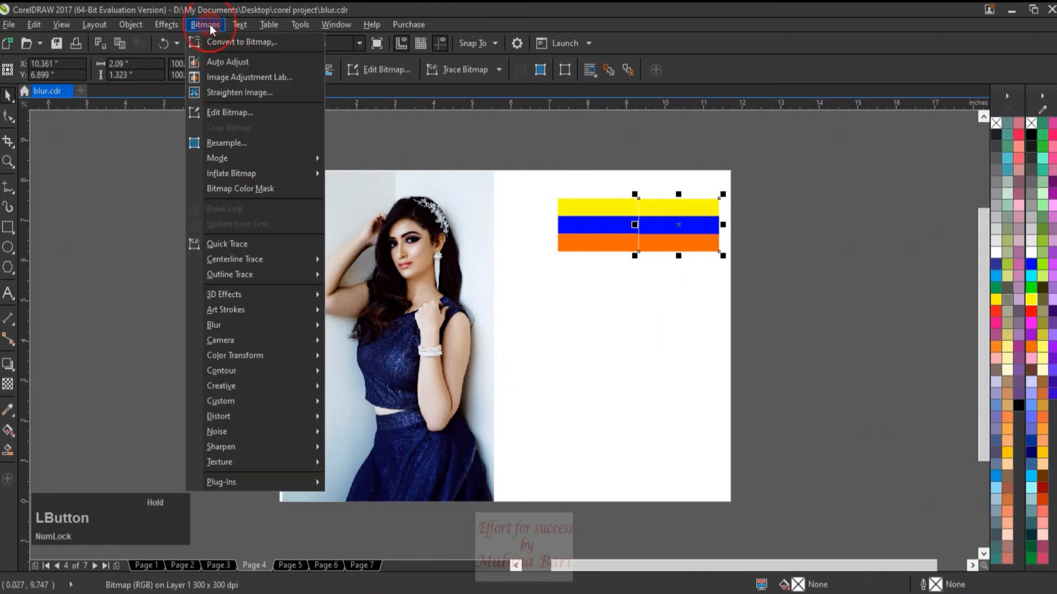
mouse_move(260, 331)
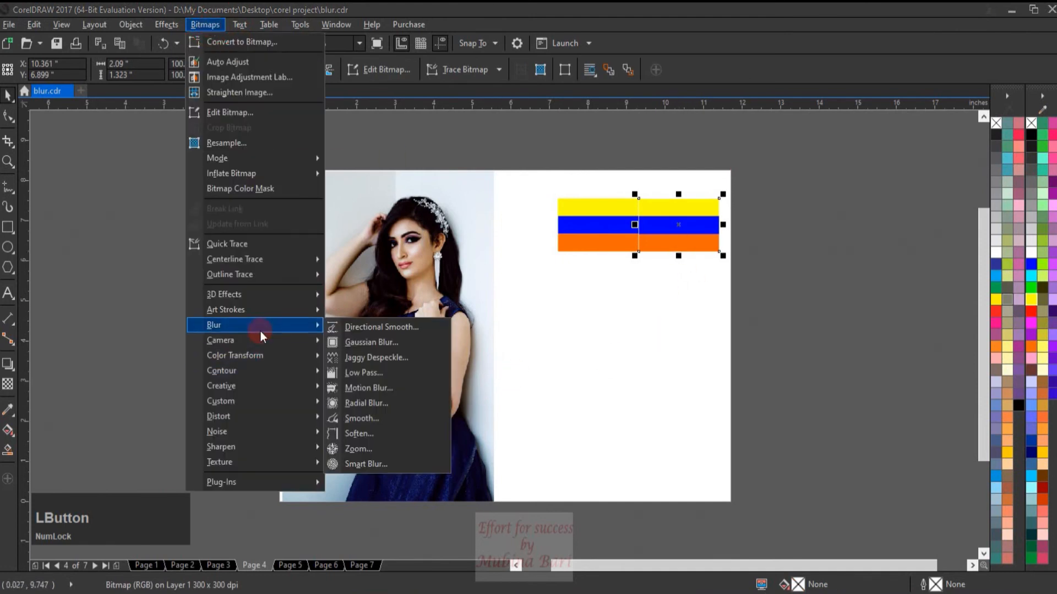
click(377, 377)
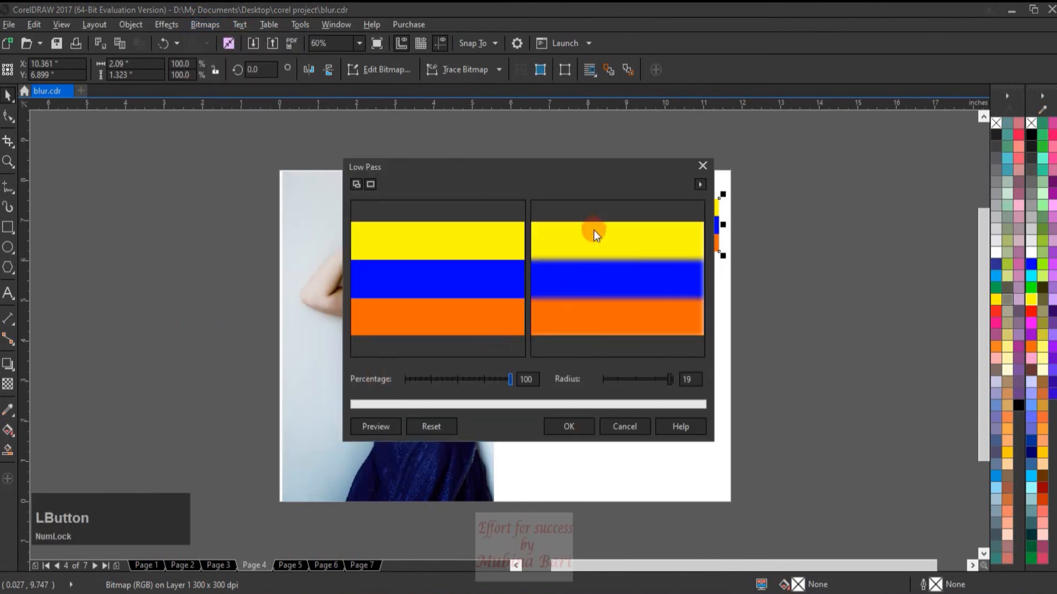
click(467, 254)
click(468, 255)
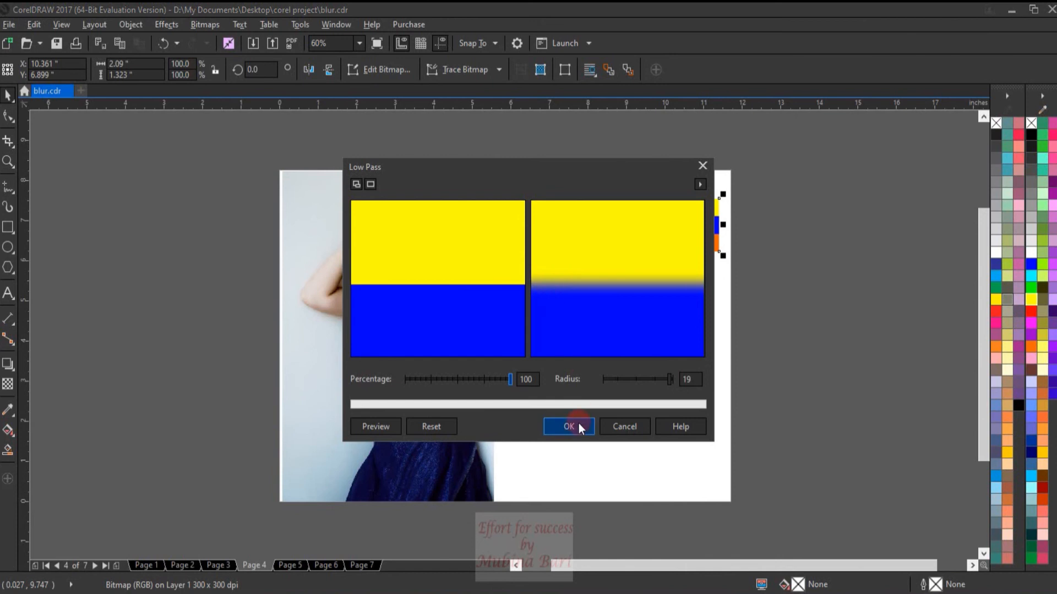
- Try lower Low Pass values on the striped bitmap, then apply the effect with a percentage of 98 and a radius of 20
click(517, 381)
click(479, 381)
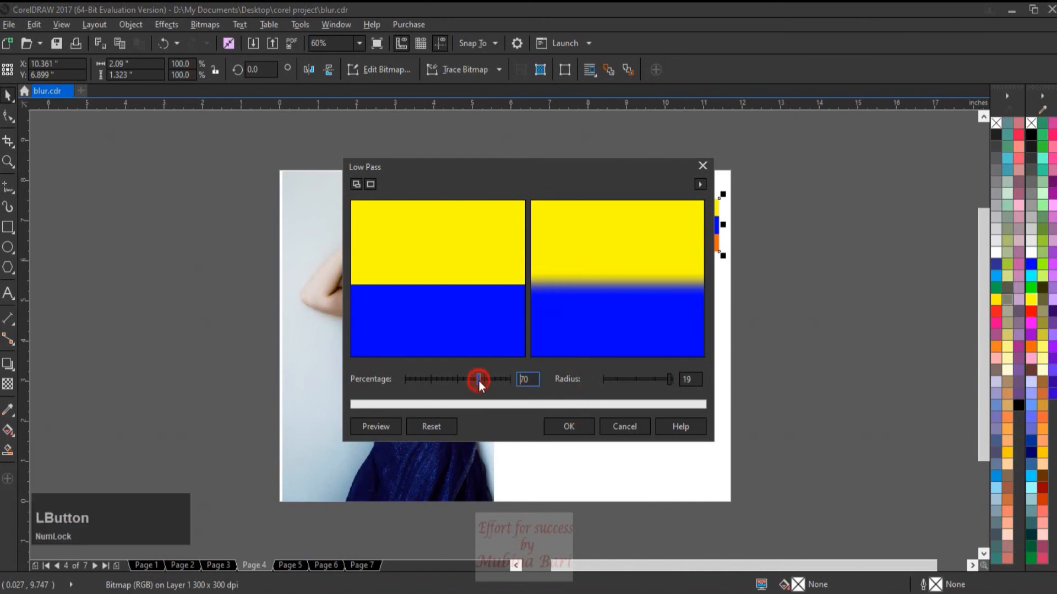
click(509, 379)
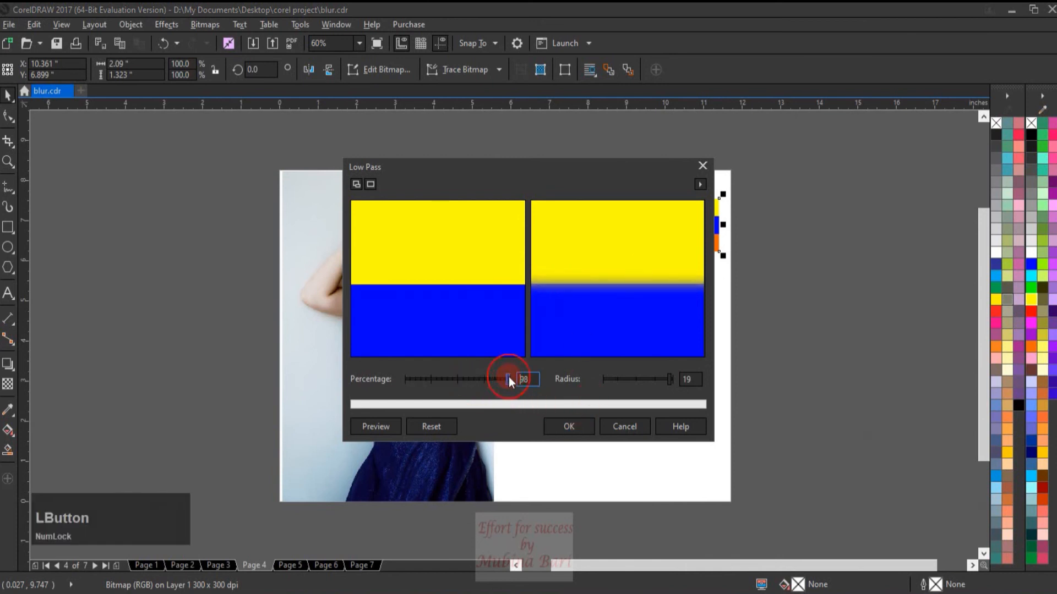
click(641, 379)
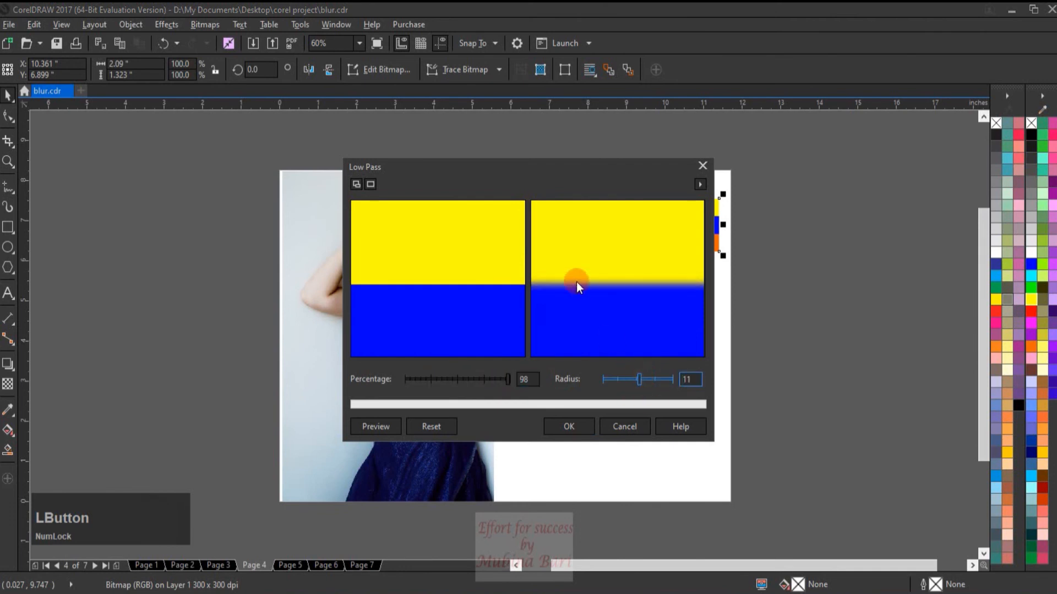
click(668, 378)
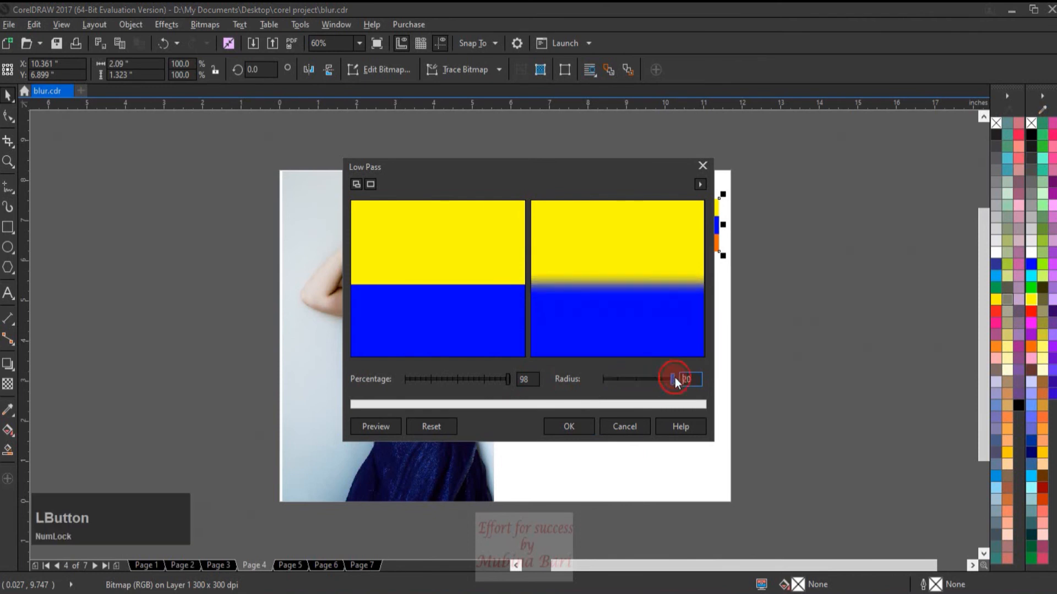
click(579, 433)
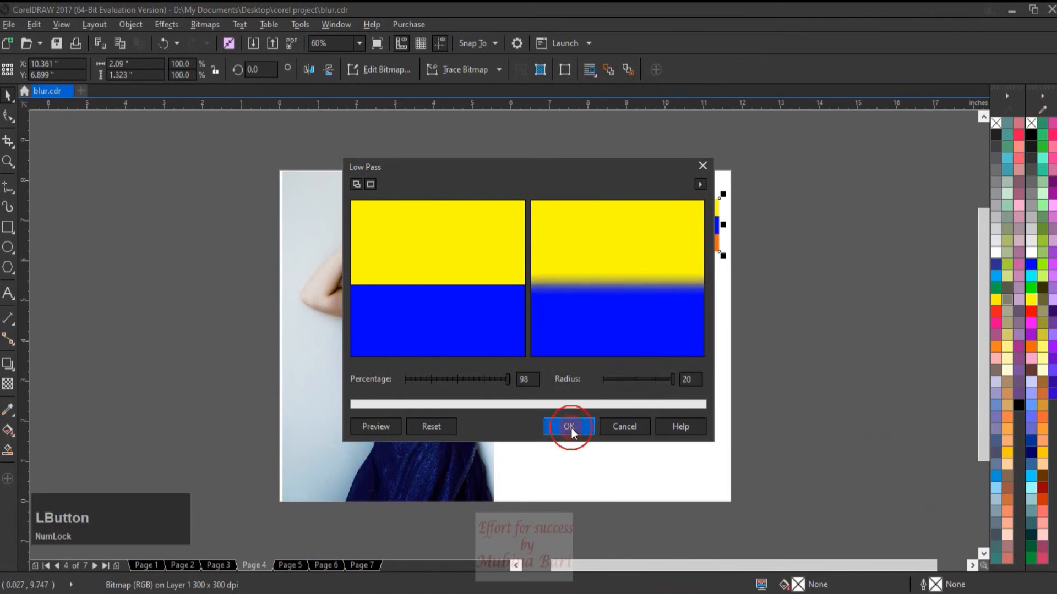
- Compare the stripe edges of the blurred bitmap with the sharp original up close, and return to the full page
click(7, 161)
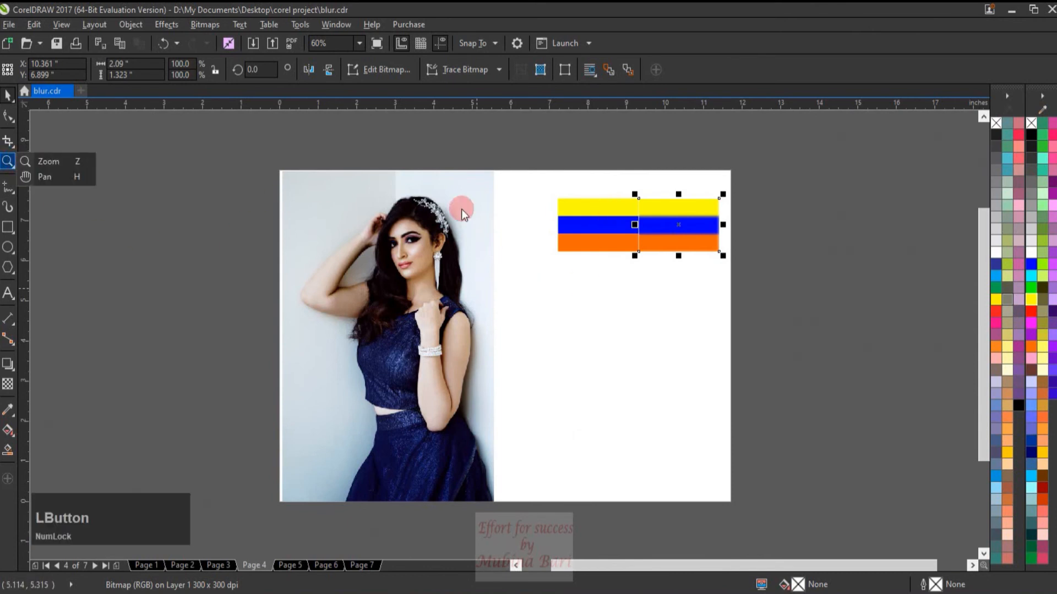
click(49, 162)
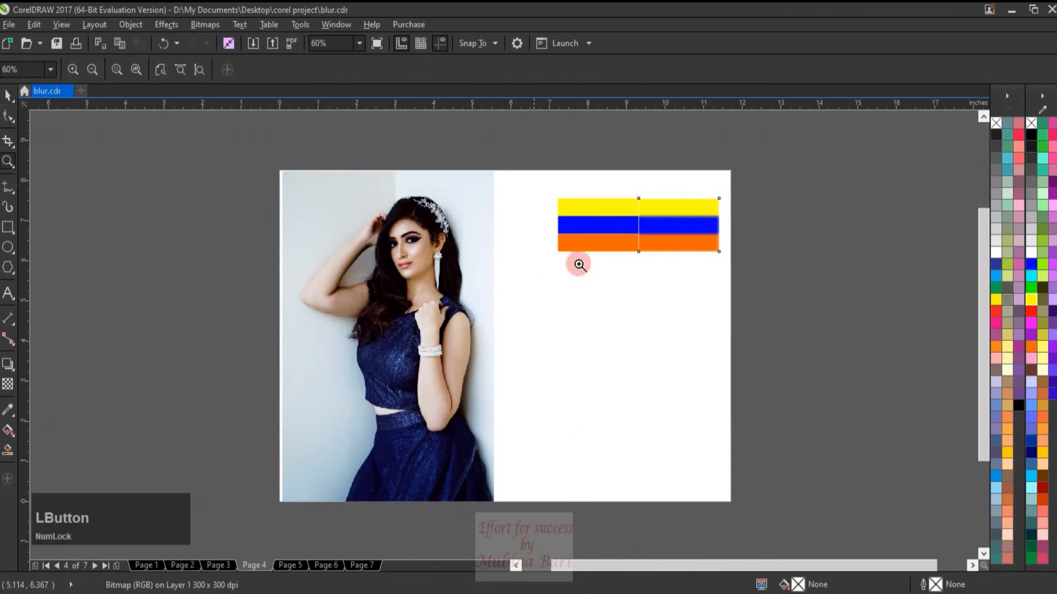
drag(628, 212, 654, 239)
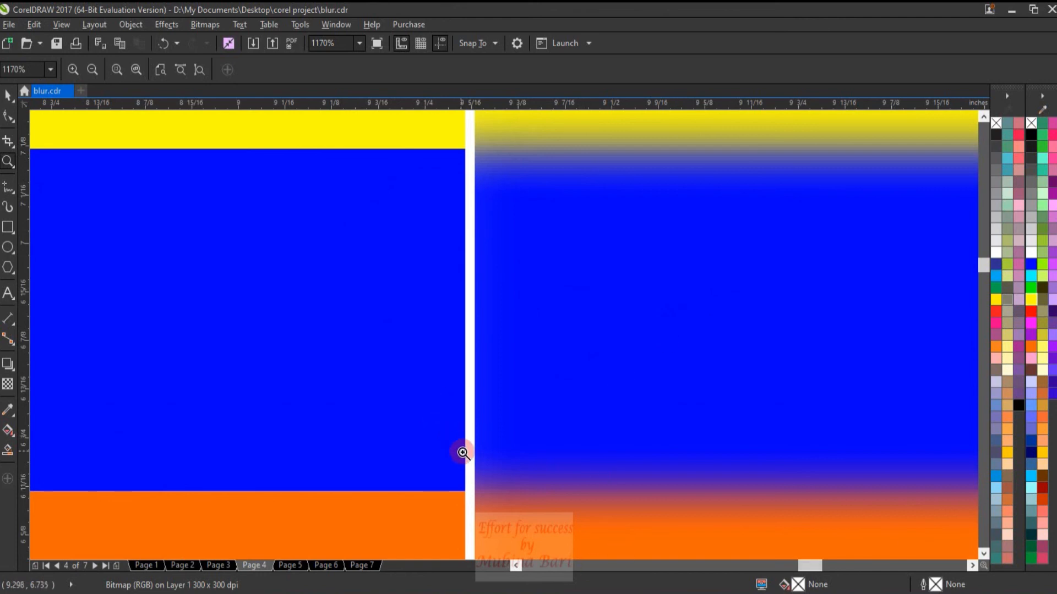
drag(417, 425, 553, 540)
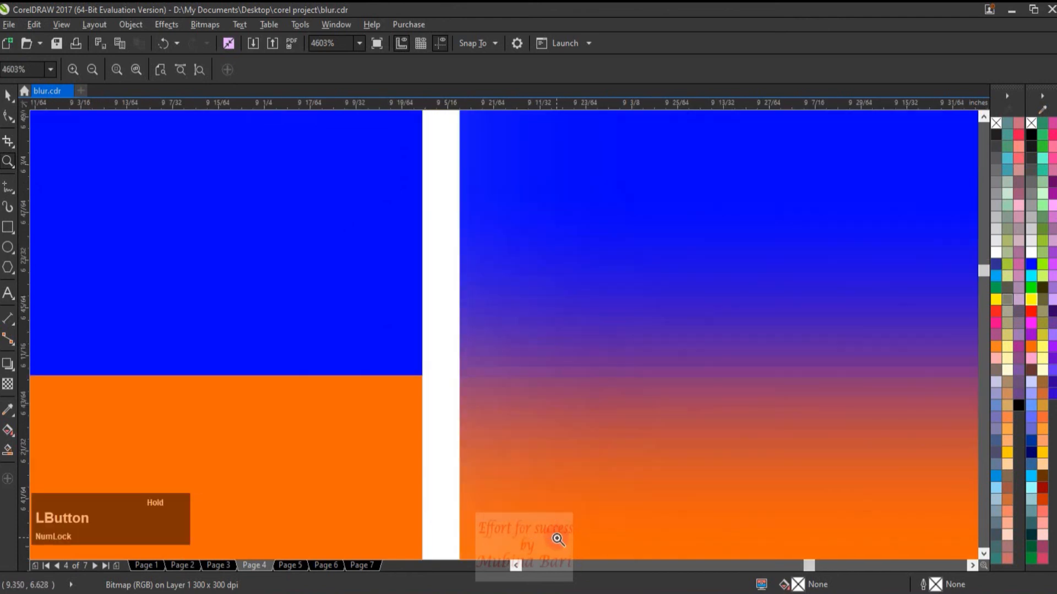
drag(420, 311, 583, 493)
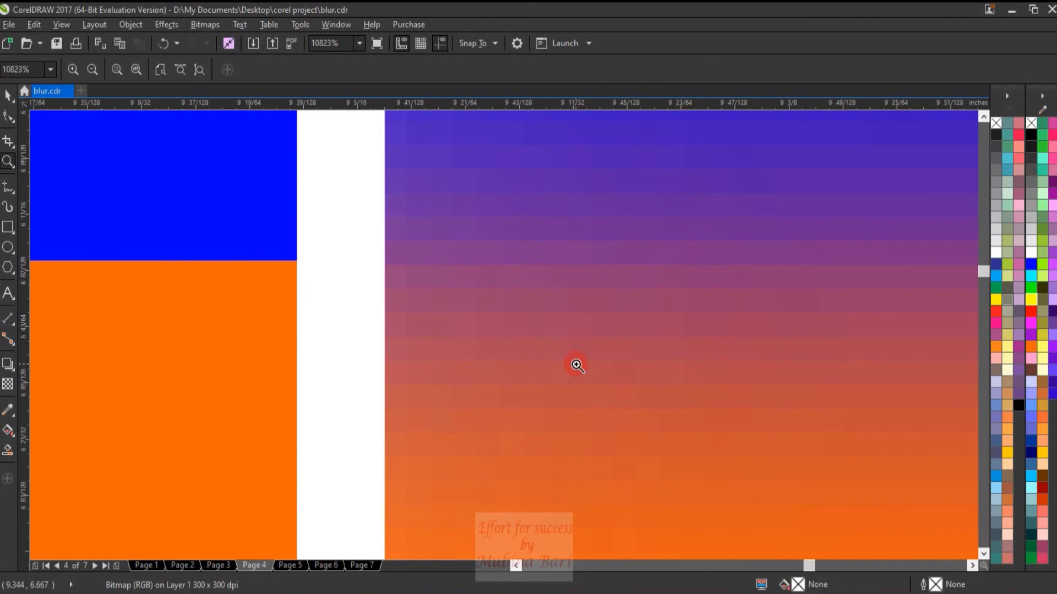
click(160, 71)
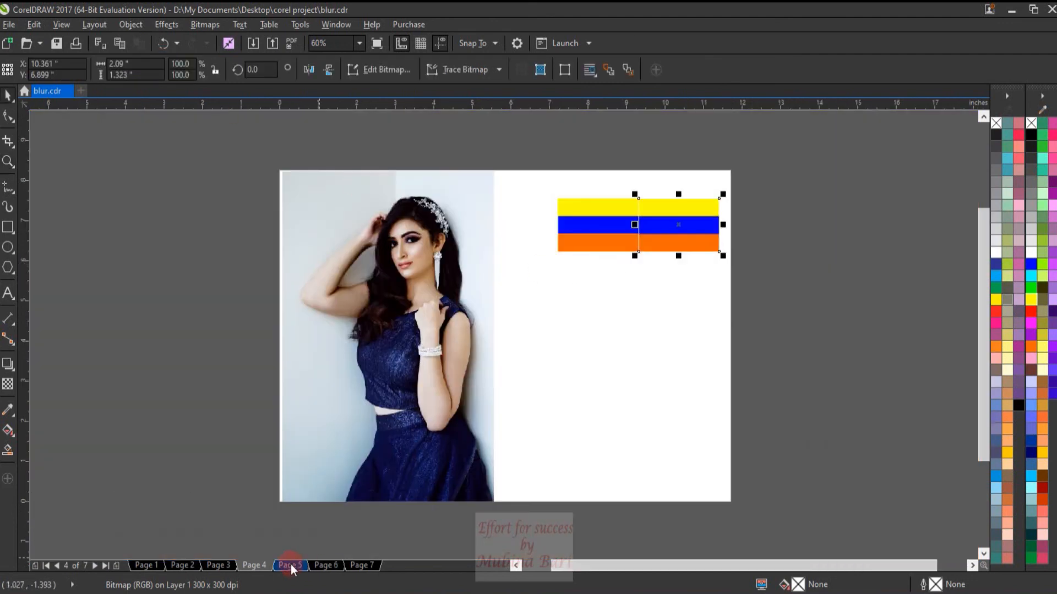
- Open the Motion Blur effect for the motorcycle photo on Page 5 and frame the rider and motorcycle in its preview
click(291, 566)
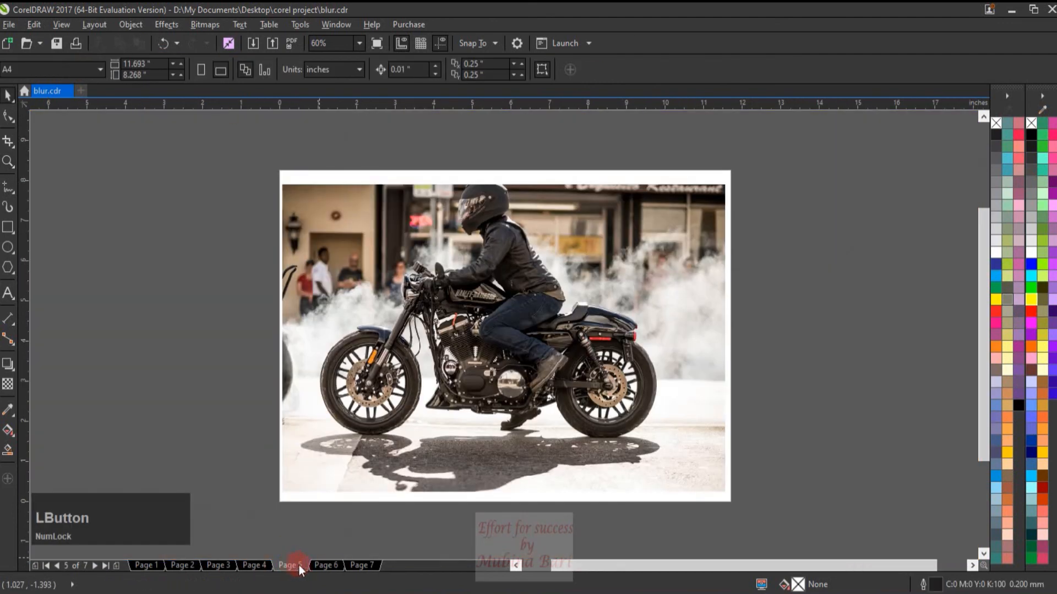
click(464, 365)
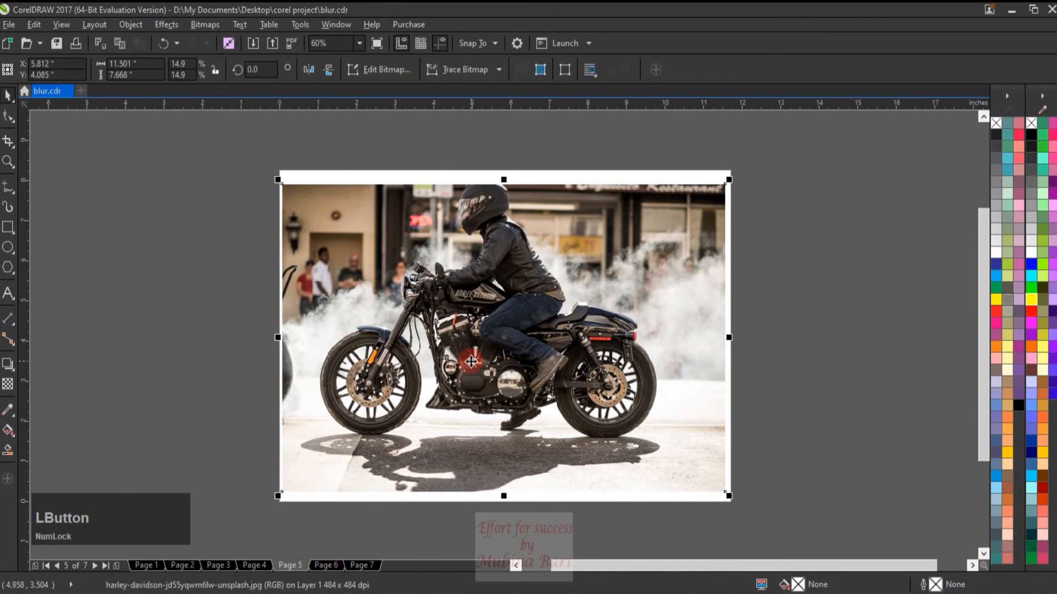
click(204, 28)
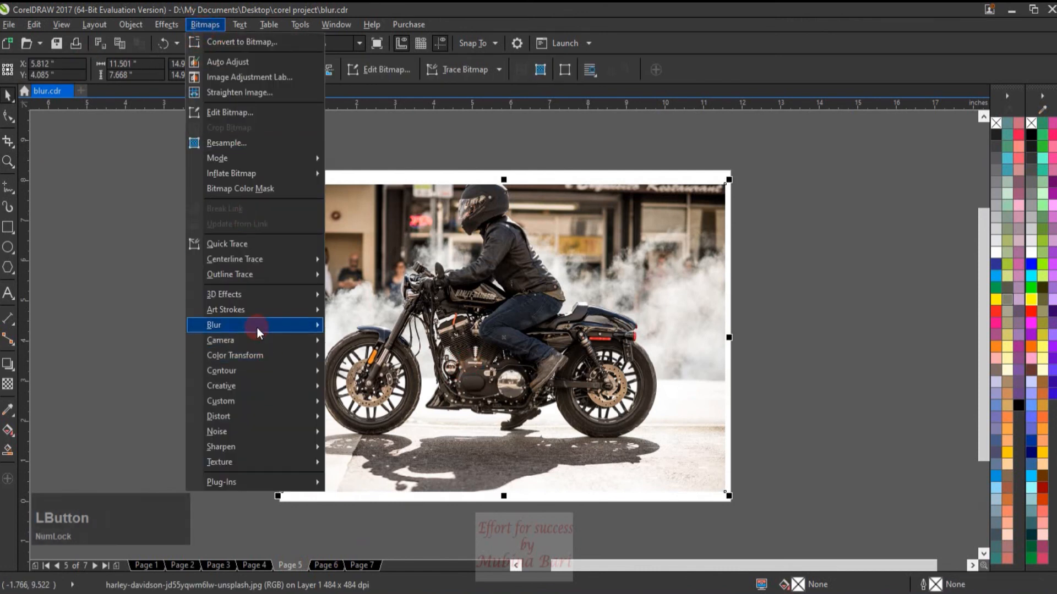
mouse_move(257, 328)
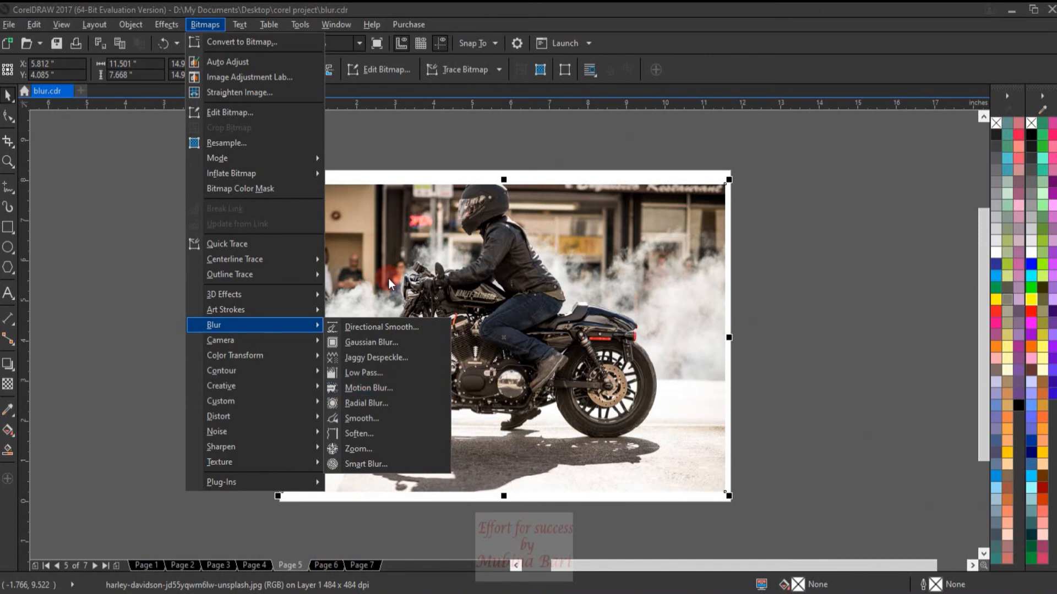
click(388, 392)
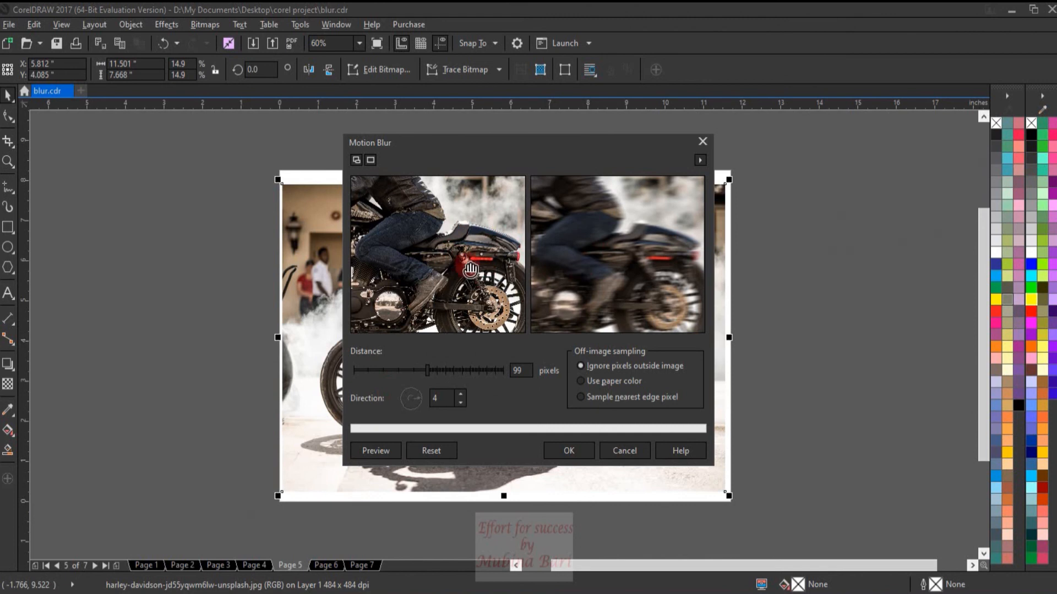
scroll(470, 267, up, 1)
scroll(469, 266, down, 2)
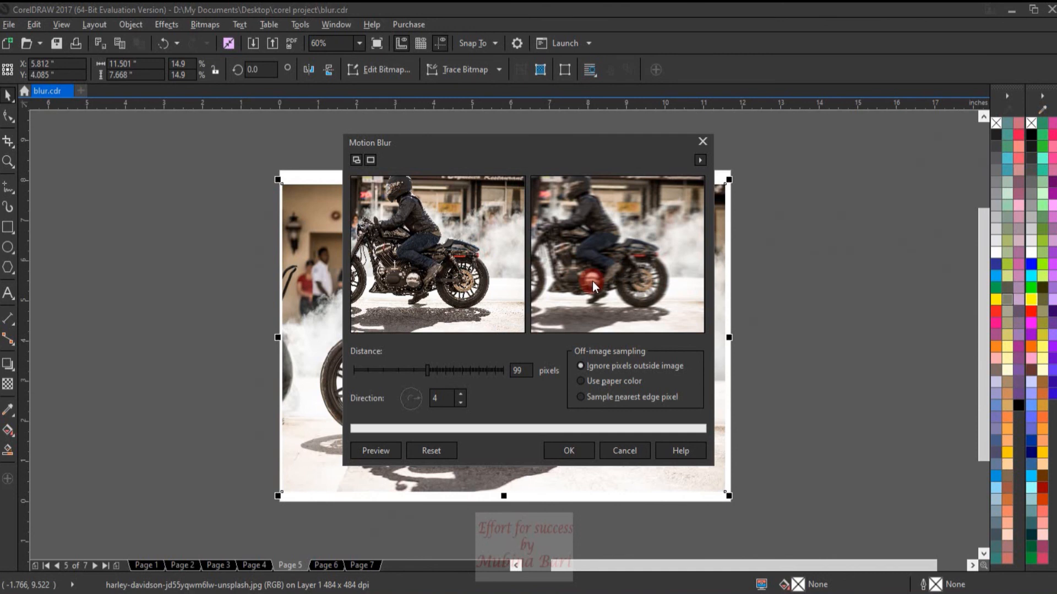
- Try Motion Blur distances of 62 and 625 pixels on the motorcycle photo, and return the distance to 99 pixels
click(400, 369)
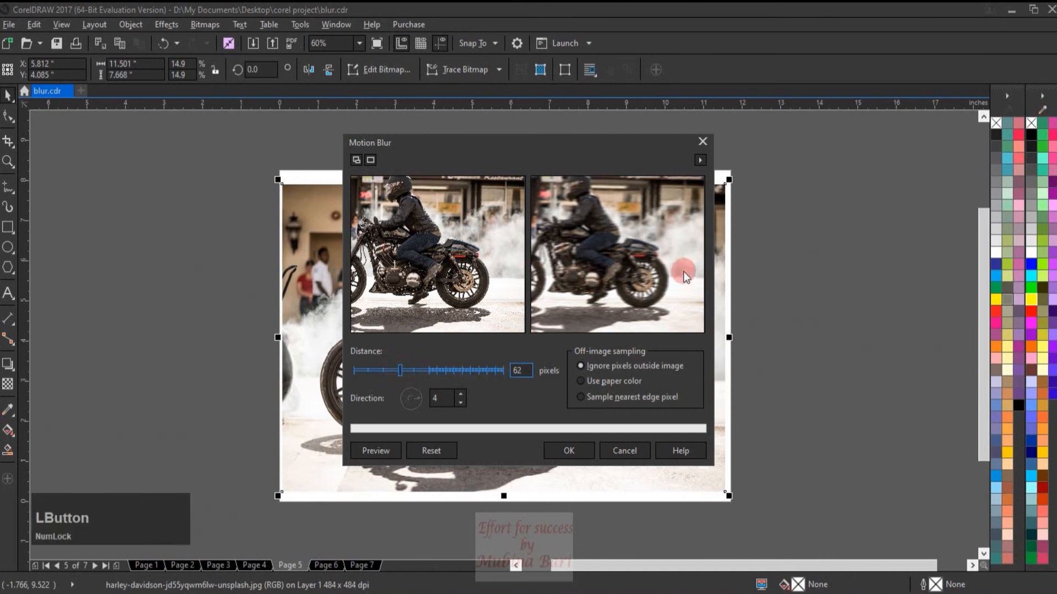
click(474, 372)
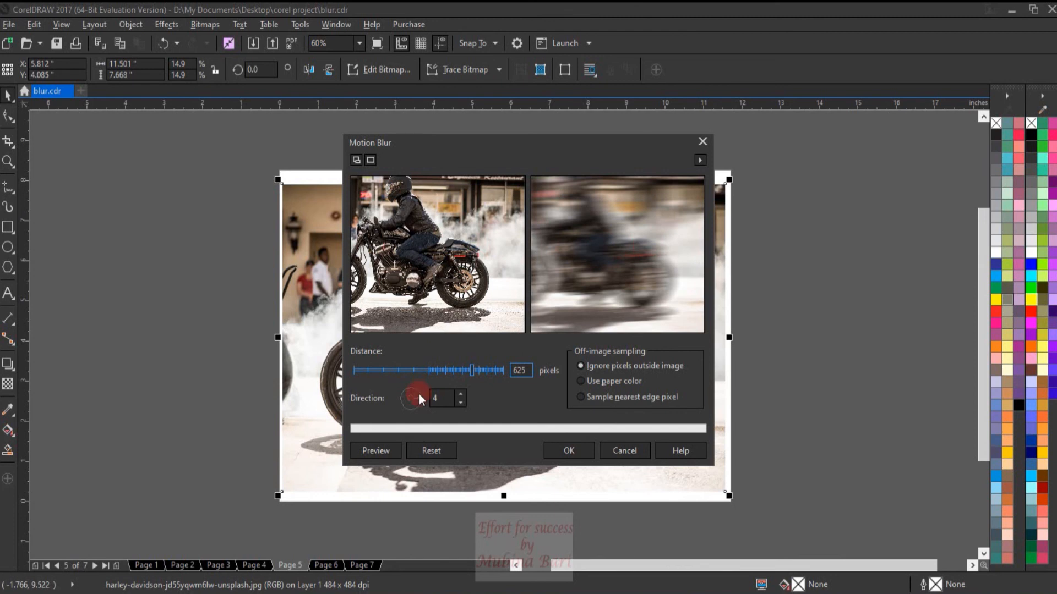
click(428, 377)
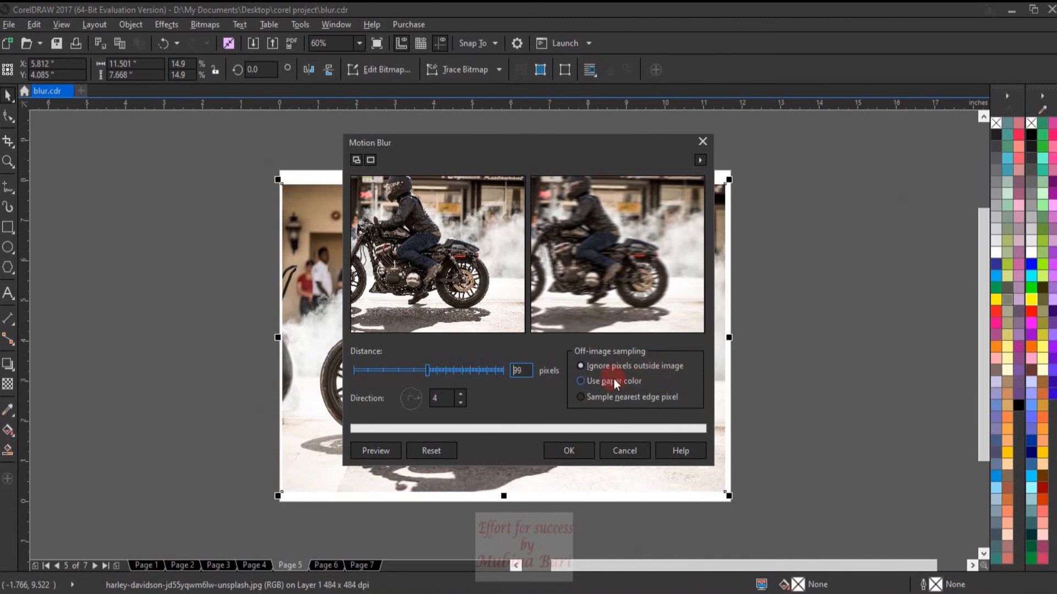
- Try the Use paper color and Sample nearest edge pixel off-image sampling options, and return to Ignore pixels outside image
click(582, 380)
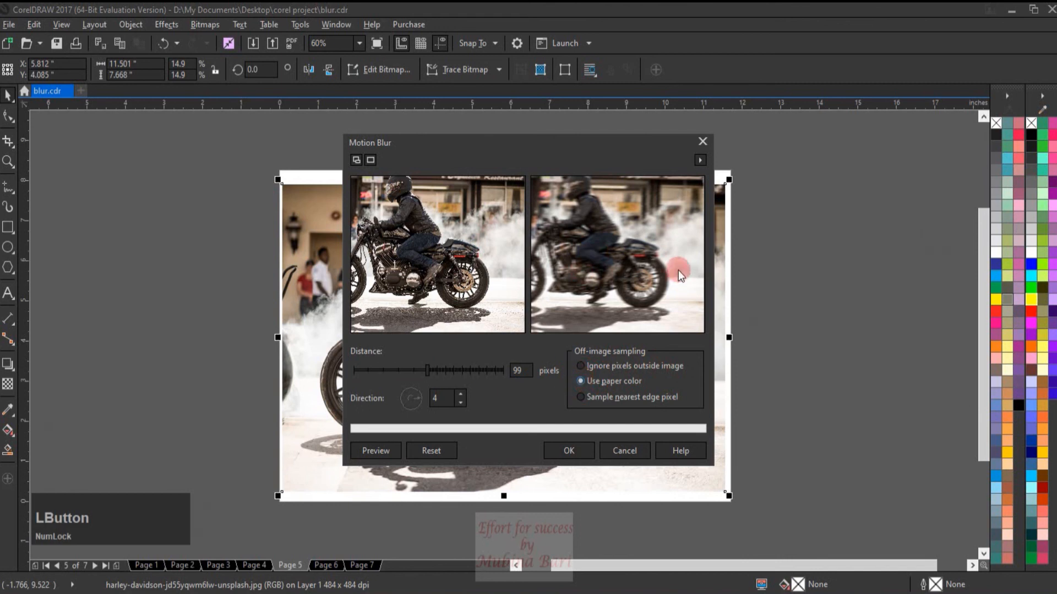
click(579, 398)
click(581, 366)
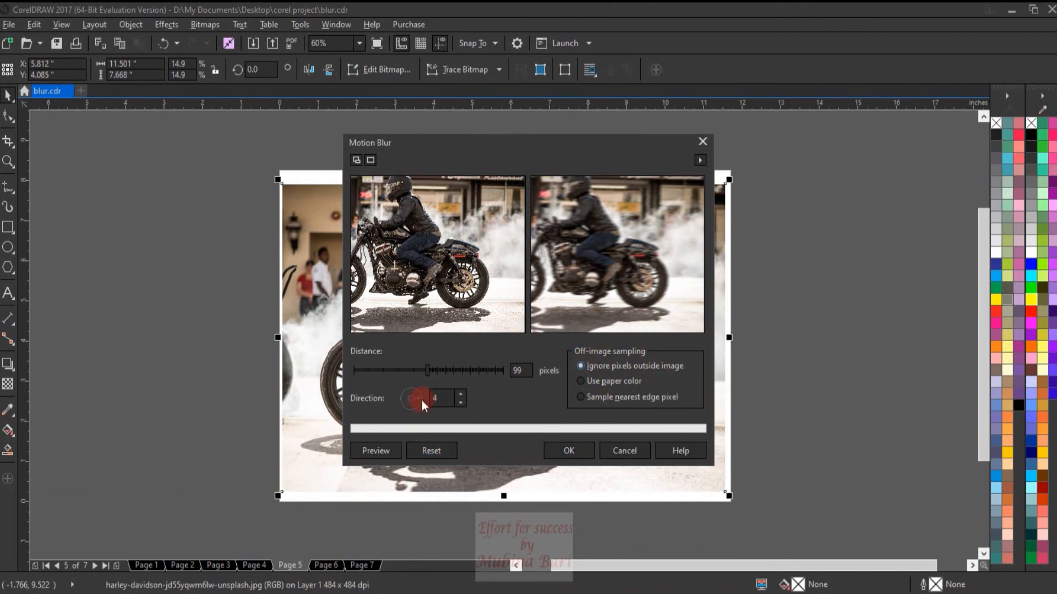
- Try several blur directions, then apply Motion Blur to the motorcycle photo with direction 338 and a distance of 100 pixels
drag(418, 401, 409, 413)
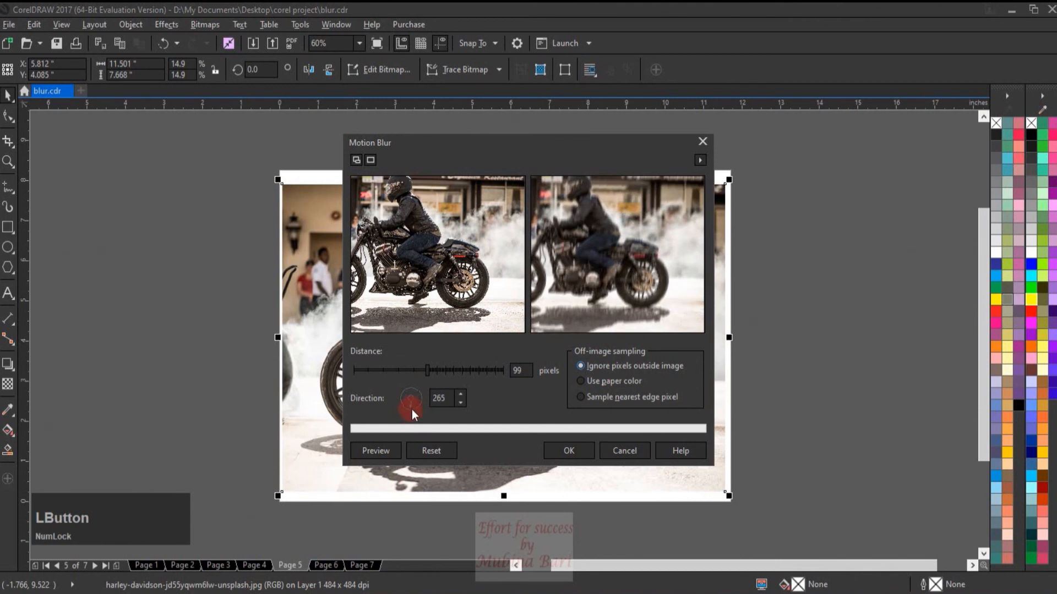
drag(409, 407, 402, 399)
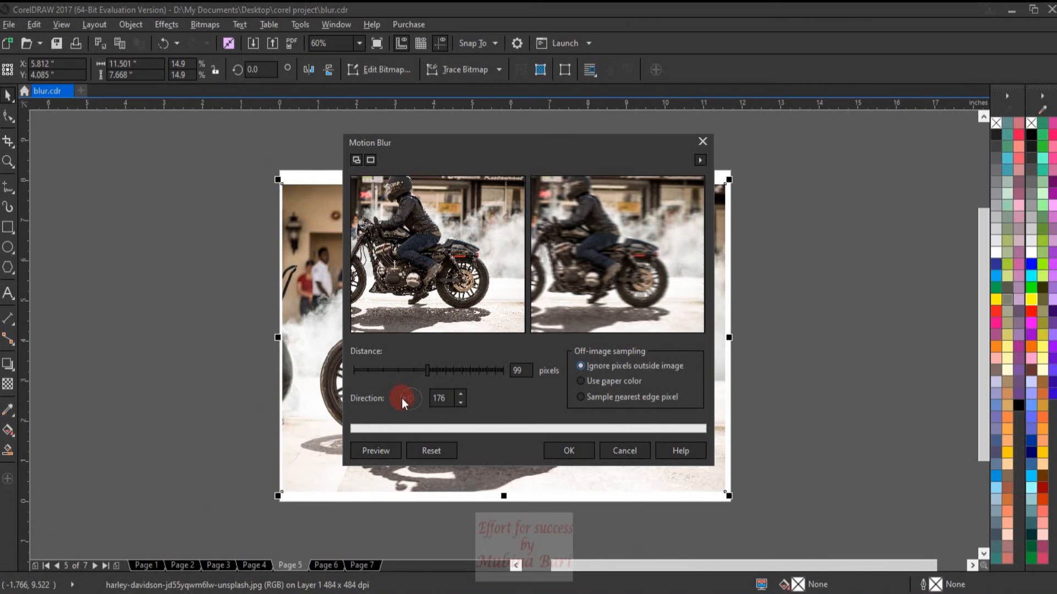
drag(401, 399, 523, 365)
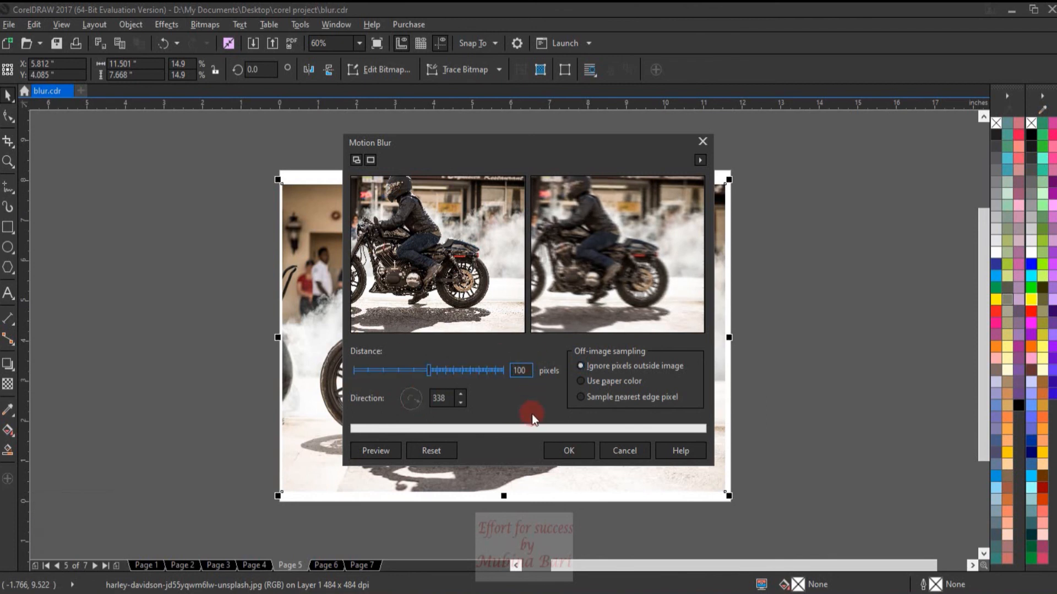
click(561, 451)
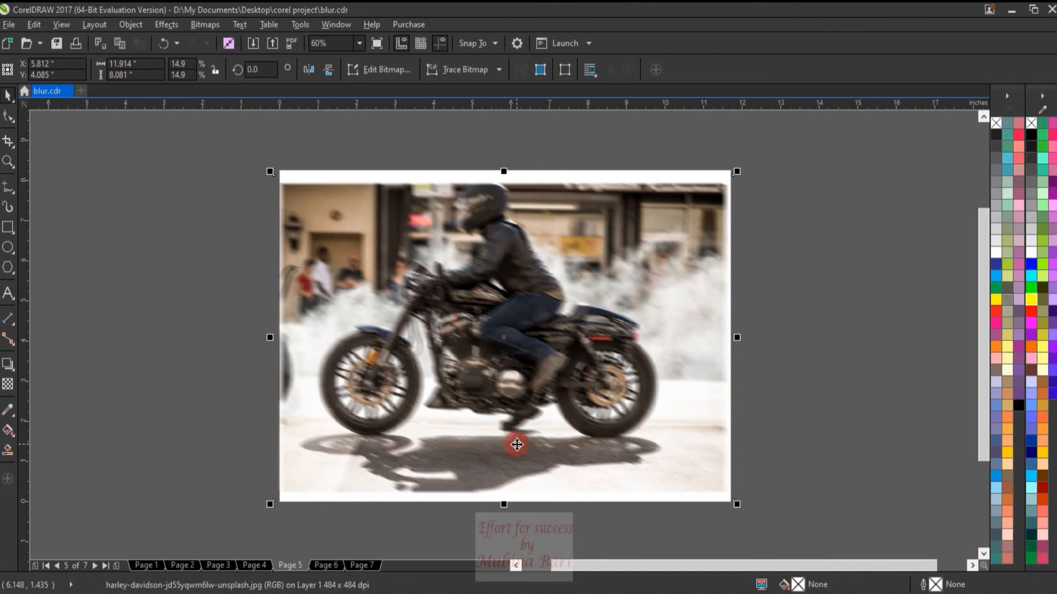
- Open the Radial Blur effect for the photo of the woman in water on Page 6 and move its dialog off the image
click(329, 565)
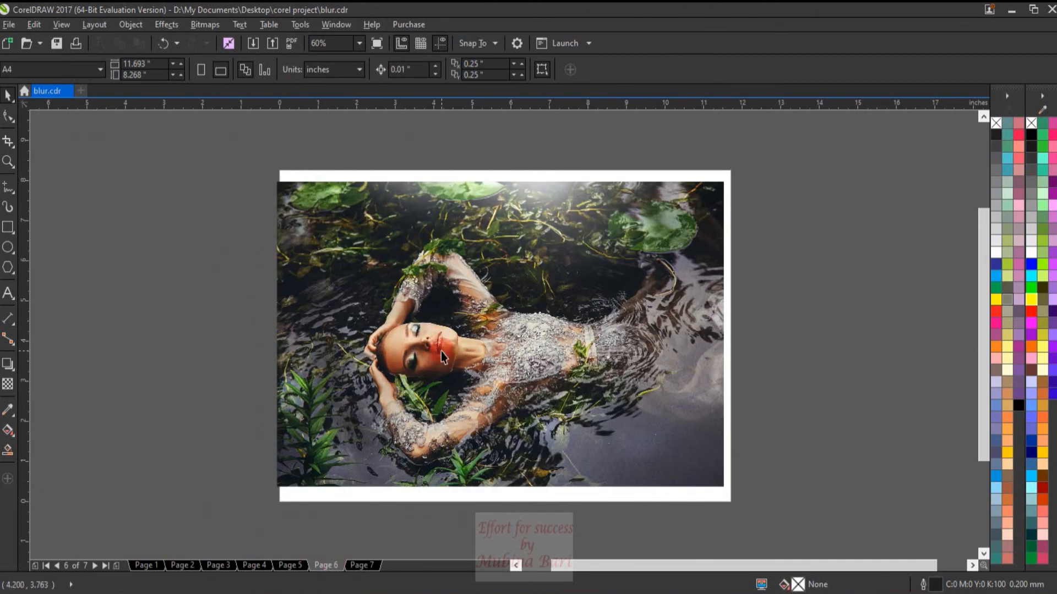
click(493, 351)
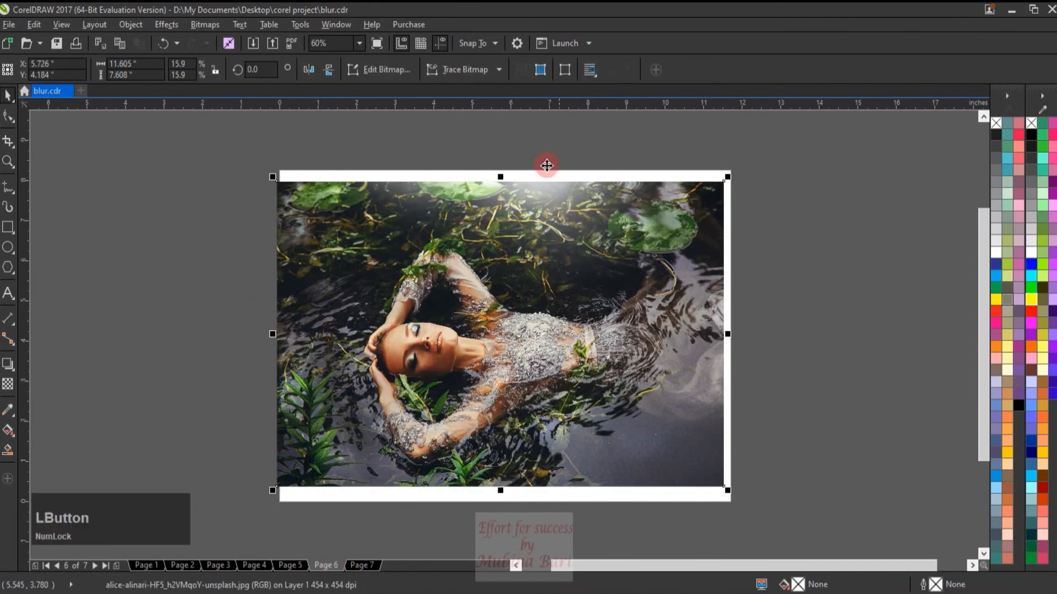
click(201, 25)
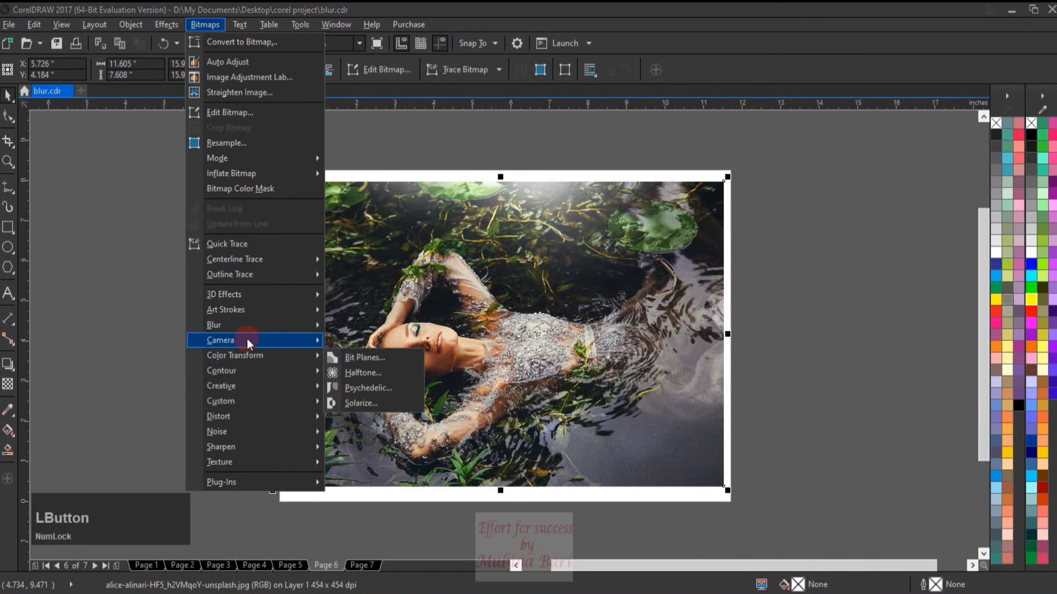
mouse_move(246, 333)
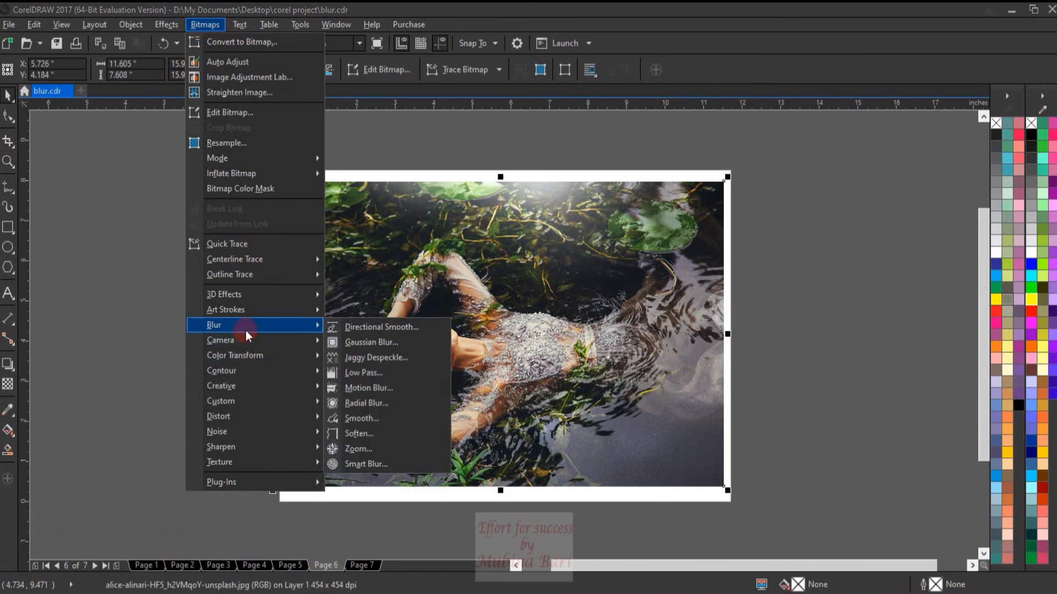
click(384, 407)
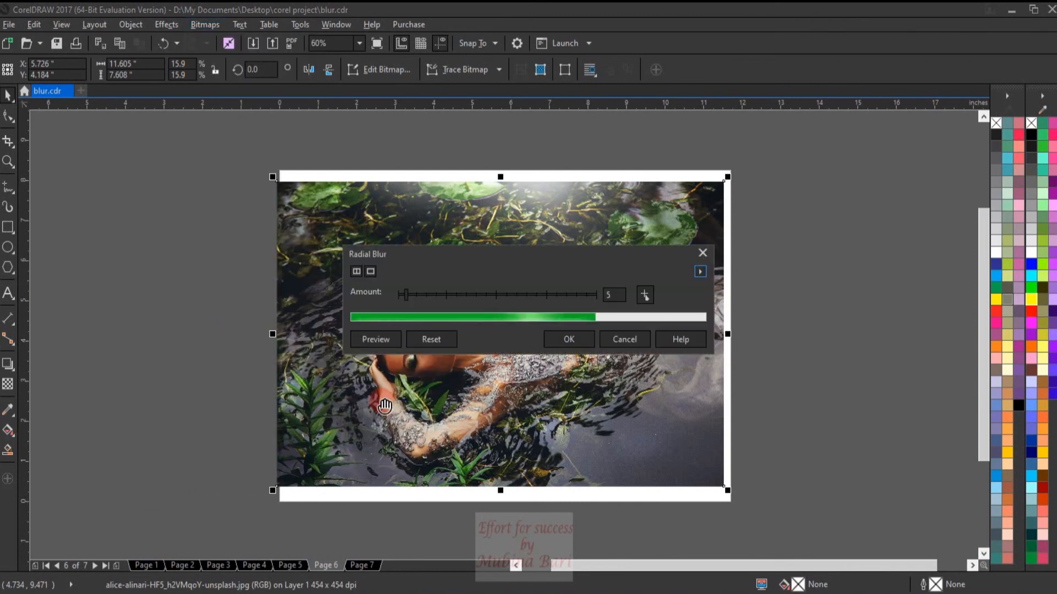
drag(501, 253, 796, 208)
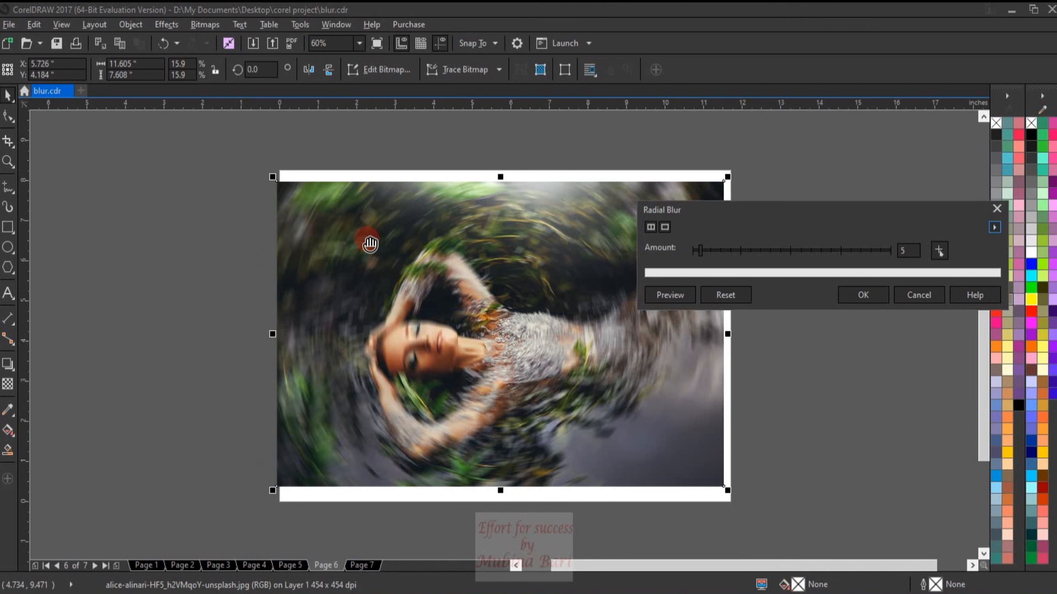
- Try a Radial Blur amount of 18 on the photo, and return the amount to 5
click(718, 251)
click(725, 250)
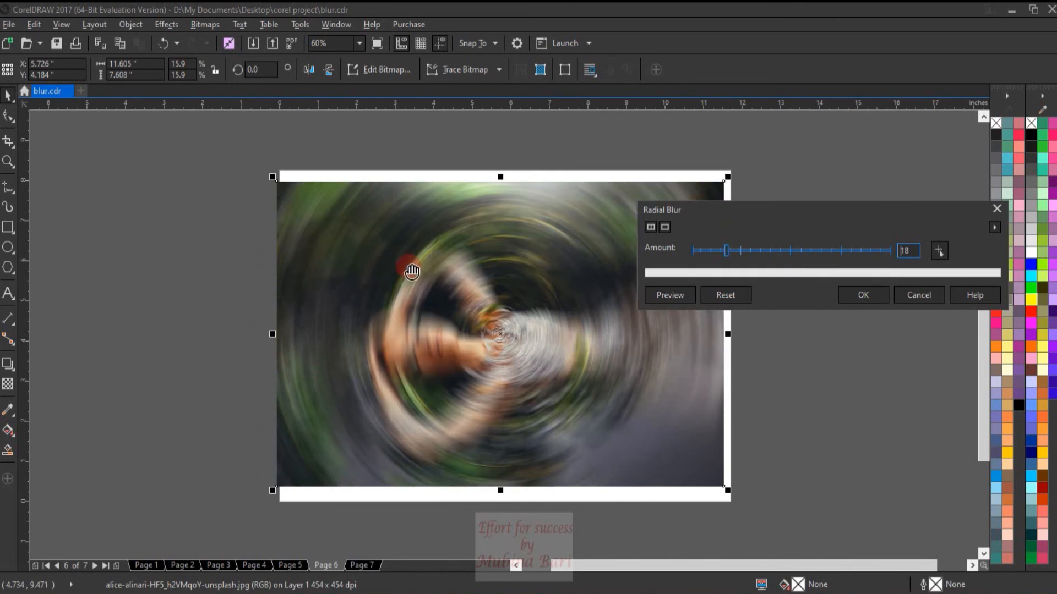
click(701, 252)
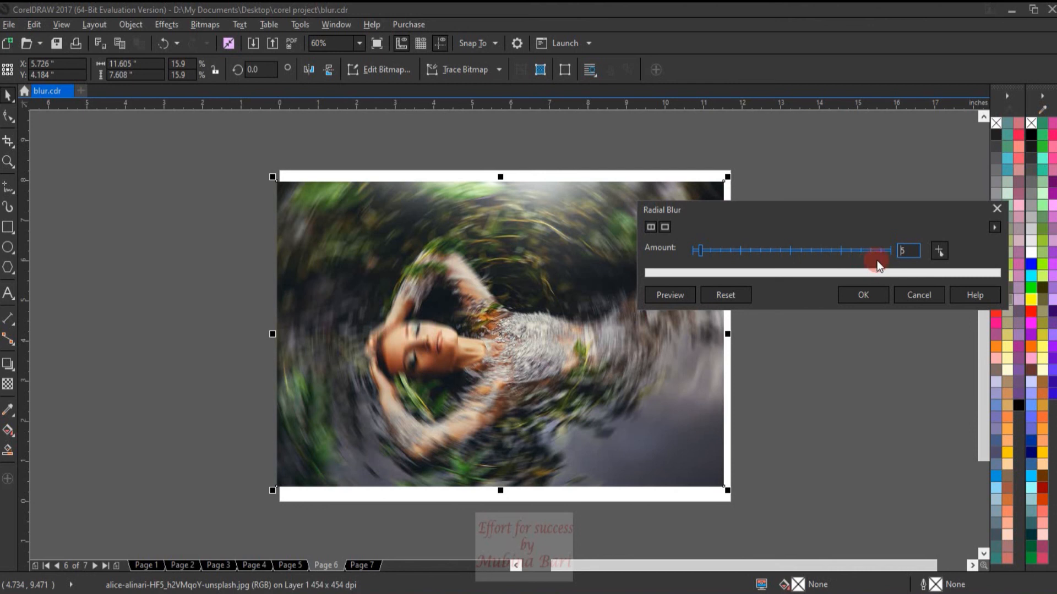
- Centre the Radial Blur on the woman's face and apply it with an amount of 5
click(940, 250)
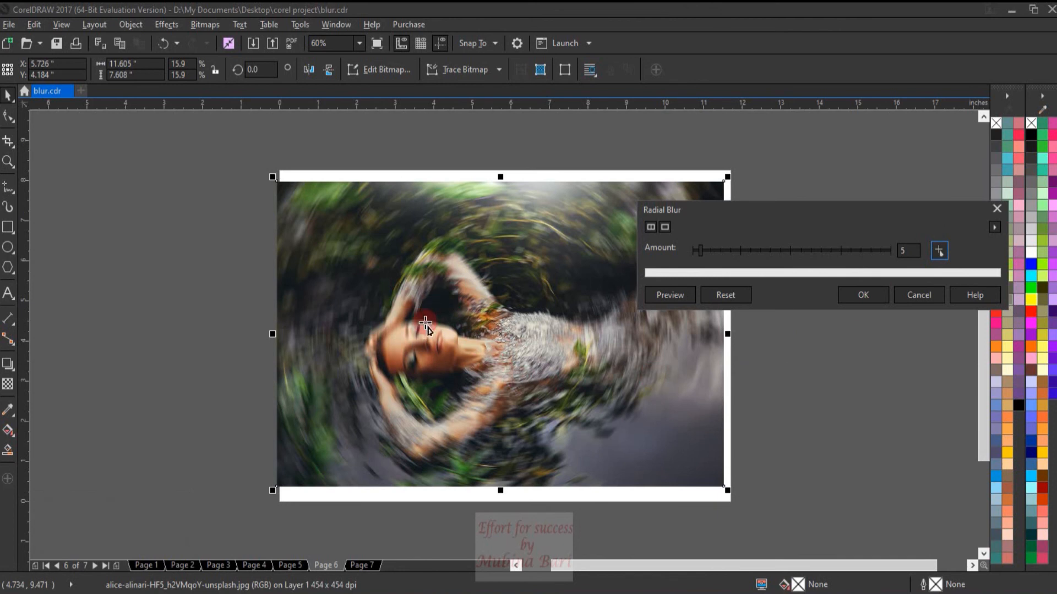
click(426, 342)
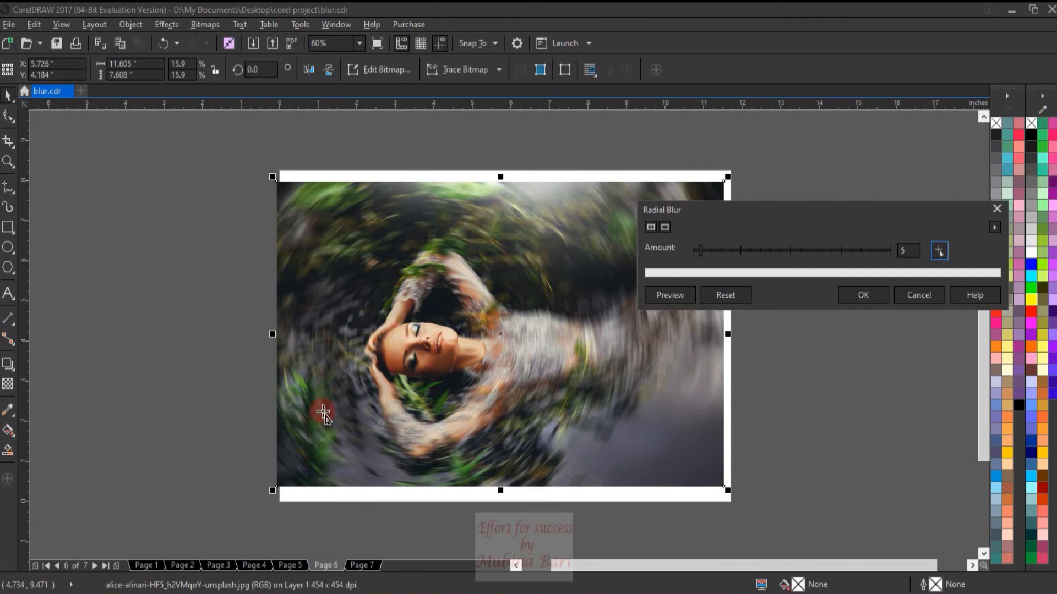
click(867, 297)
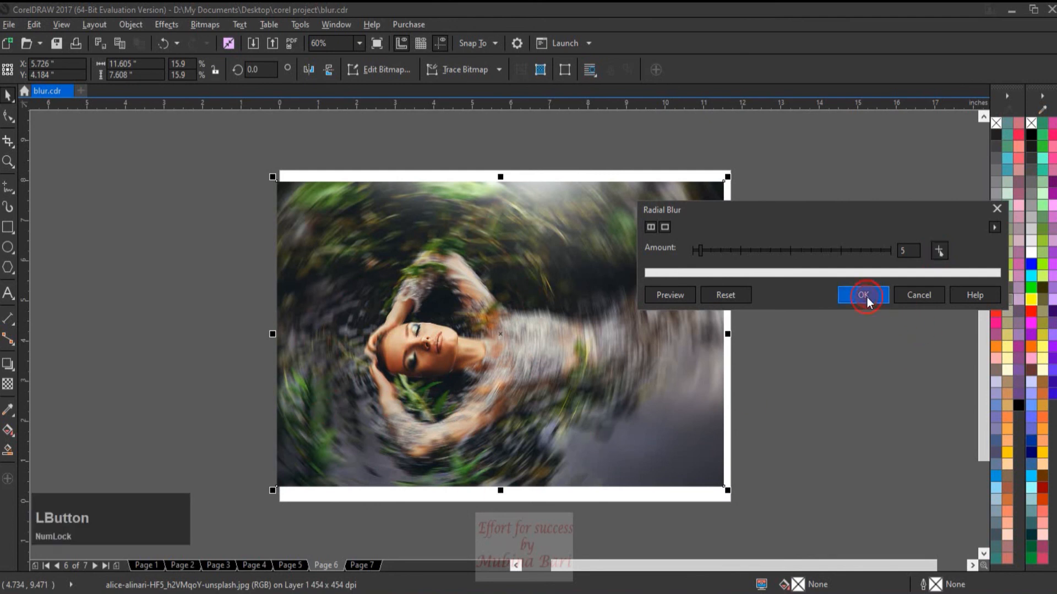
click(867, 300)
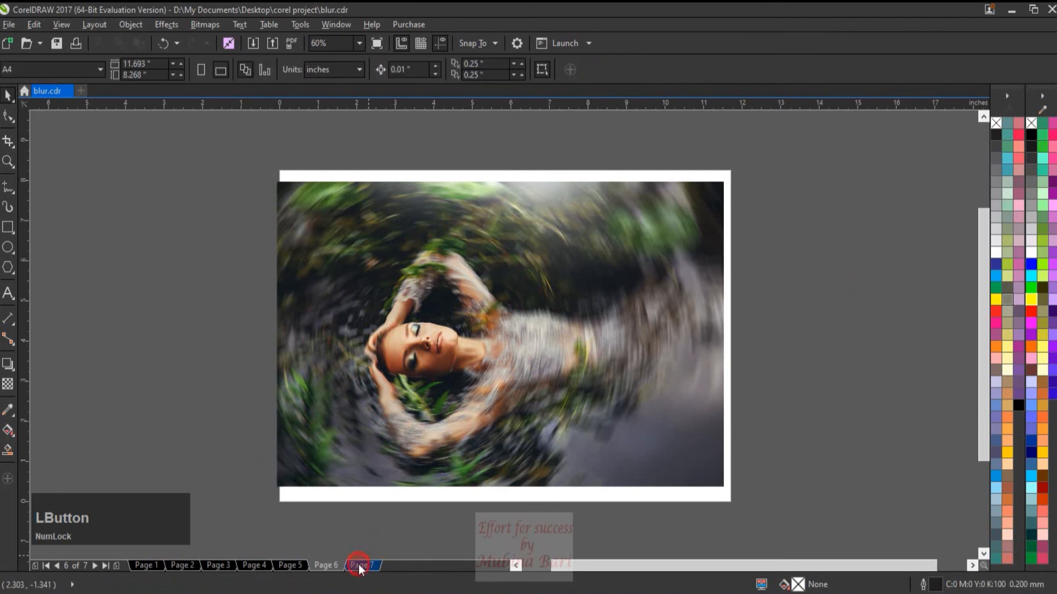
- Open the Zoom blur effect for the cyclist photo on Page 7
click(359, 565)
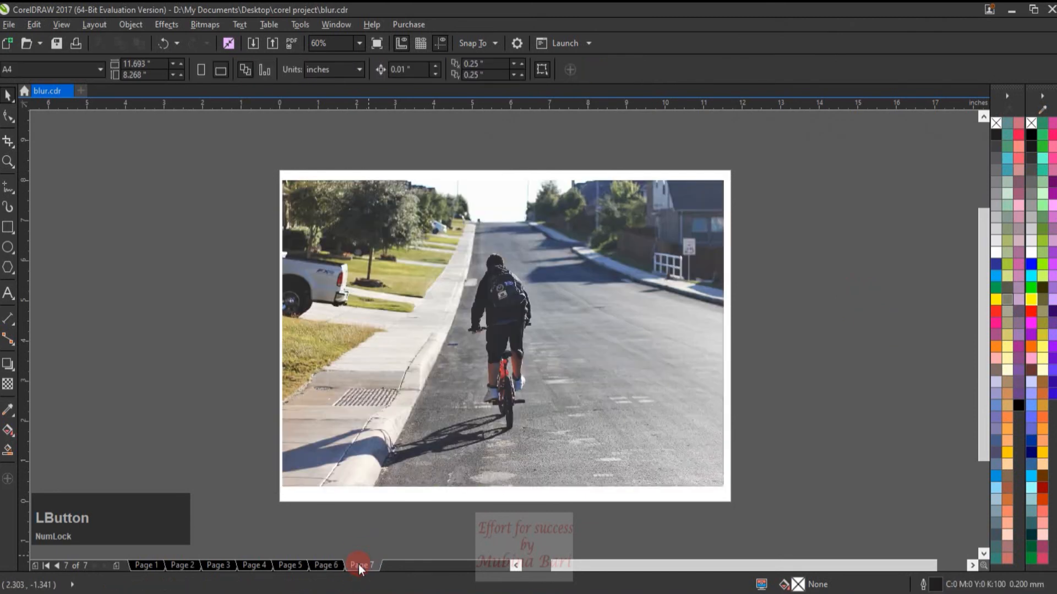
click(539, 382)
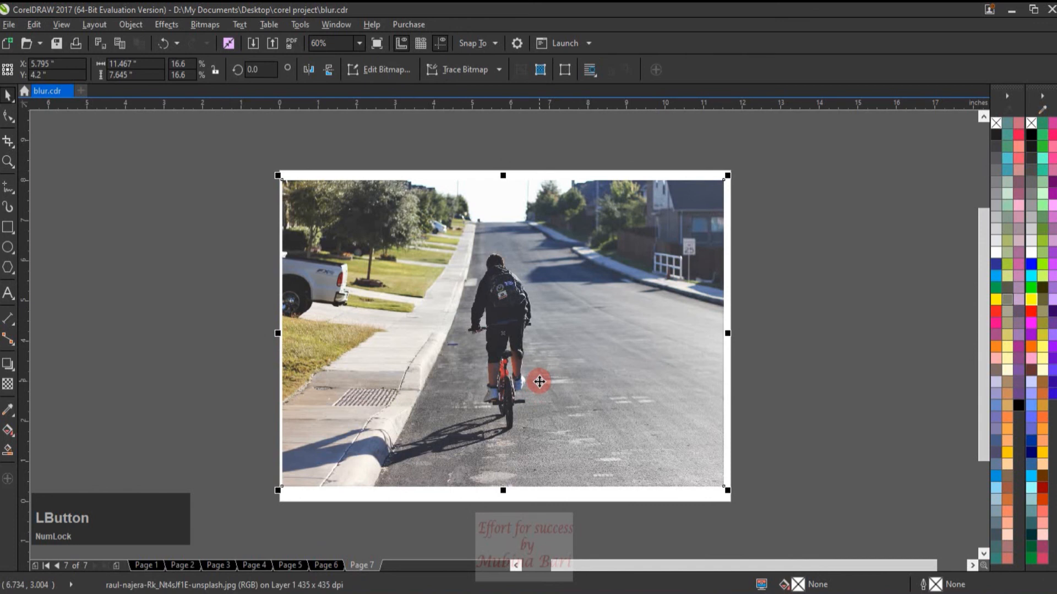
click(196, 25)
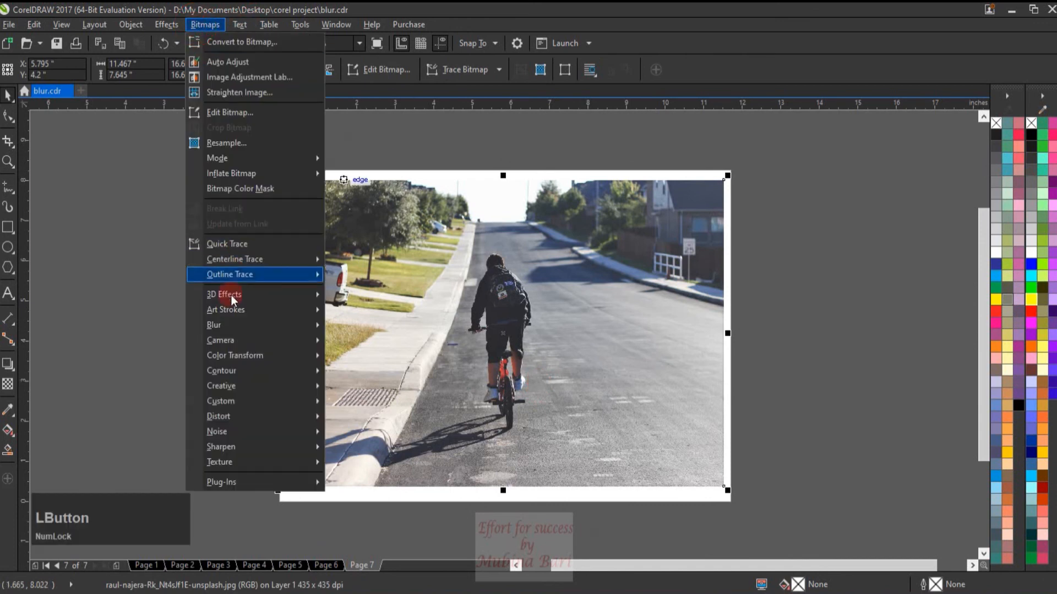
click(230, 326)
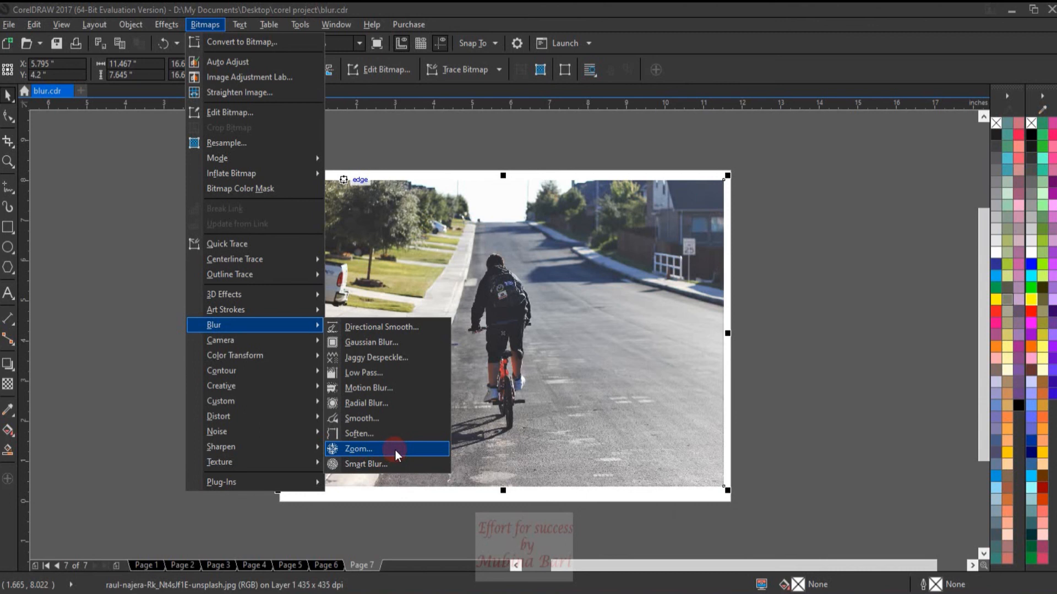
click(395, 450)
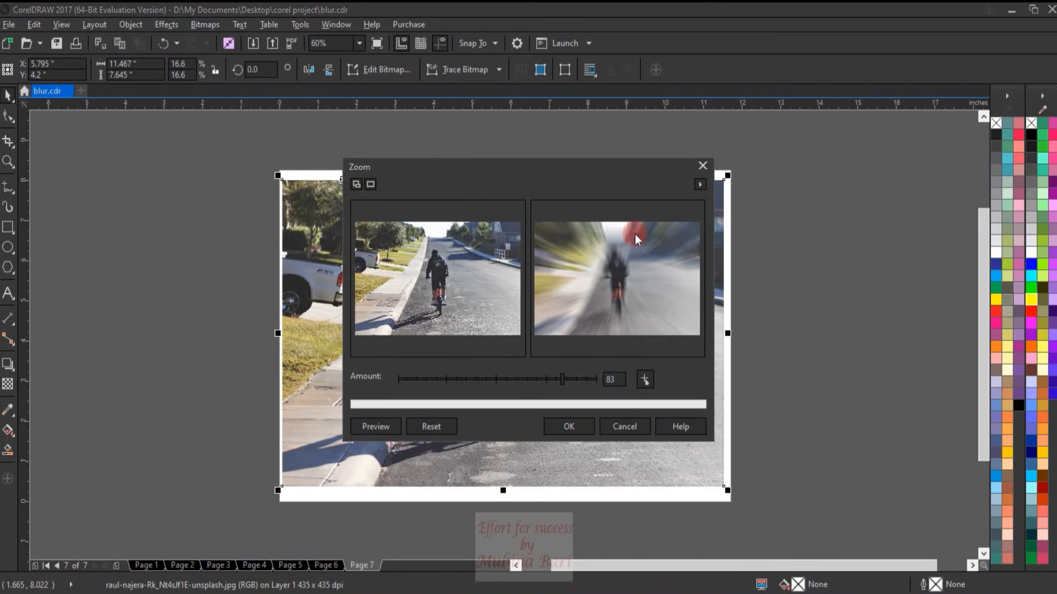
- Try Zoom blur amounts of 66, 24 and 93 in the before-and-after preview of the cyclist photo
click(527, 379)
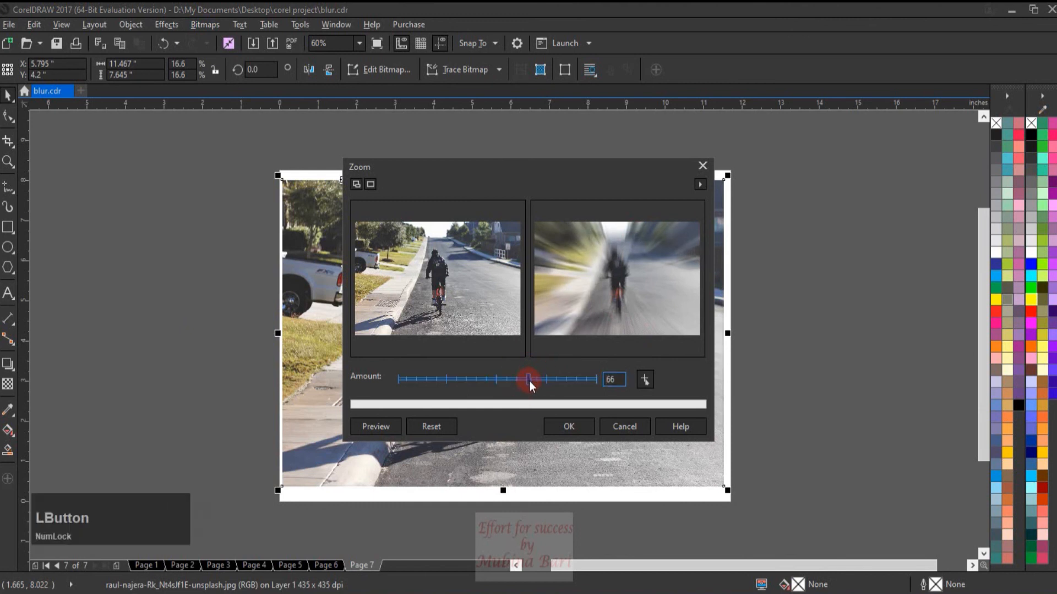
drag(529, 381, 444, 381)
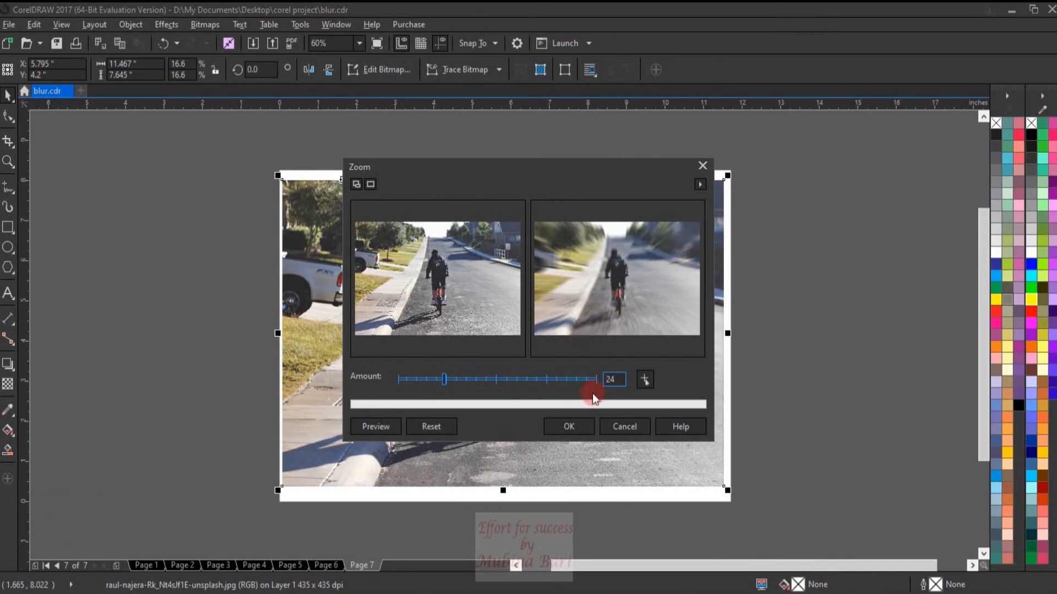
click(582, 379)
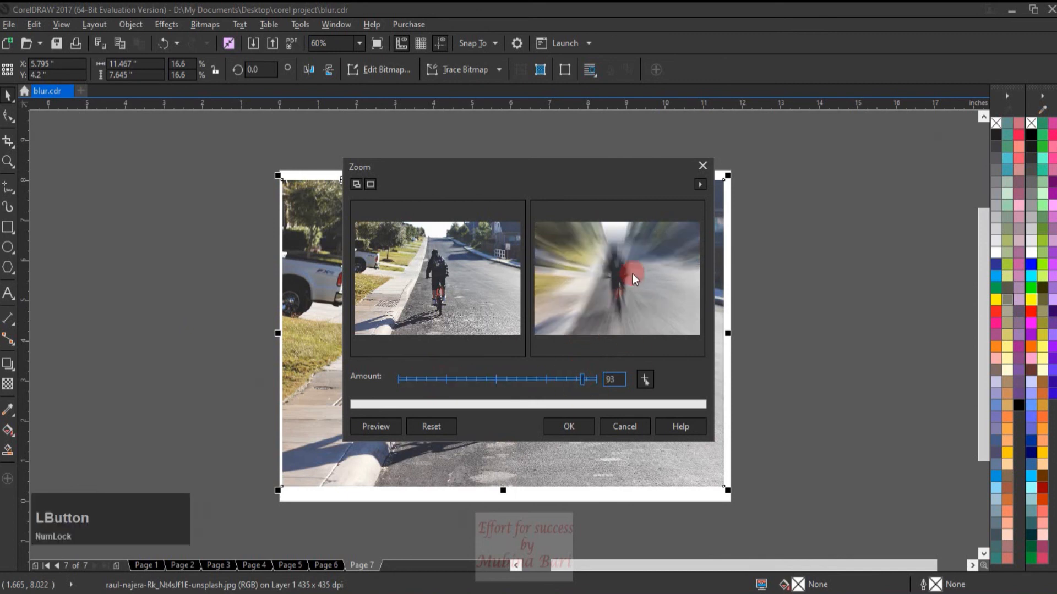
drag(632, 273, 615, 289)
- Preview the Zoom blur directly on the cyclist photo with an amount of 25 and centre it on the cyclist's upper back
drag(502, 166, 801, 146)
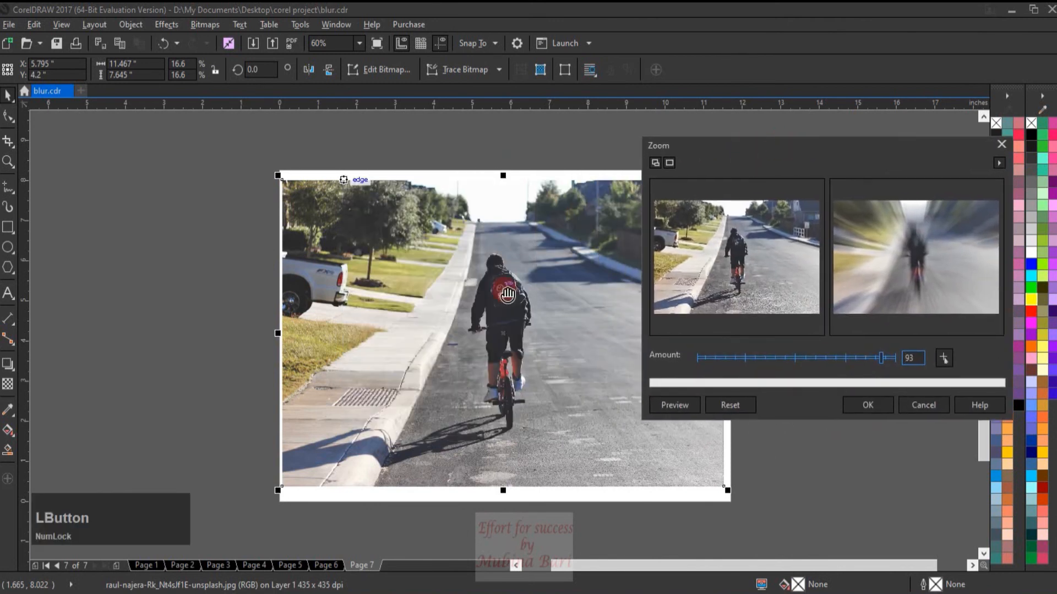
click(655, 163)
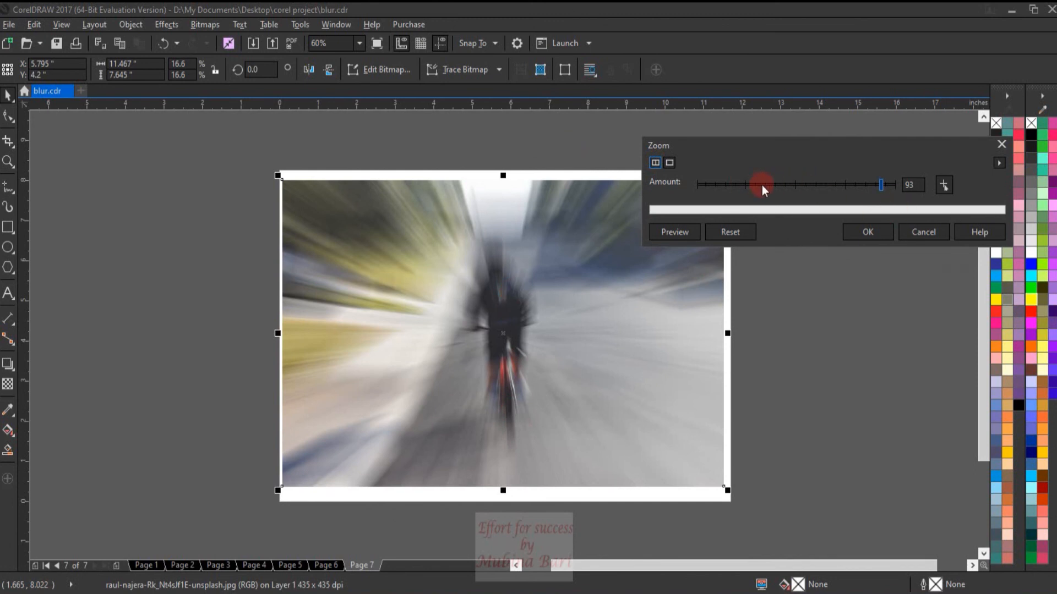
click(744, 185)
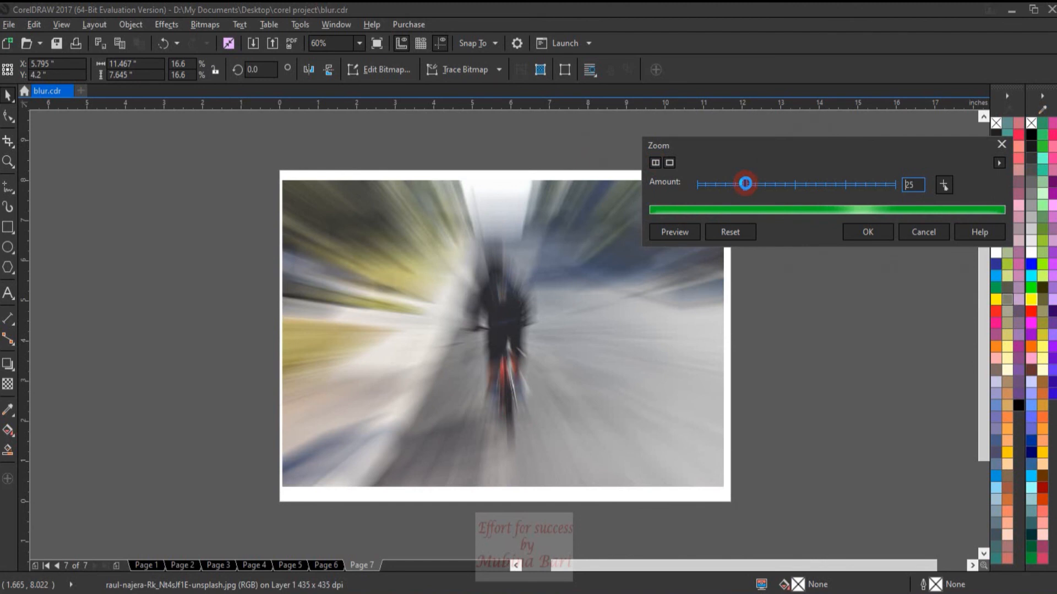
click(668, 230)
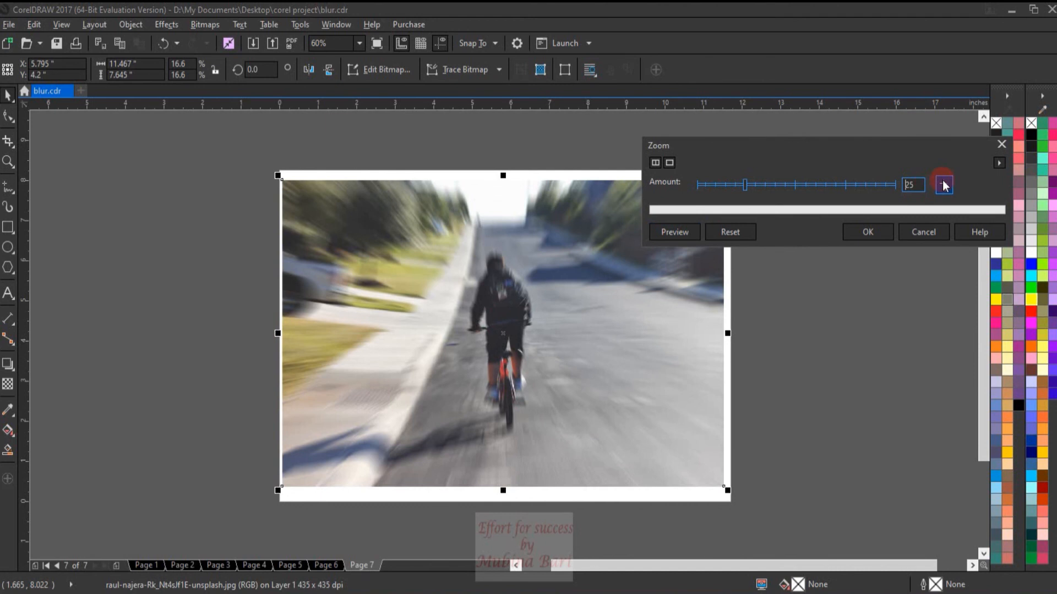
click(944, 186)
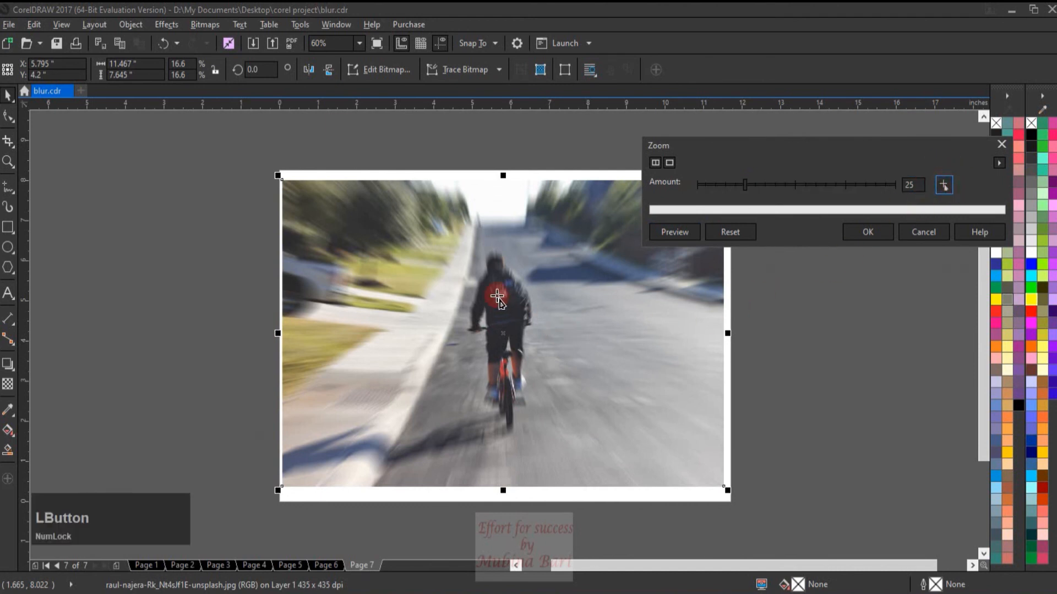
click(497, 285)
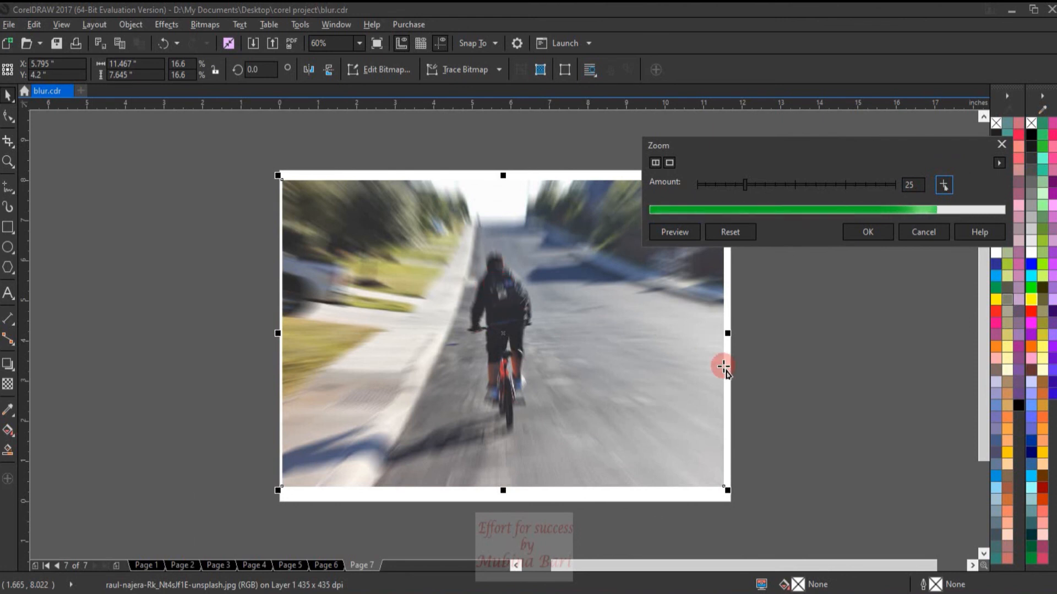
- Try centring the Zoom blur on the cyclist's backpack, and cancel the effect without applying it
click(510, 292)
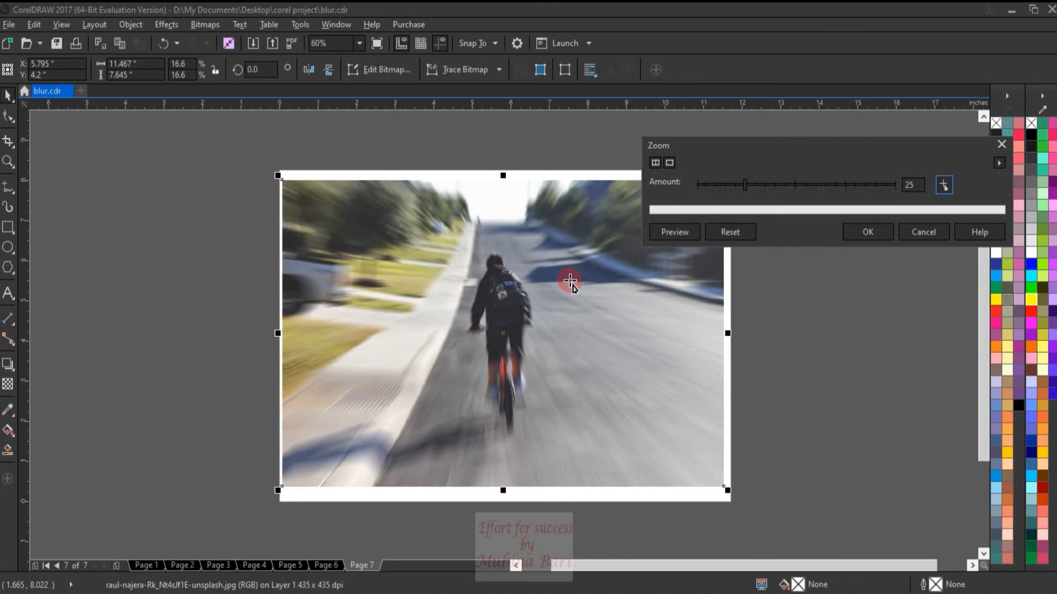
click(916, 230)
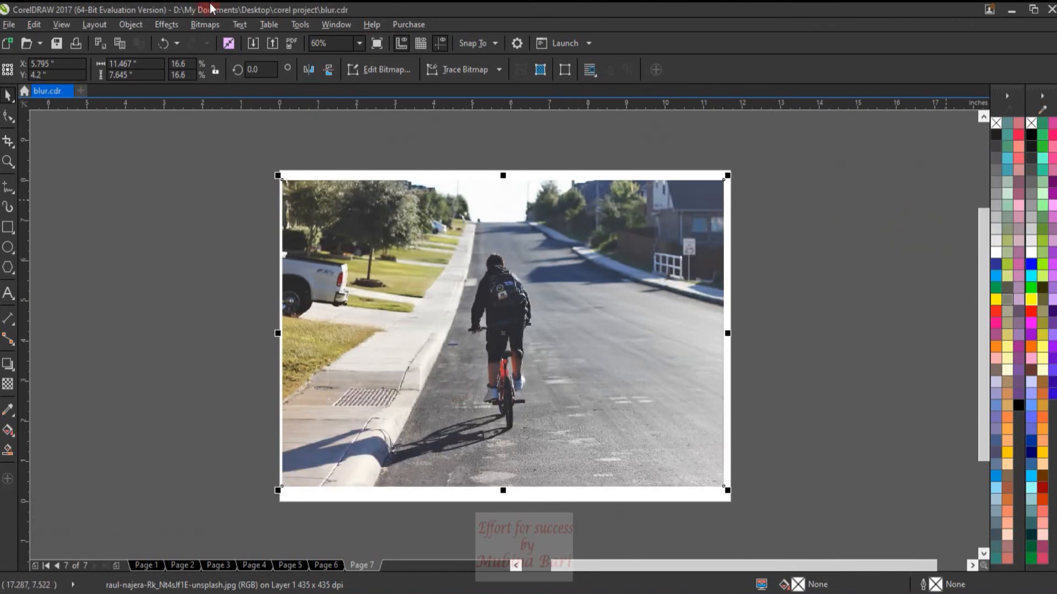
- Open the Smart Blur effect for the cyclist photo on Page 7
click(200, 26)
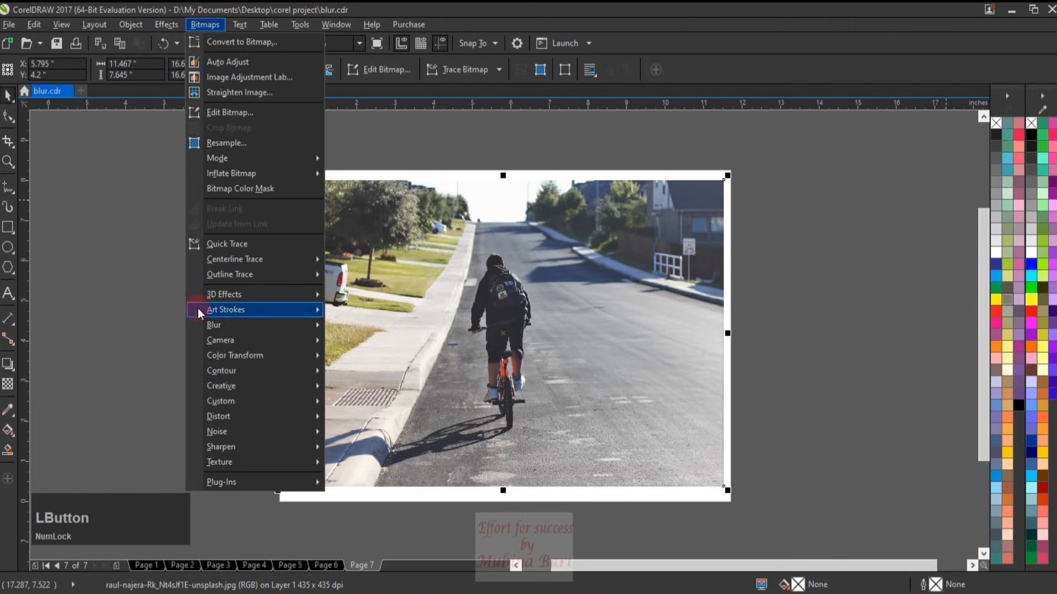
mouse_move(226, 329)
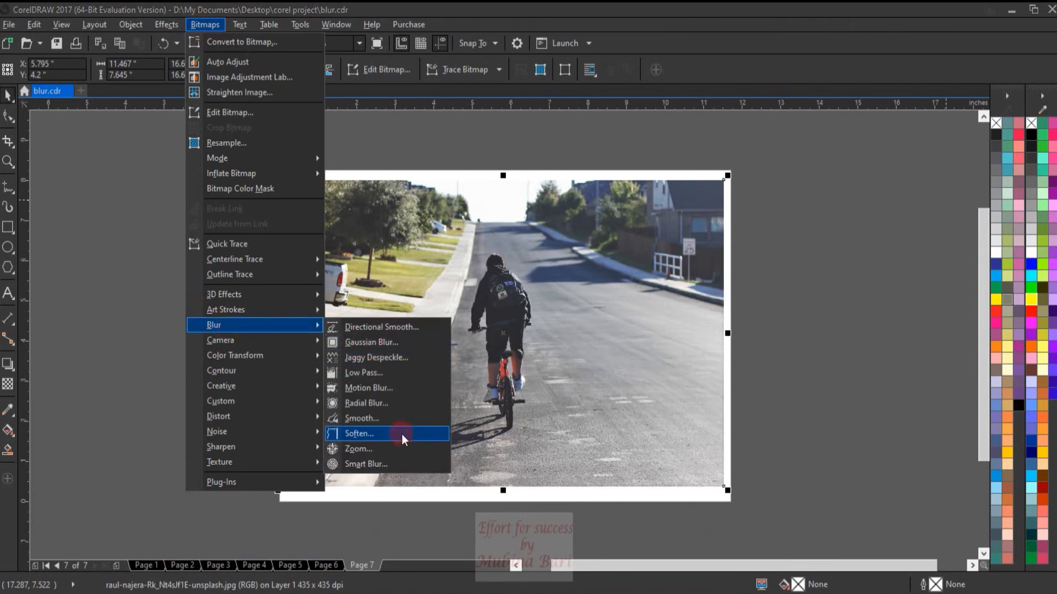
click(399, 465)
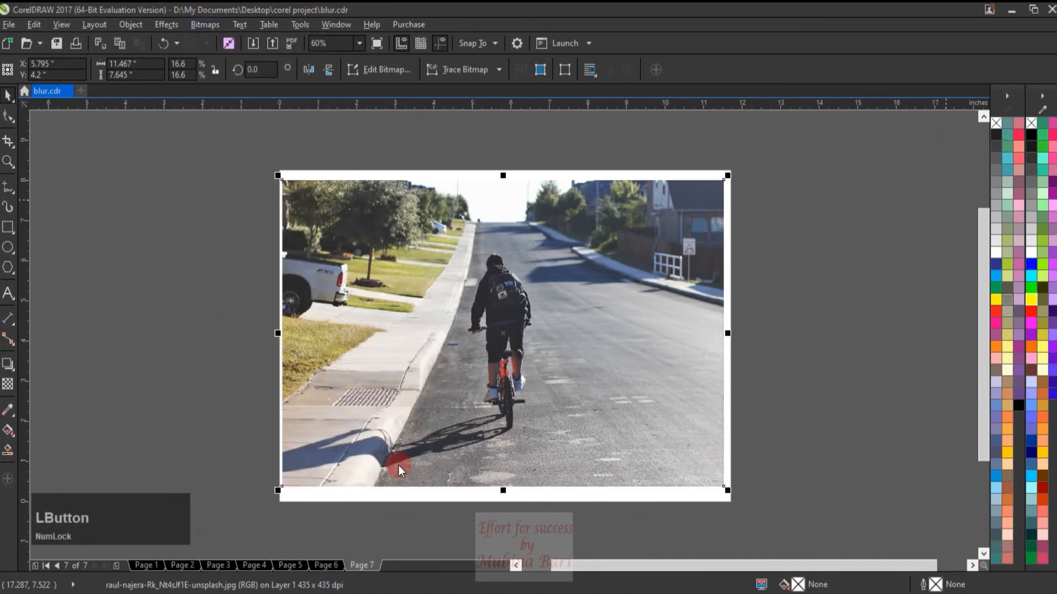
drag(490, 177, 557, 152)
- Compare the road surface and the cyclist in the before-and-after Smart Blur preview at several magnifications
click(536, 289)
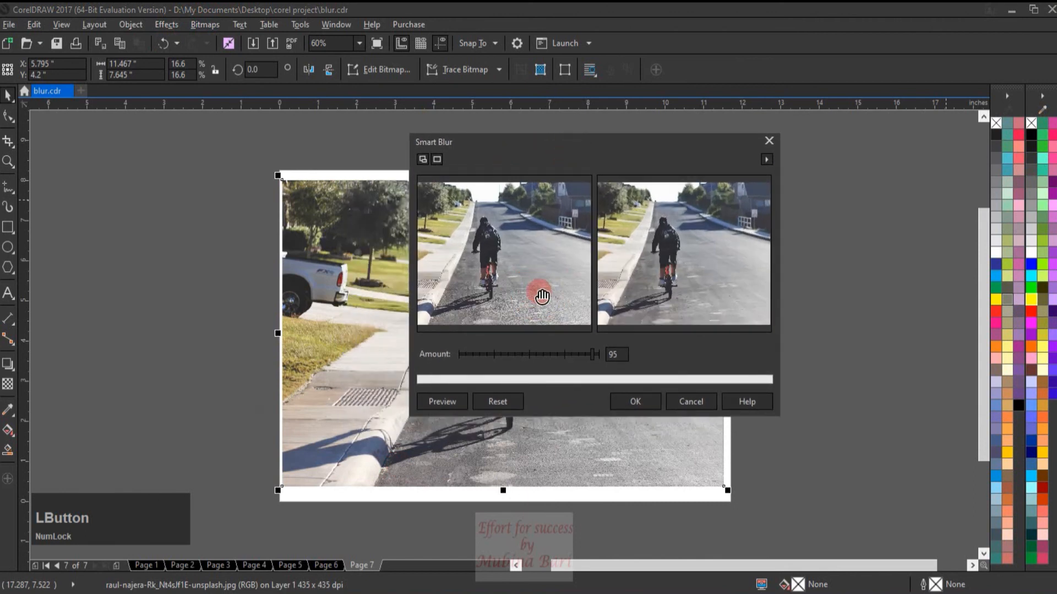
drag(501, 268, 506, 249)
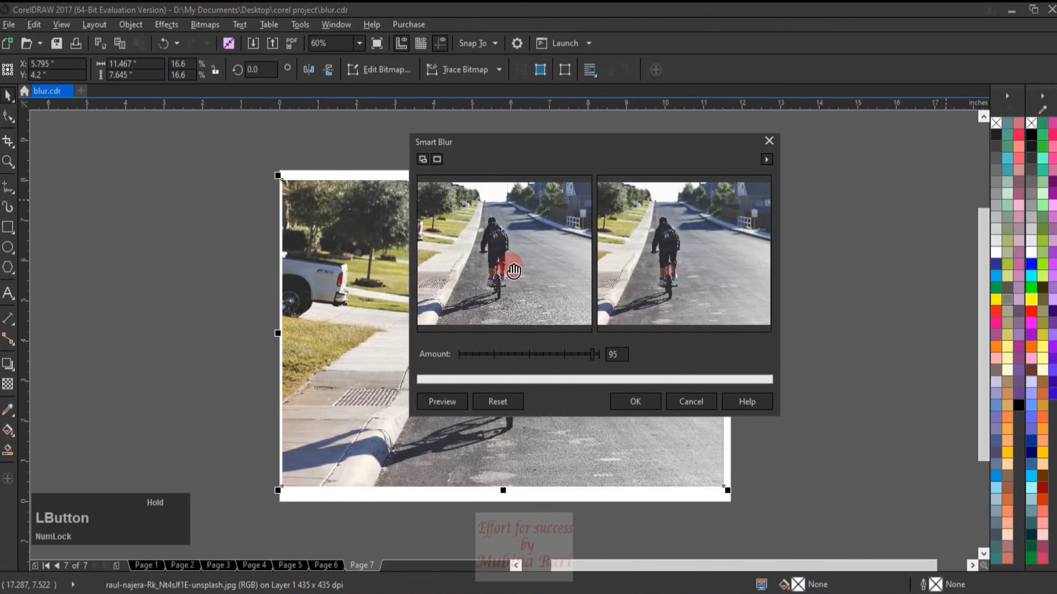
click(514, 308)
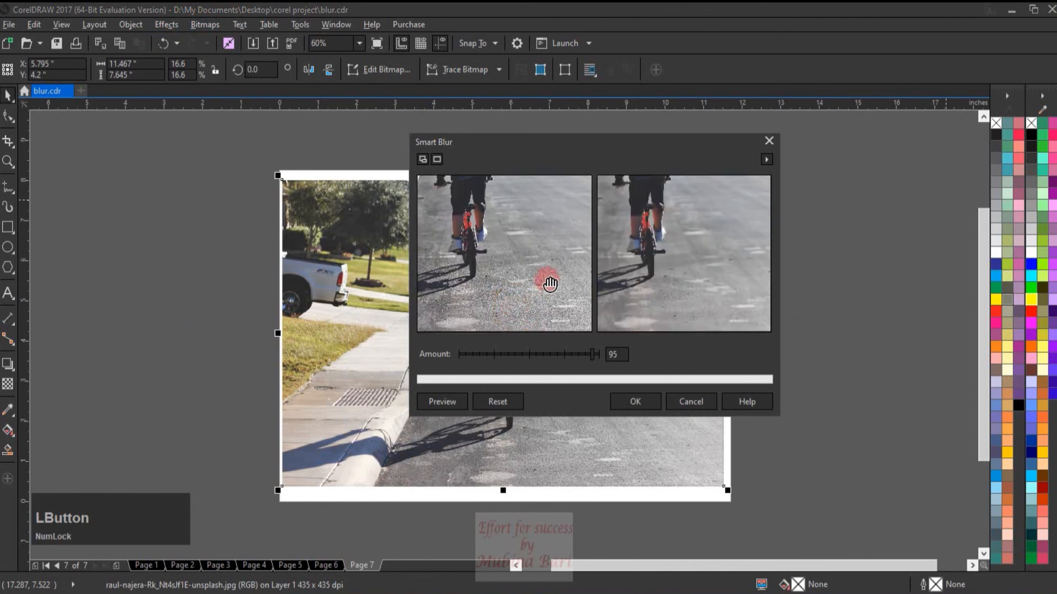
click(514, 283)
click(615, 289)
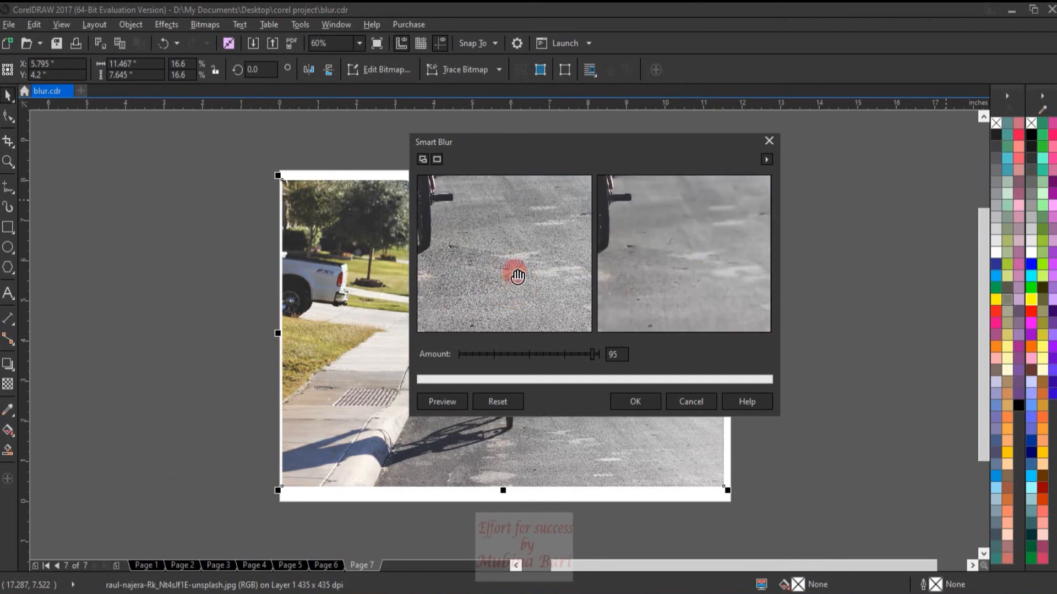
click(485, 273)
click(653, 255)
click(571, 271)
click(493, 277)
scroll(492, 278, up, 1)
scroll(493, 279, down, 2)
scroll(493, 281, down, 1)
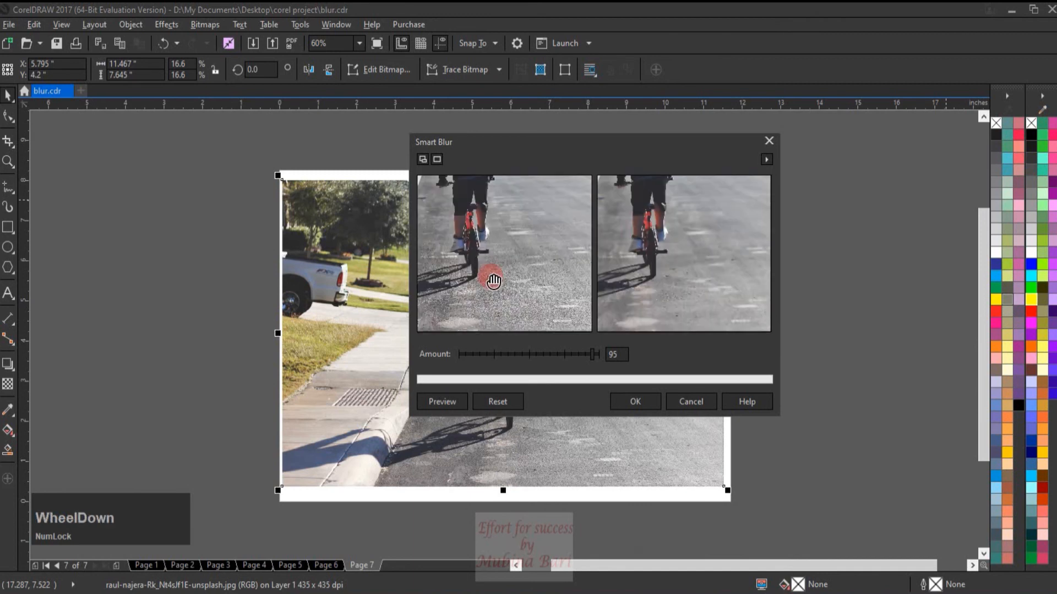
scroll(494, 281, down, 1)
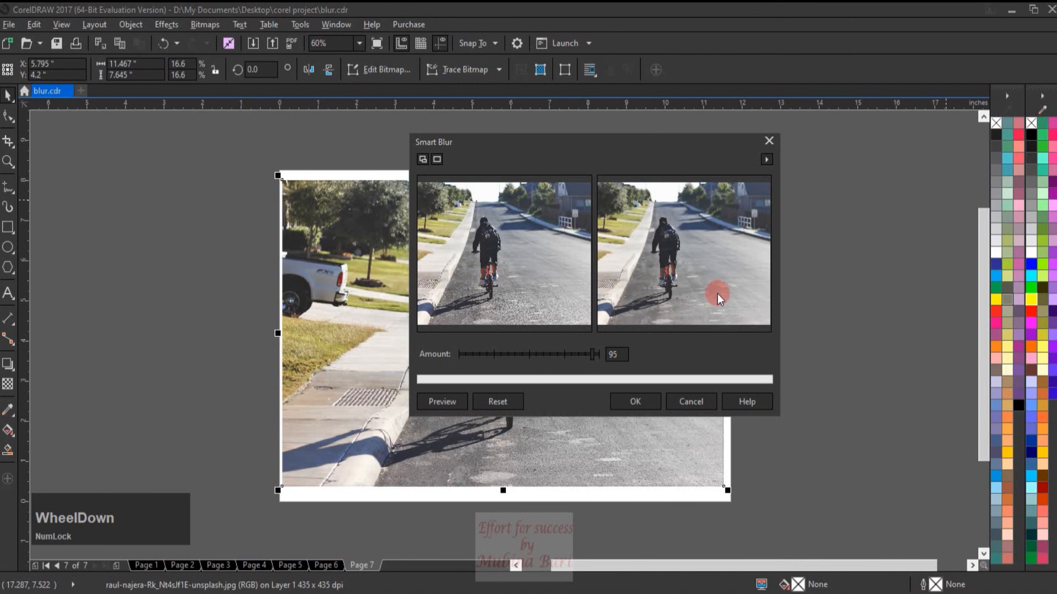
drag(459, 308, 475, 309)
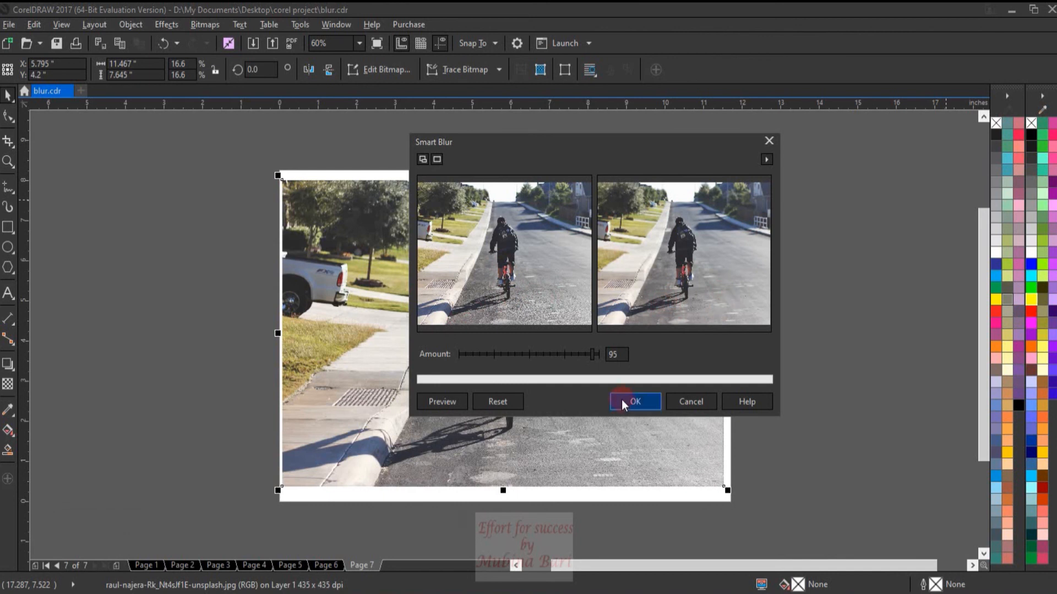
- Apply Smart Blur to the cyclist photo with an amount of 100, and undo it
click(599, 356)
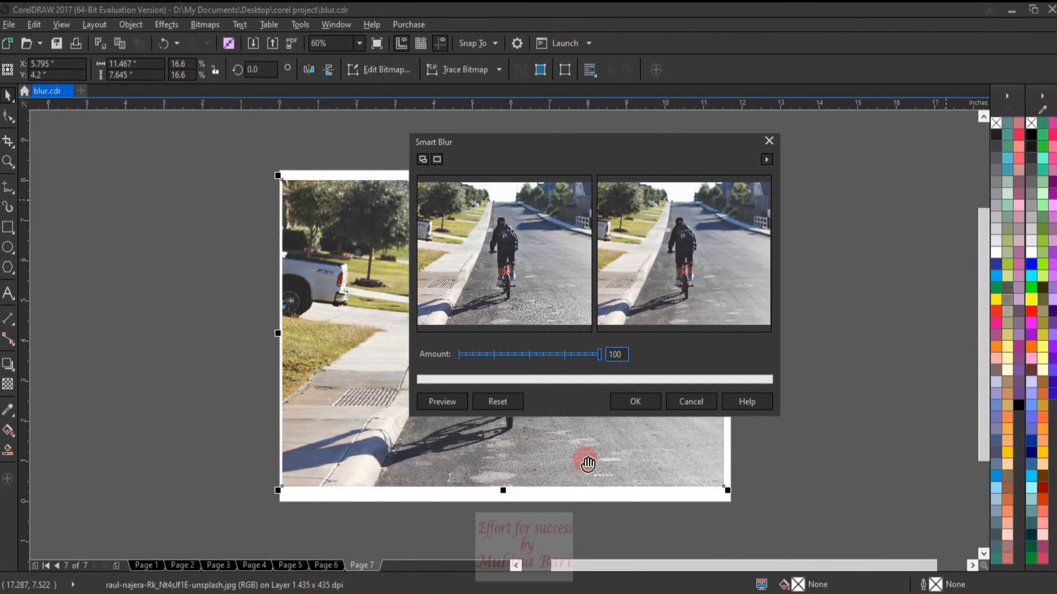
click(638, 401)
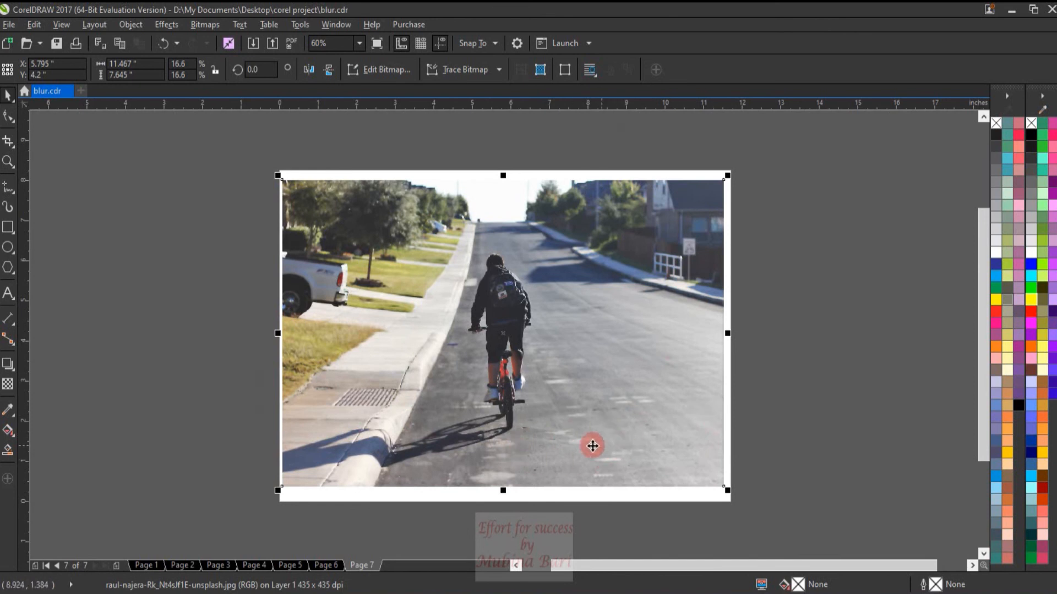
key(ctrl+z)
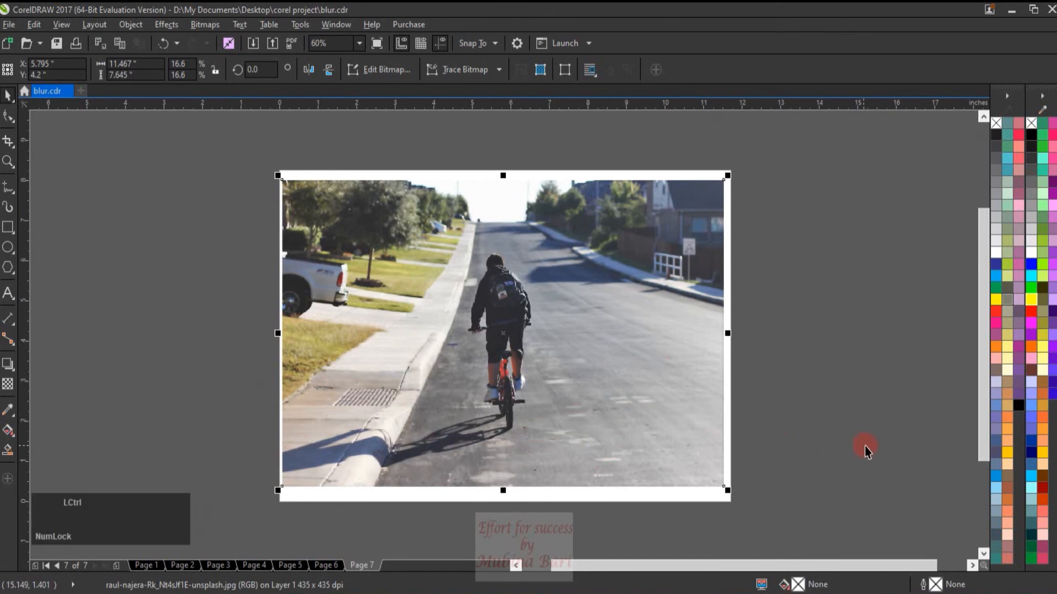